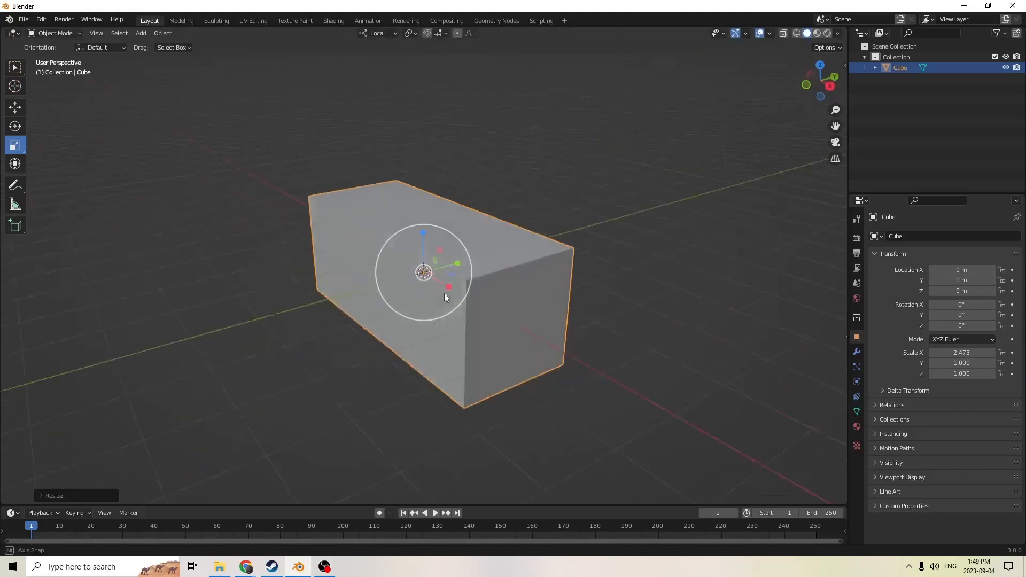
Stretch the cube along its Y axis to a scale of about 4.423
left_click_drag(468, 277, 625, 299)
mouse_move(511, 281)
middle_mouse_down()
mouse_move(602, 300)
mouse_move(568, 310)
mouse_move(530, 293)
mouse_move(508, 268)
middle_mouse_up()
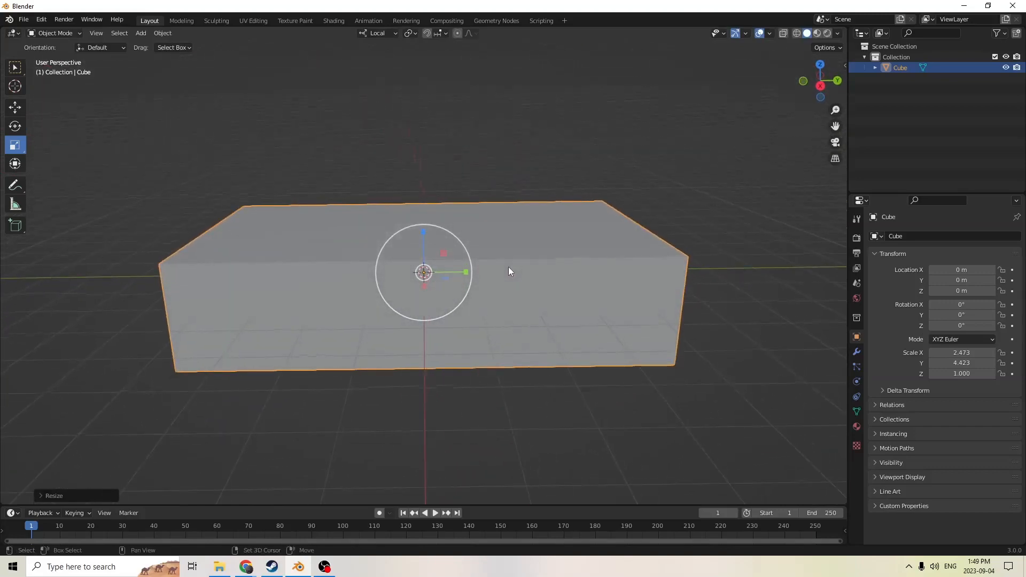
Duplicate the block in place and resize the copy to a scale of about X 2.364, Y 4.228 and Z 1.125
key("shift+d")
right_click(559, 225)
middle_click_drag(559, 225, 634, 227)
key("s")
left_click(630, 225)
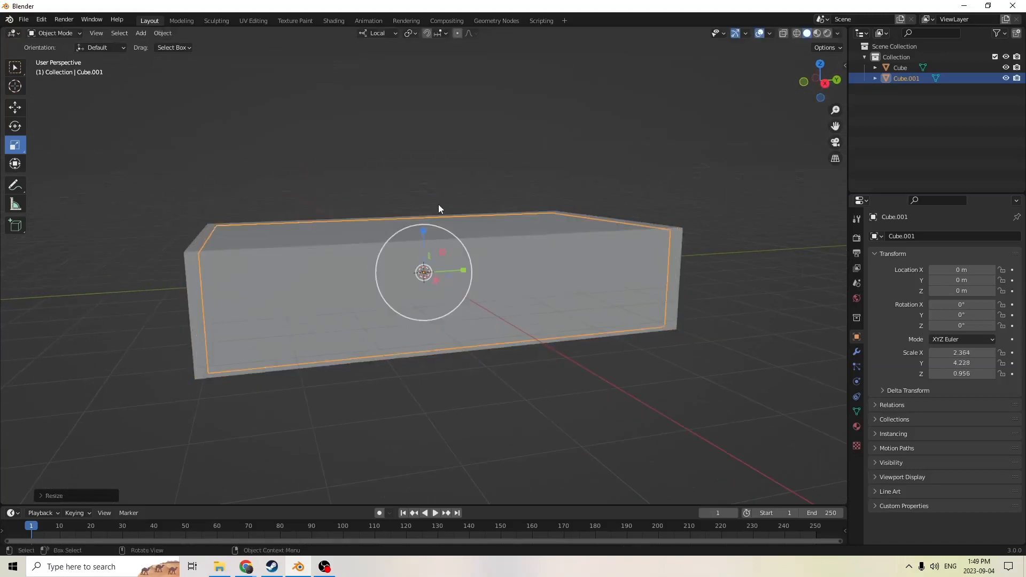
left_click_drag(426, 233, 423, 220)
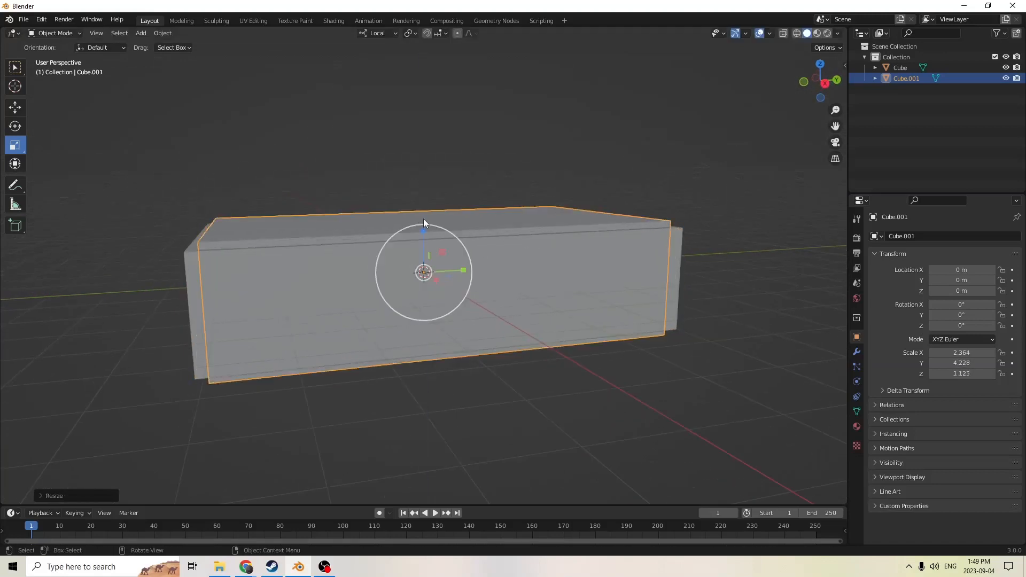
Raise the smaller block along Z to about 0.0029 m so its top protrudes above the outer block and a floor remains below
middle_click_drag(423, 220, 254, 164)
left_click(21, 108)
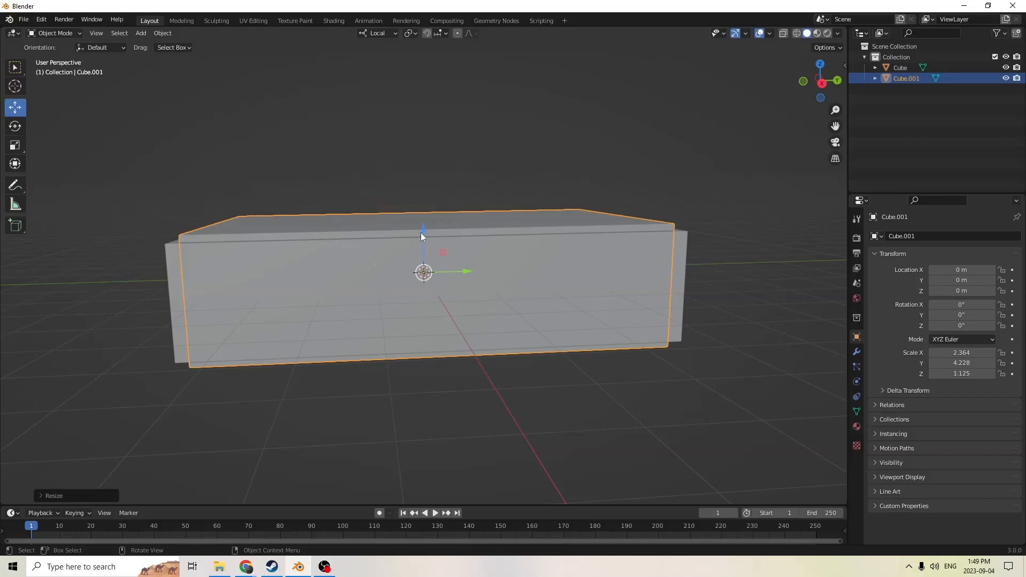
left_click_drag(421, 234, 419, 216)
middle_click_drag(425, 233, 397, 234)
middle_click_drag(146, 246, 189, 260)
key("Tab")
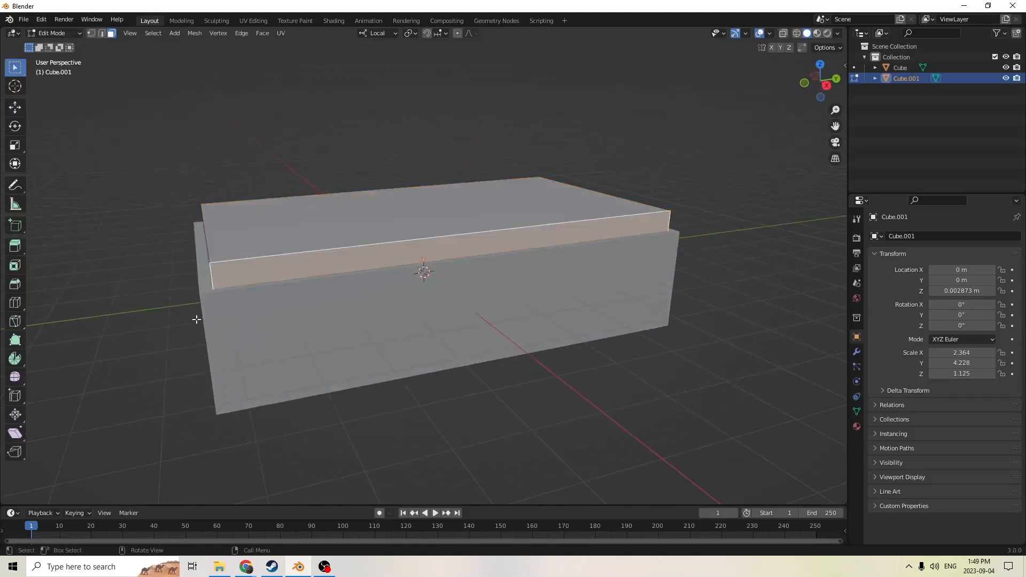
key("Tab")
left_click(218, 306)
middle_click_drag(219, 305, 264, 303)
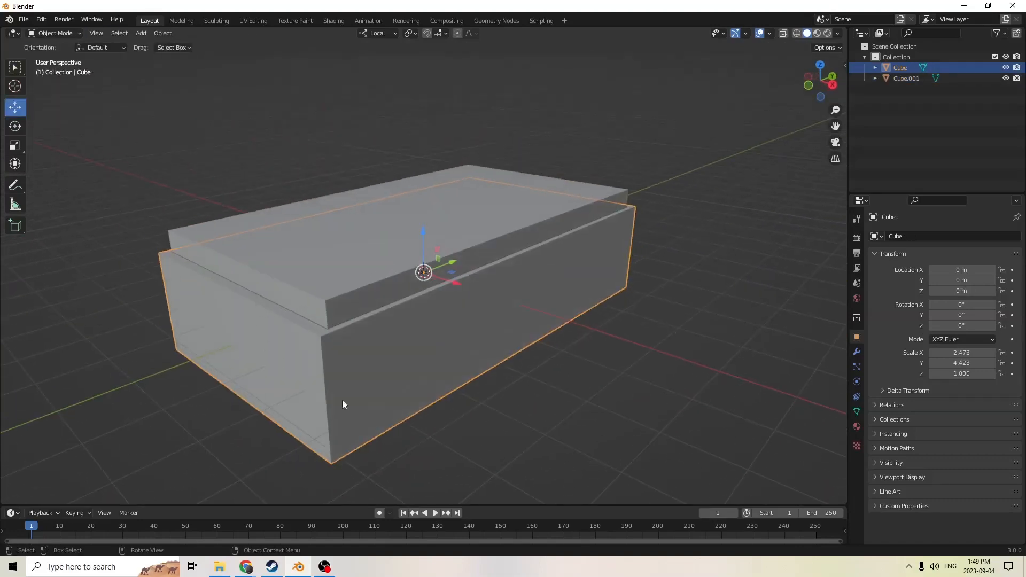
key("Tab")
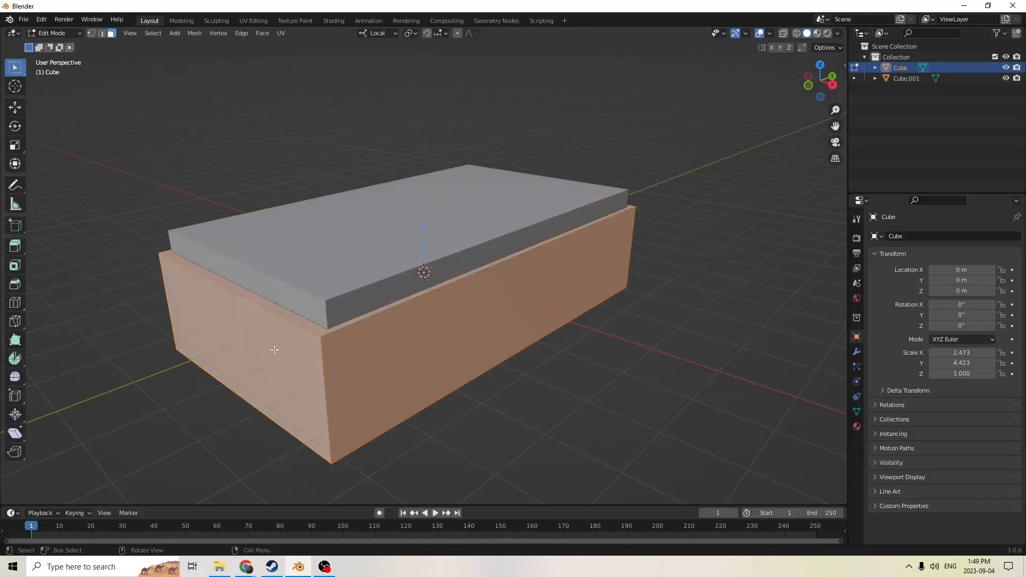
key("alt+a")
middle_click_drag(215, 308, 194, 285)
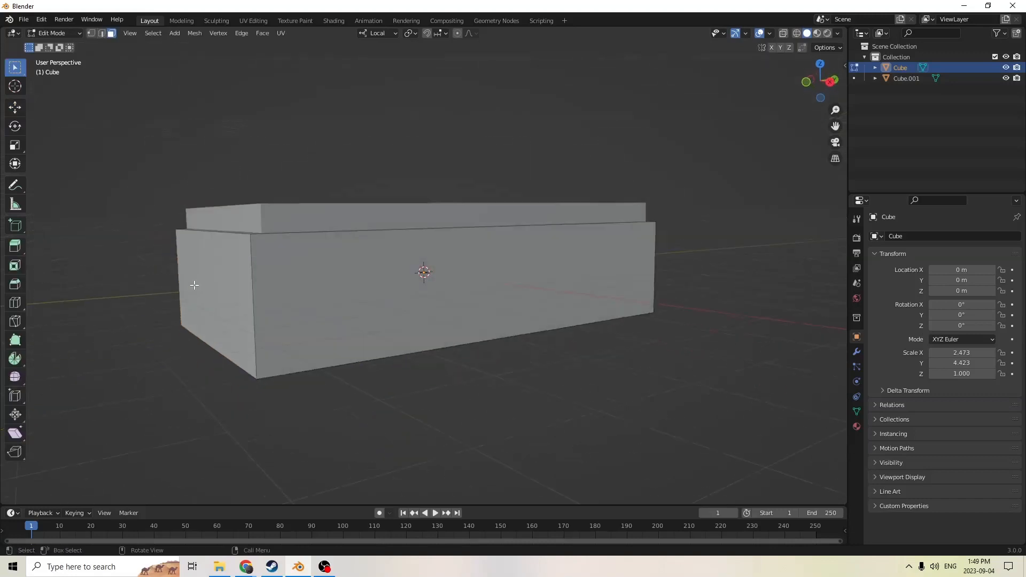
left_click(101, 33)
middle_click_drag(177, 128, 323, 249)
key("Tab")
Try subtracting the inner block from the outer block with an Auto Boolean Difference
left_click(355, 261)
left_click(325, 246)
left_click(328, 248)
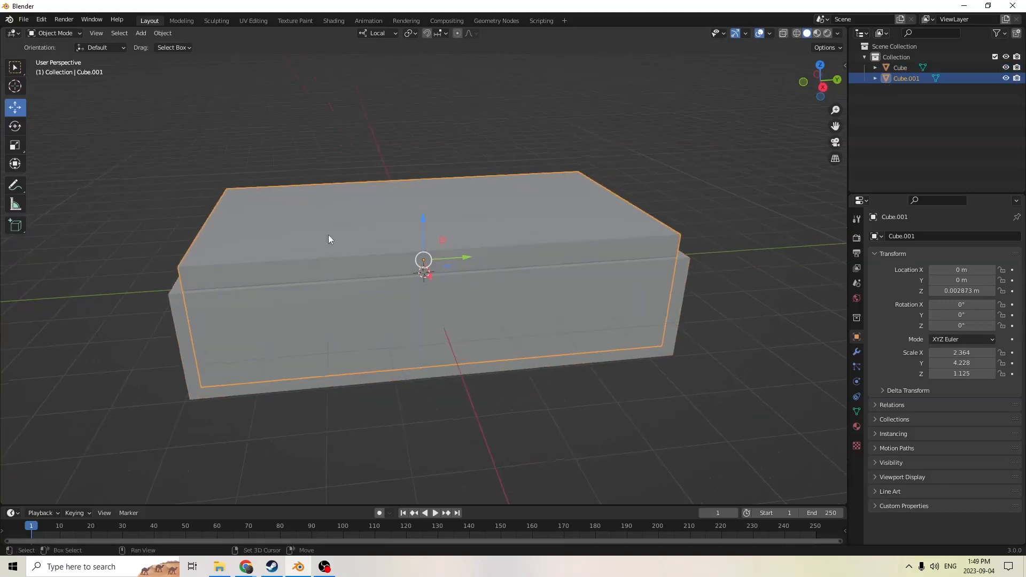
left_click(347, 352)
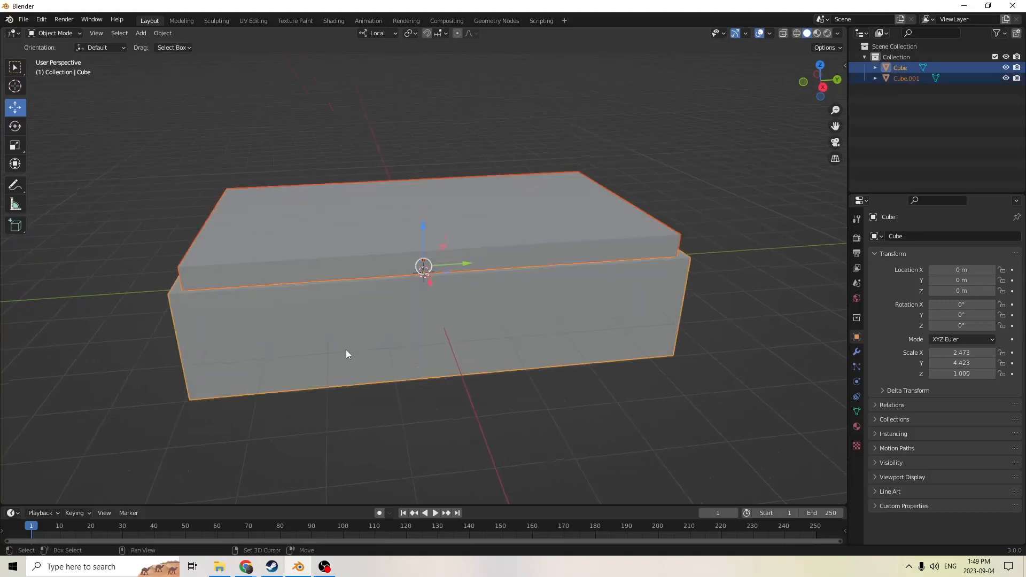
middle_click_drag(342, 256, 306, 159)
left_click(163, 33)
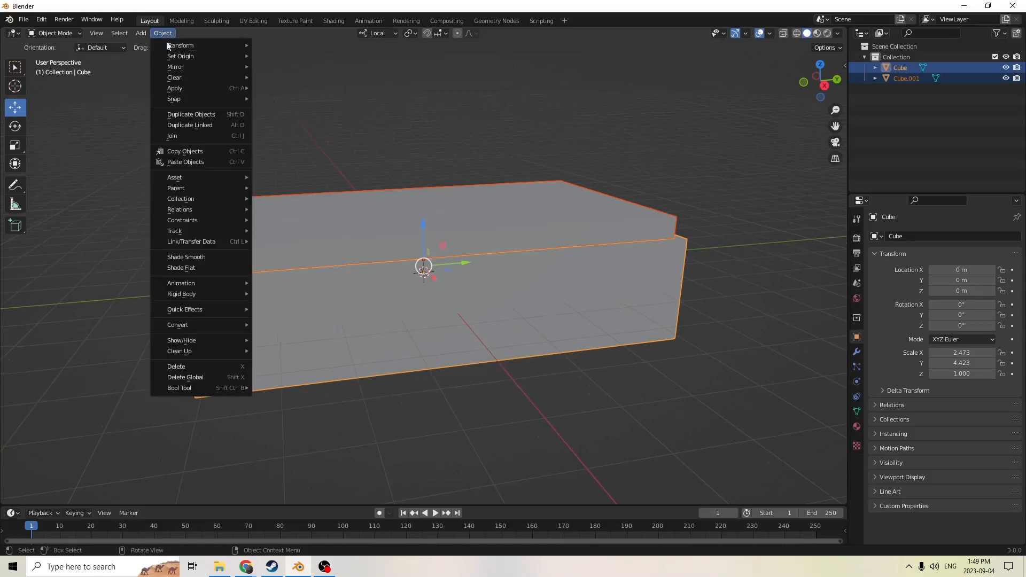
mouse_move(190, 386)
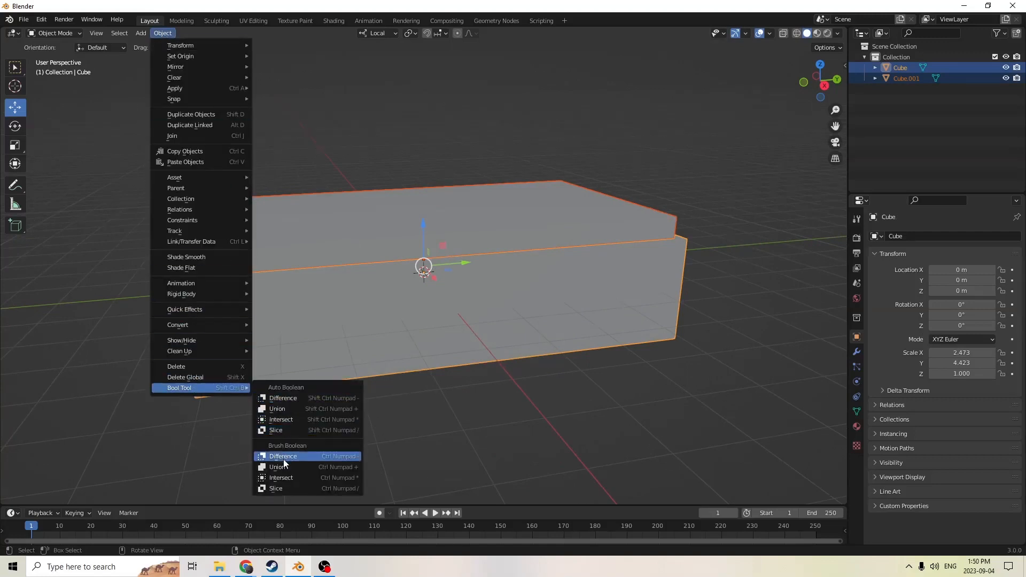
left_click(292, 399)
middle_click_drag(329, 353, 255, 168)
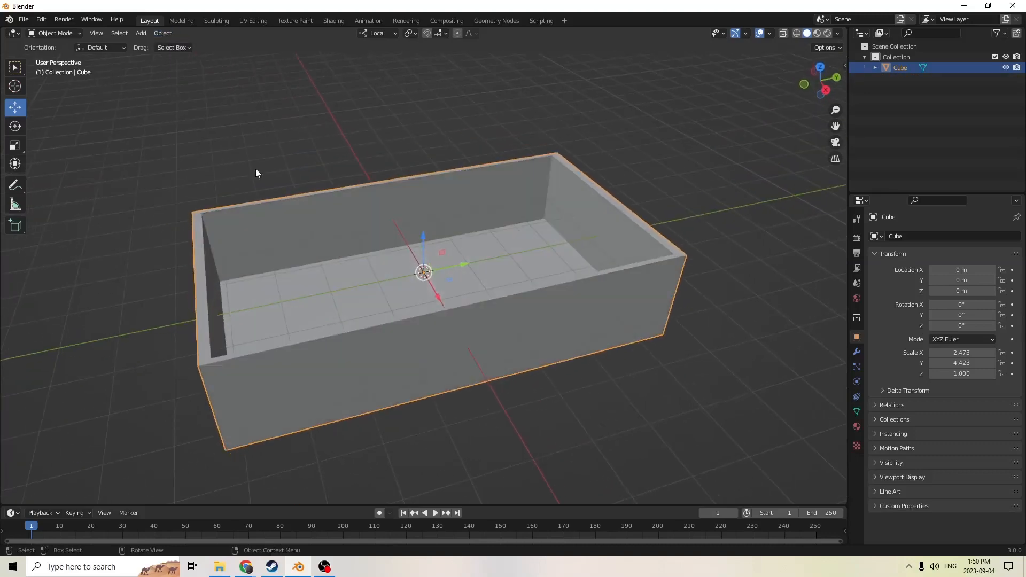
left_click(42, 20)
left_click(65, 31)
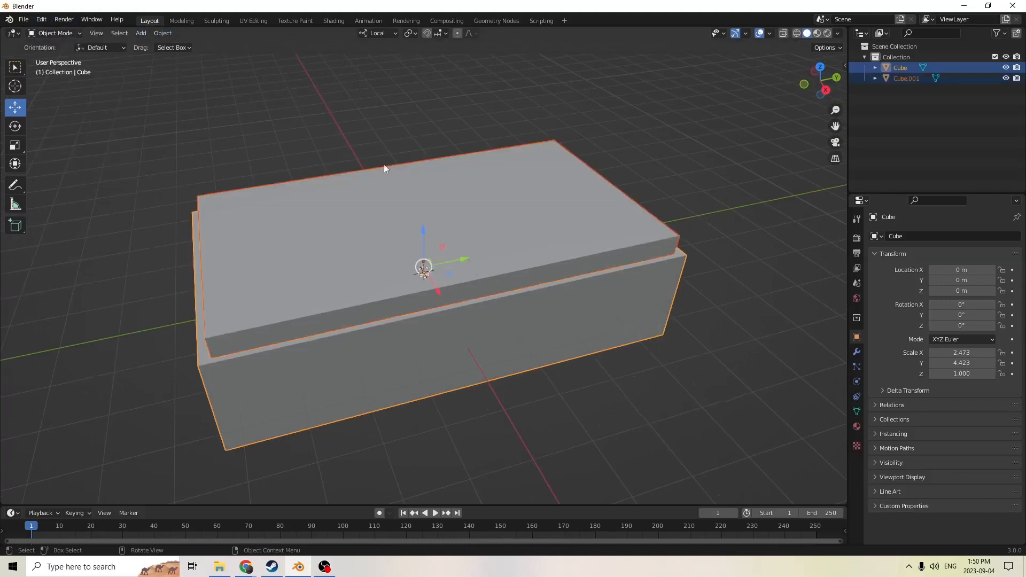
Duplicate the inner block in place and subtract the copy from the outer block with an Auto Boolean Difference
left_click(419, 232)
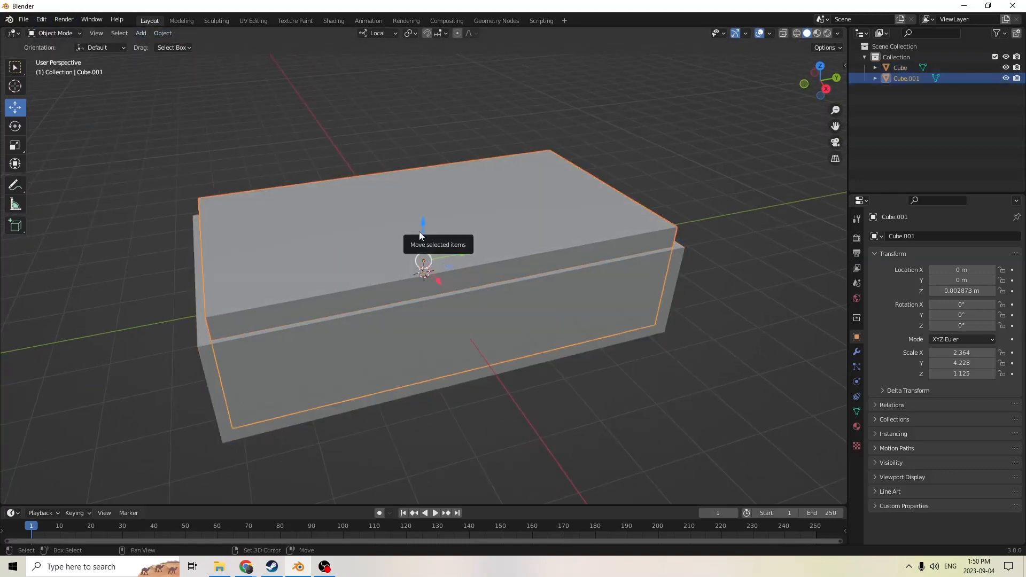
key("shift+d")
right_click(485, 206)
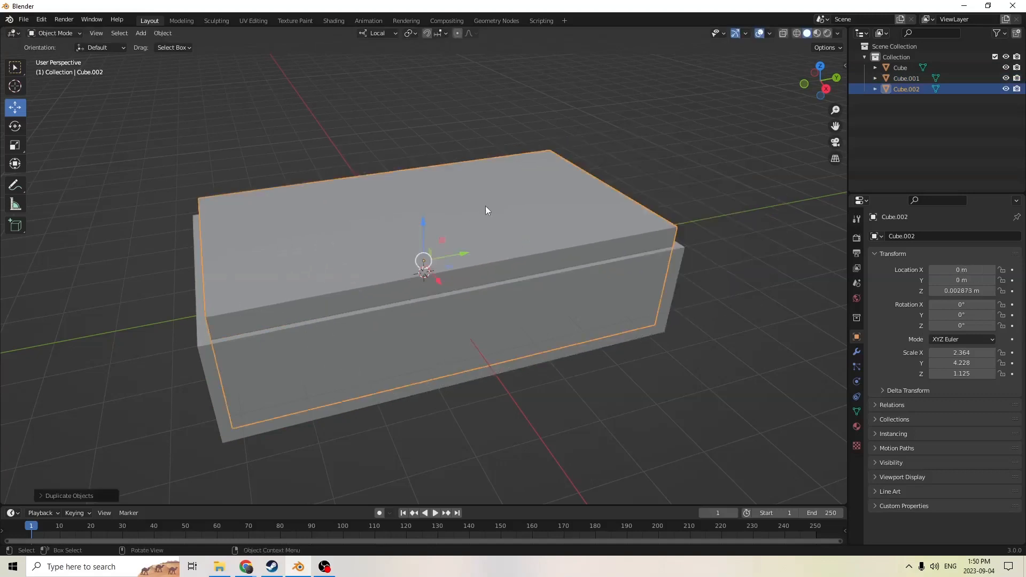
left_click(351, 331, "shift")
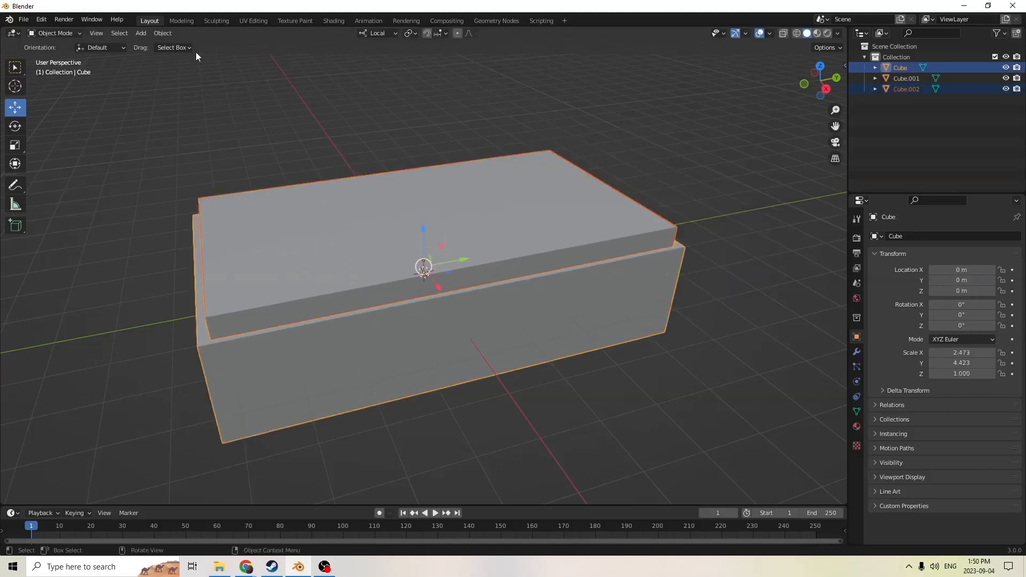
left_click(163, 33)
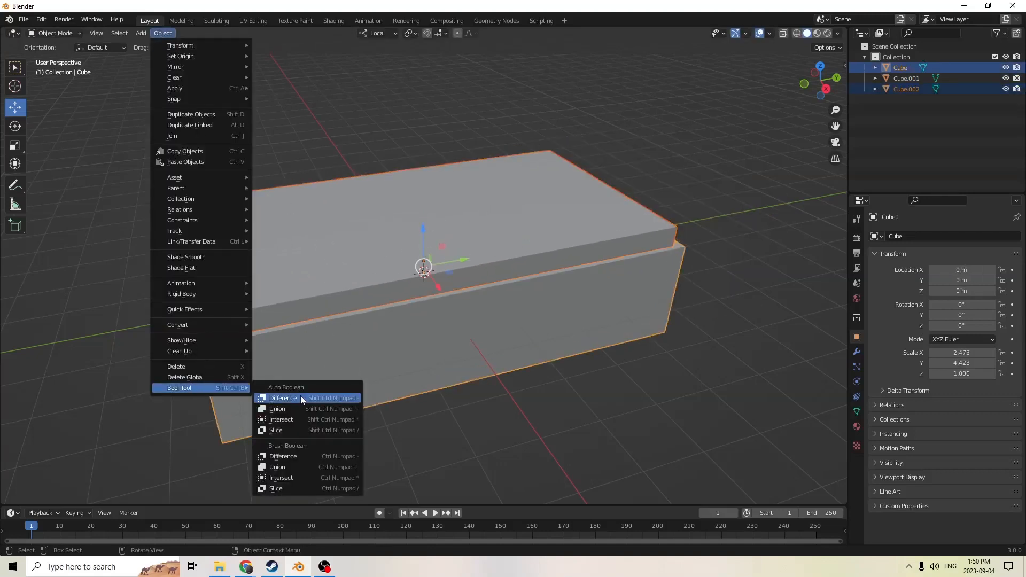
left_click(300, 398)
Move the remaining inner block along Y to about 0.044 m, centring it near the box's end wall
left_click(310, 274)
middle_click_drag(310, 274, 294, 252)
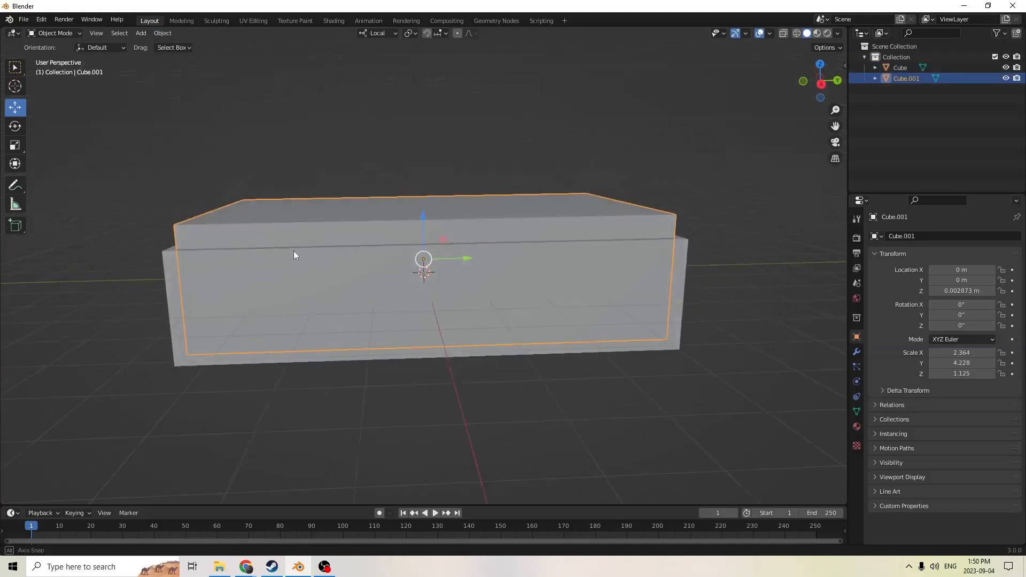
left_click_drag(468, 257, 659, 261)
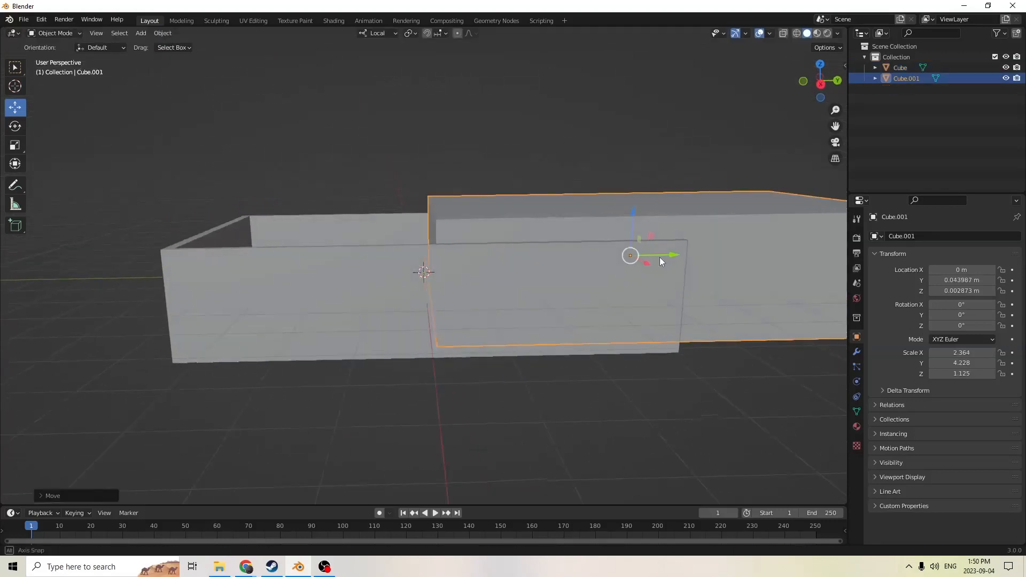
middle_click_drag(660, 257, 691, 239)
middle_click_drag(817, 119, 503, 141)
Flatten the inner block into a thin slab by reducing its Y scale to about 0.164
left_click(18, 146)
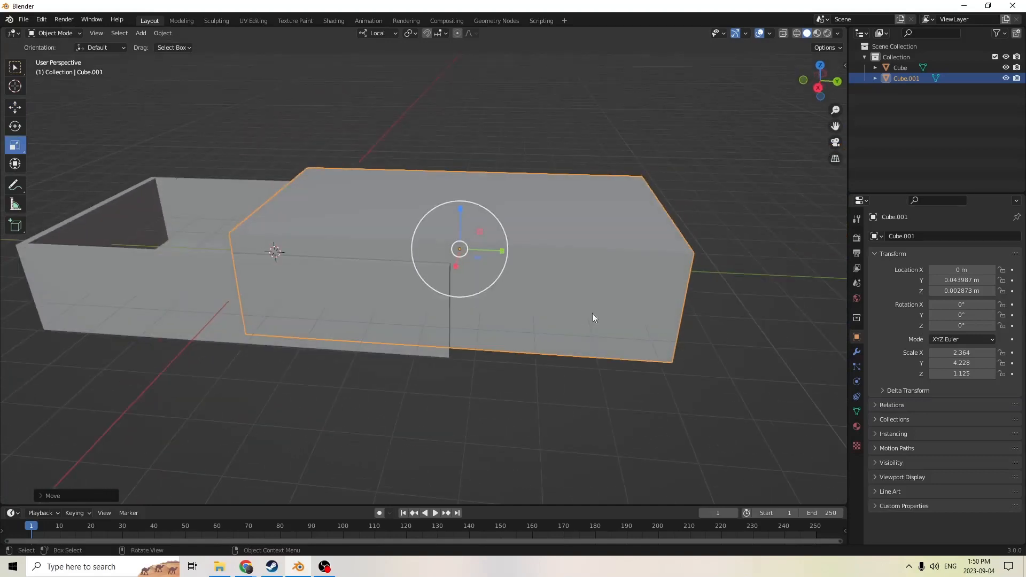
left_click_drag(500, 252, 463, 245)
middle_click_drag(463, 244, 525, 249)
left_click_drag(500, 243, 467, 239)
mouse_move(466, 240)
middle_mouse_down()
mouse_move(456, 264)
mouse_move(457, 245)
middle_mouse_up()
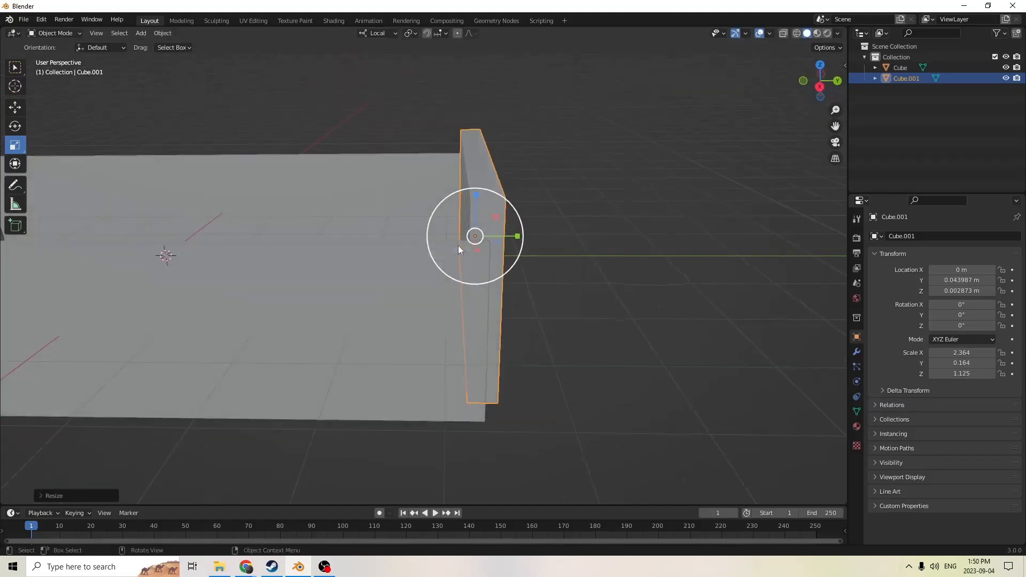
Move the thin slab along Y to about 0.0428 m so it fills the box's end wall
left_click(15, 112)
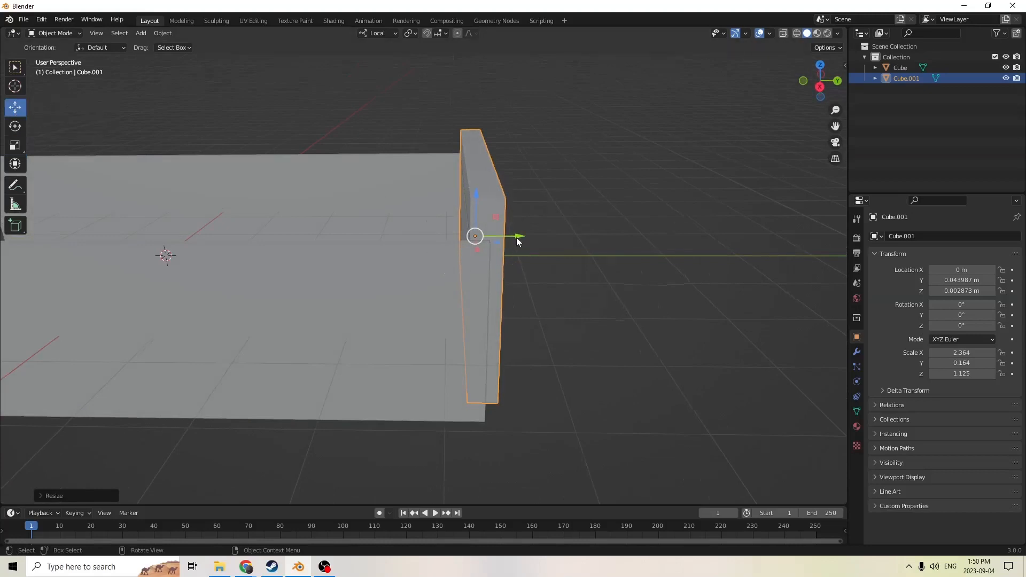
left_click_drag(518, 241, 508, 239)
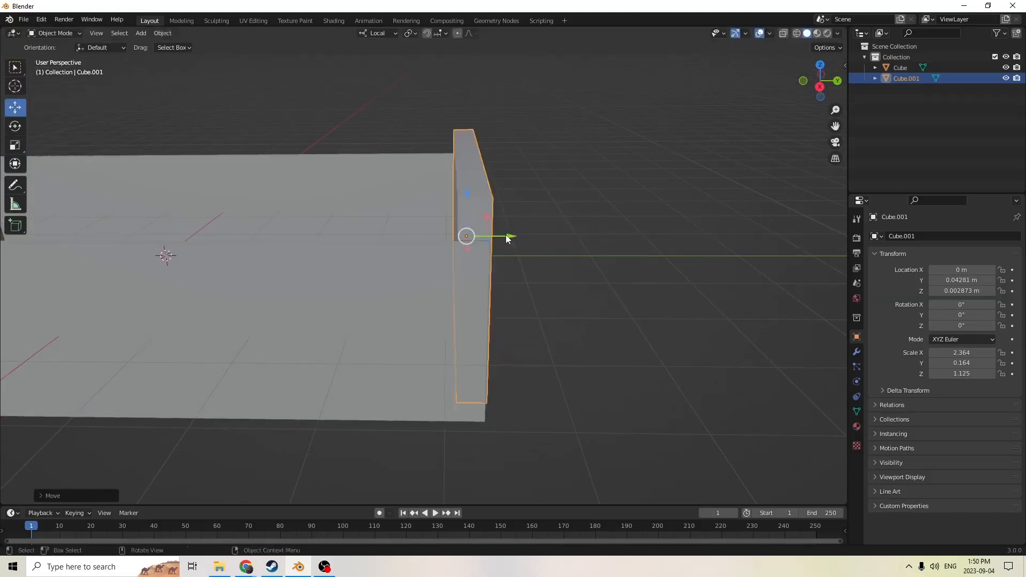
mouse_move(507, 239)
middle_mouse_down()
mouse_move(461, 219)
mouse_move(486, 218)
mouse_move(407, 216)
mouse_move(442, 250)
mouse_move(510, 257)
mouse_move(513, 241)
mouse_move(478, 239)
mouse_move(489, 262)
mouse_move(505, 252)
middle_mouse_up()
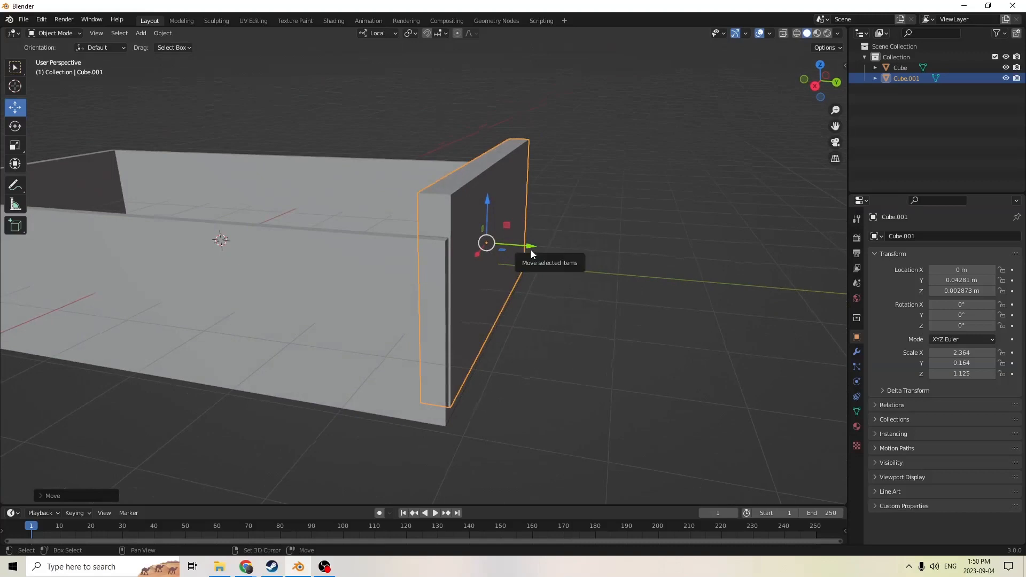
Duplicate the end slab in place and subtract the copy from the box with an Auto Boolean Difference
key("shift+d")
right_click(590, 225)
middle_click_drag(590, 226, 547, 238)
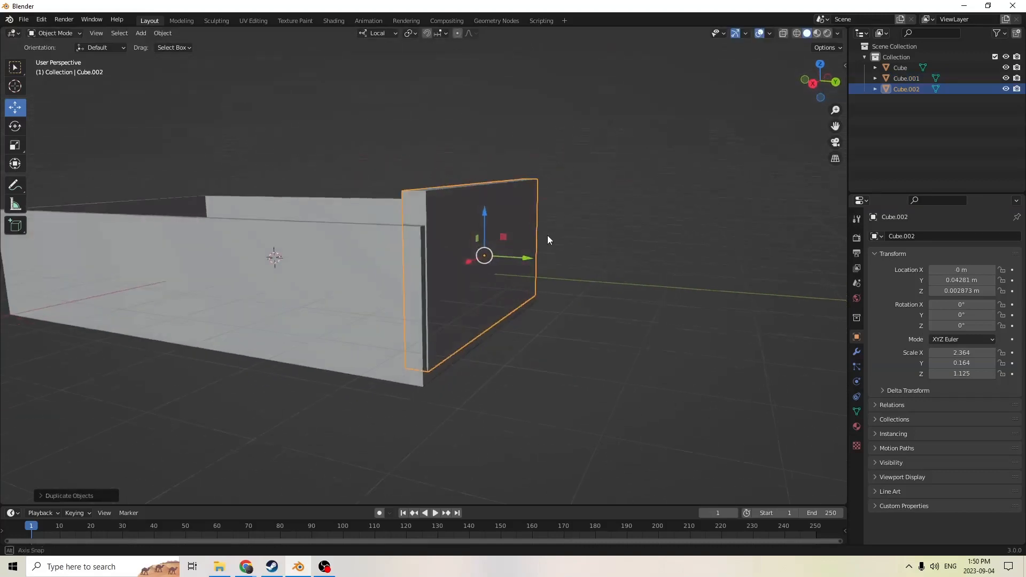
middle_click_drag(423, 206, 432, 211)
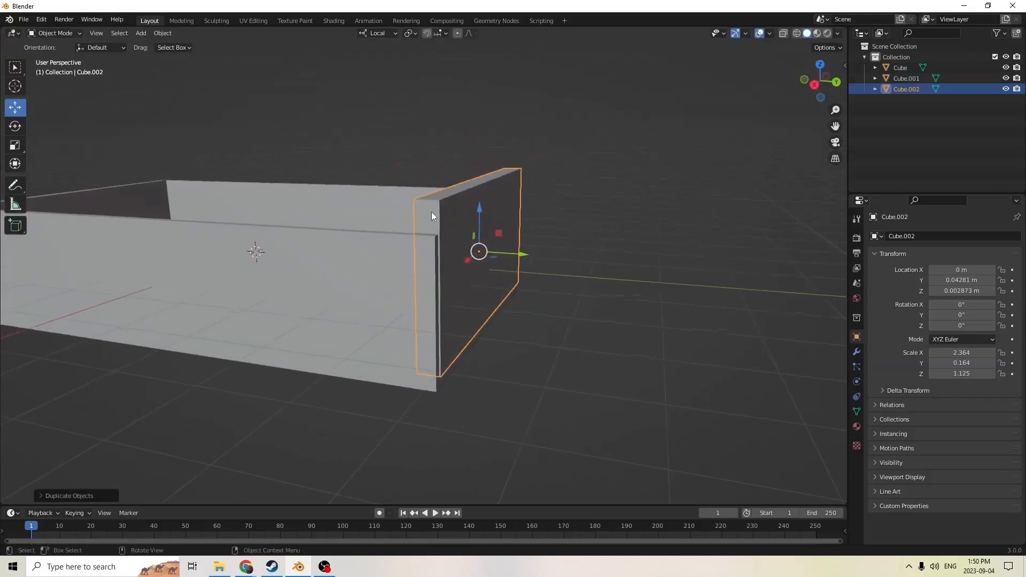
left_click(289, 273, "shift")
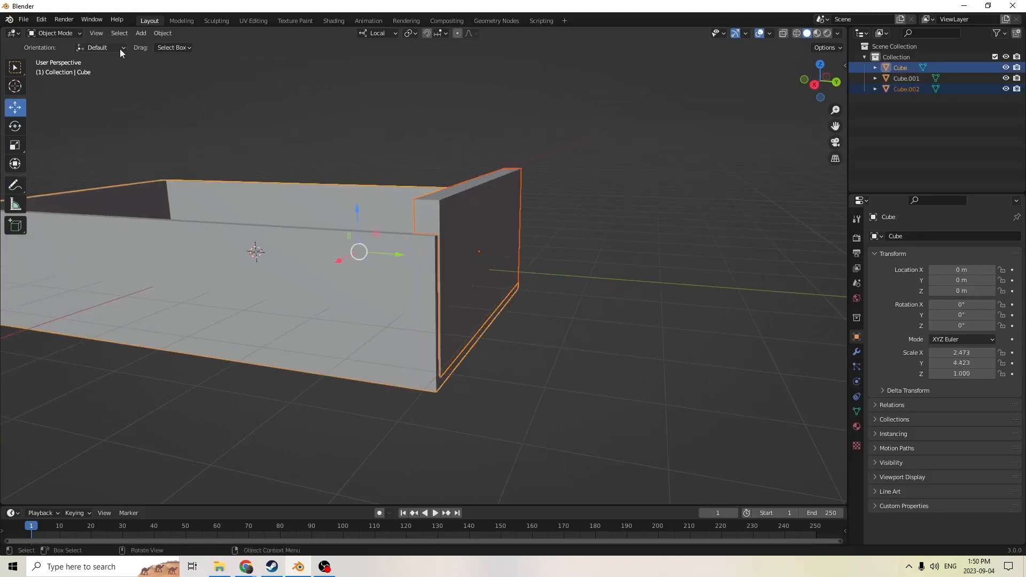
left_click(160, 33)
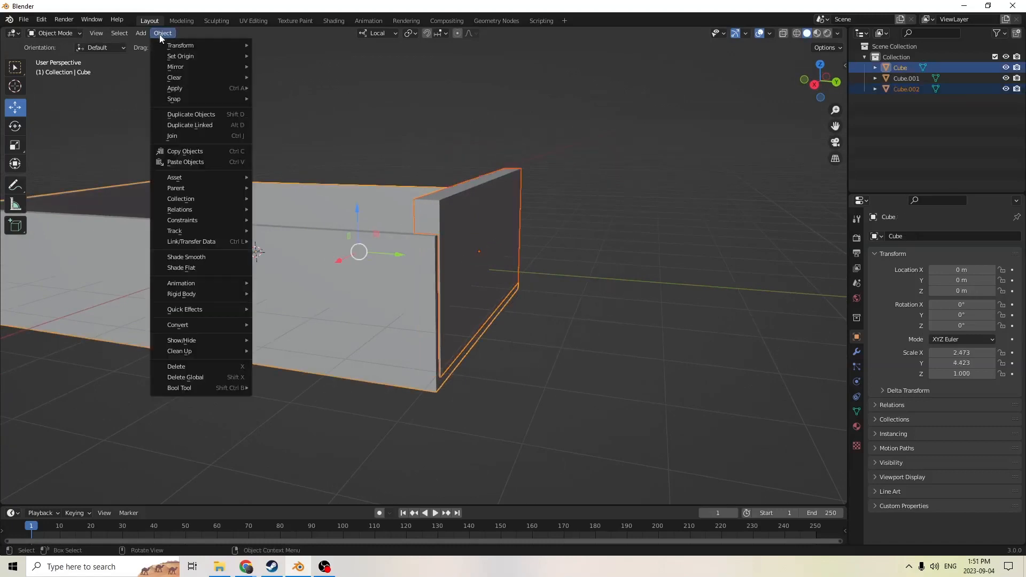
mouse_move(194, 389)
left_click(285, 401)
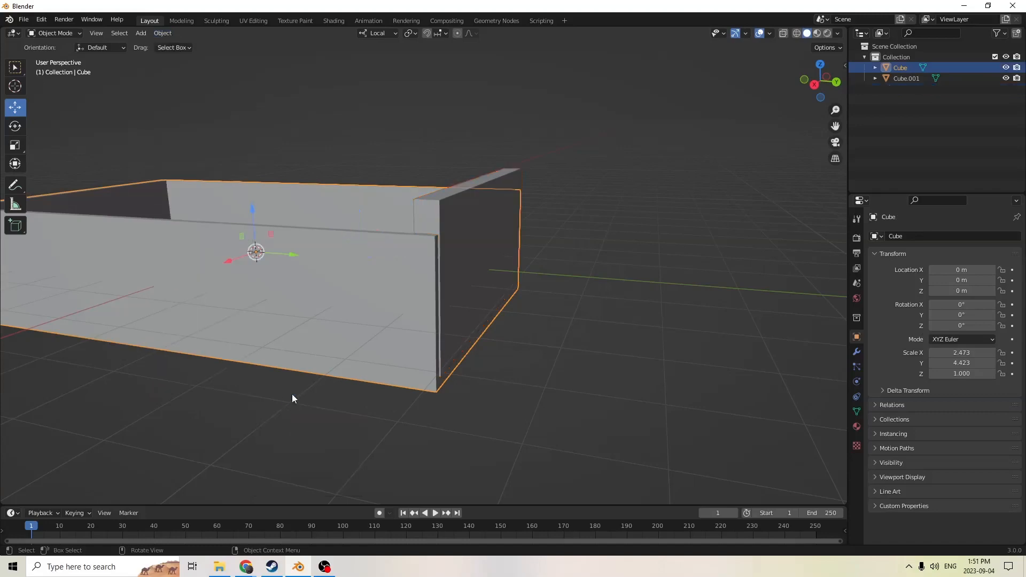
Select the remaining end slab and temporarily slide it along Y to check the opening cut in the box
middle_click_drag(292, 393, 388, 390)
left_click(456, 284)
middle_click_drag(455, 283, 537, 271)
key("g")
key("y")
key("y")
right_click(647, 258)
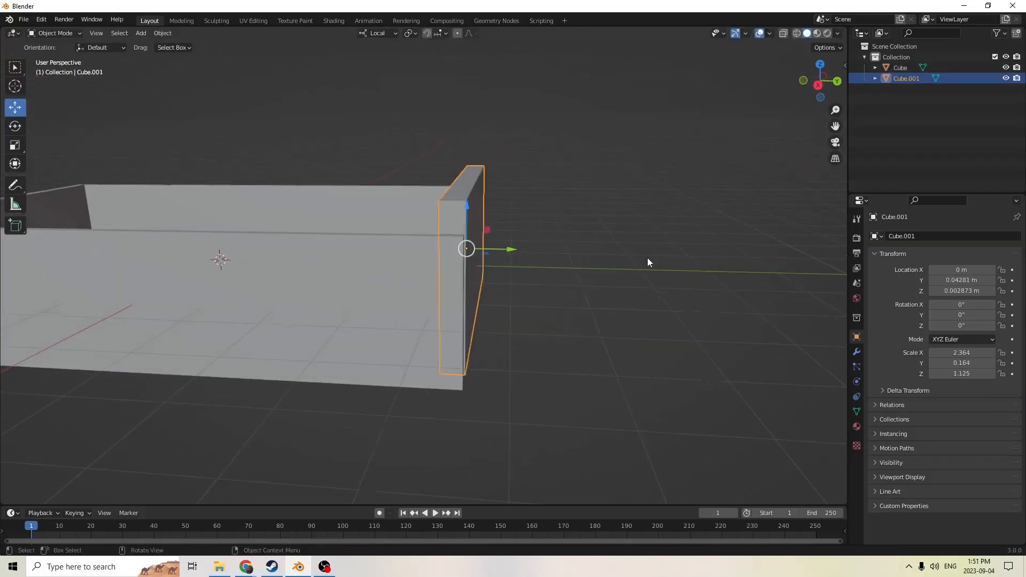
Thin the end slab along Y to a scale of about 0.110
middle_click_drag(647, 258, 375, 207)
middle_click_drag(261, 230, 227, 216)
scroll(226, 216, "up", 3)
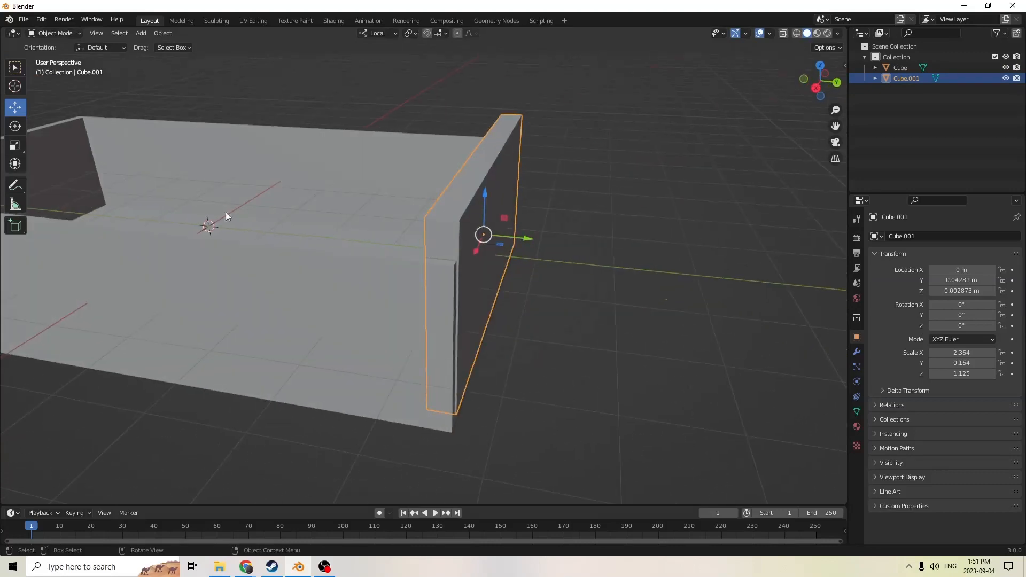
left_click(17, 150)
left_click_drag(528, 237, 509, 237)
middle_click_drag(509, 236, 510, 224)
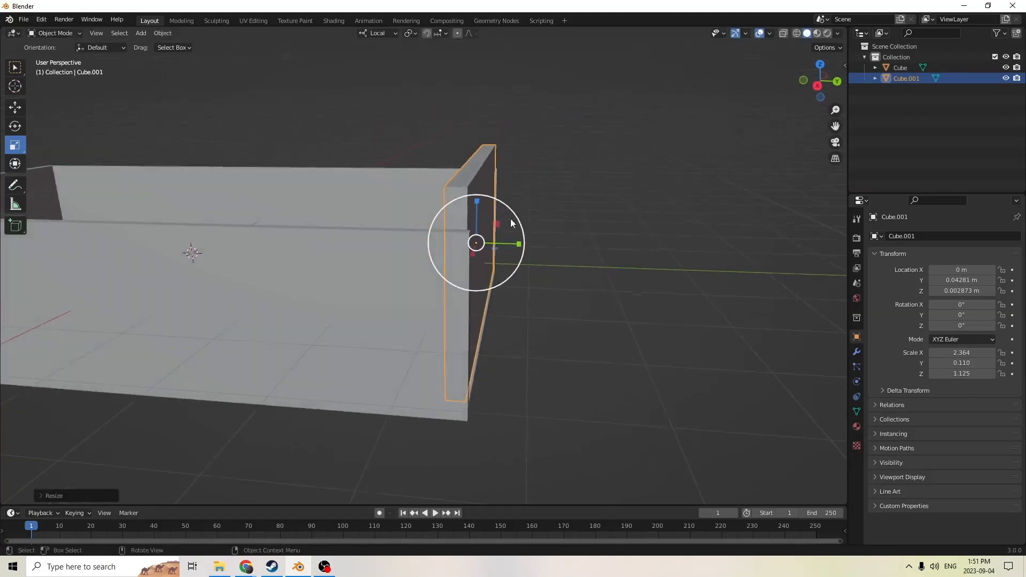
middle_click_drag(530, 191, 518, 216)
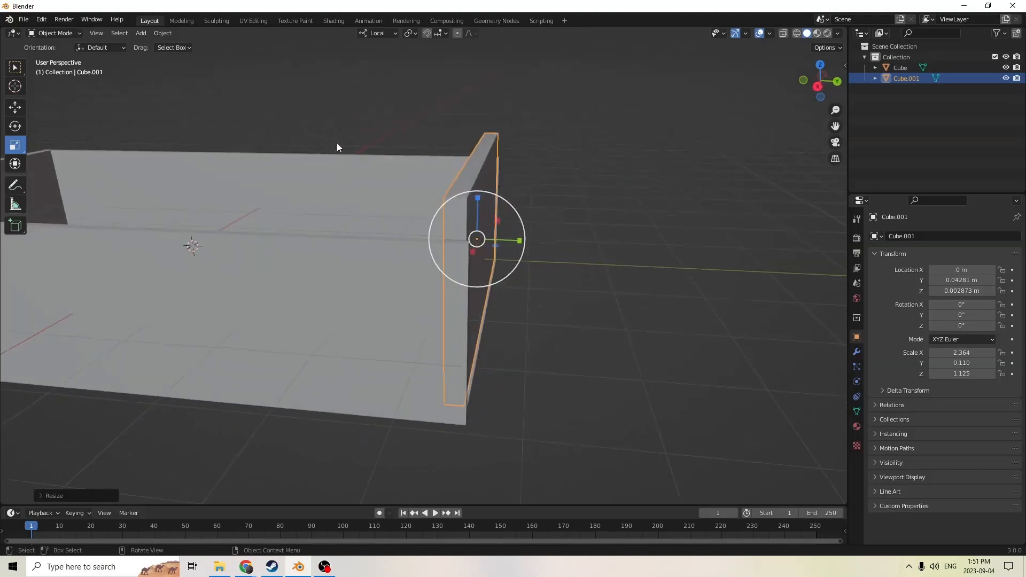
Shift the end slab slightly outward along Y to about 0.0430 m
left_click(14, 111)
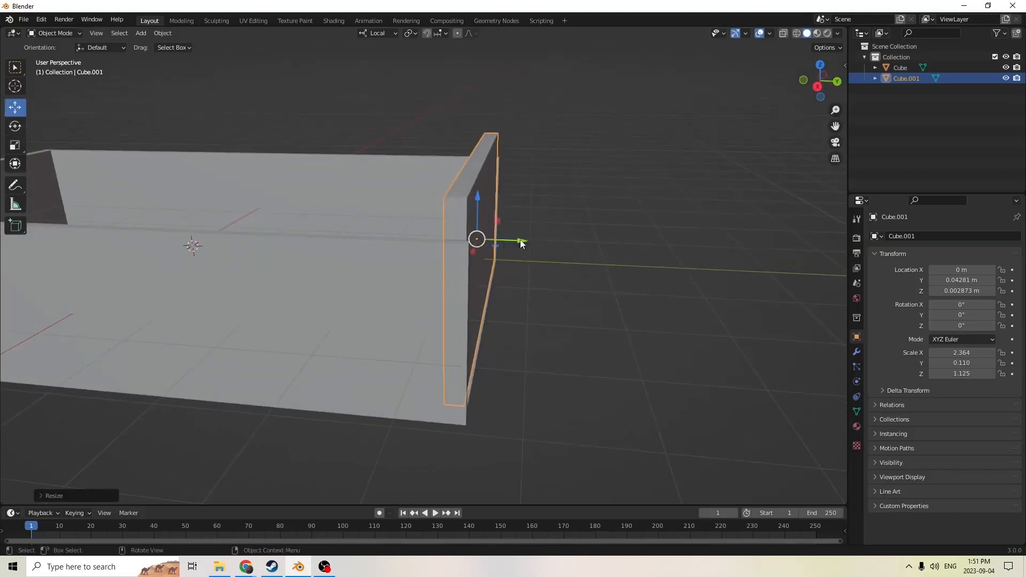
left_click_drag(522, 243, 523, 240)
middle_click_drag(522, 239, 342, 346)
key("Tab")
key("Tab")
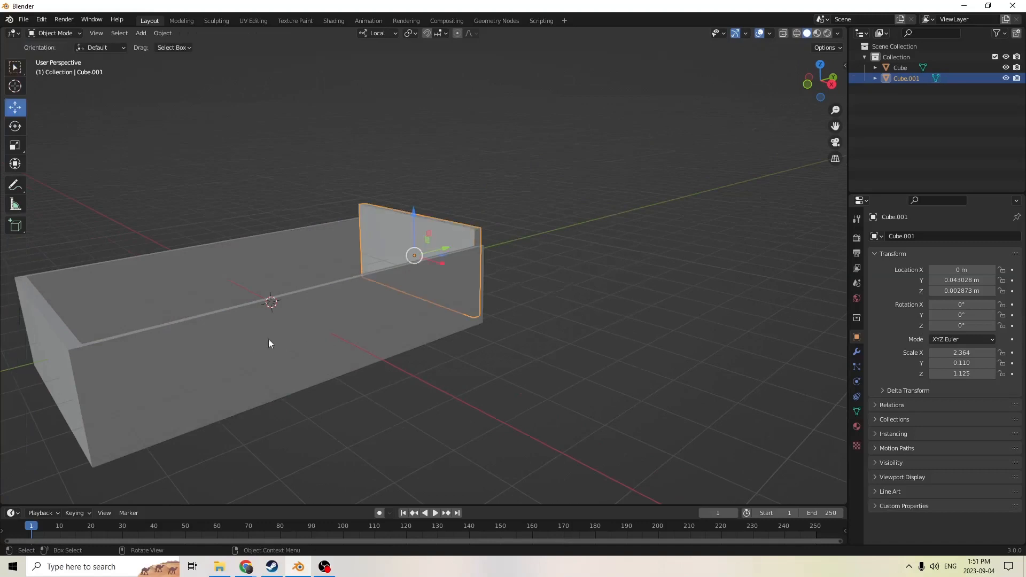
Try adding a horizontal loop cut around the box just below its rim and scaling the loop slightly outward
left_click(248, 339)
key("Tab")
middle_click_drag(223, 332, 246, 378)
key("ctrl")
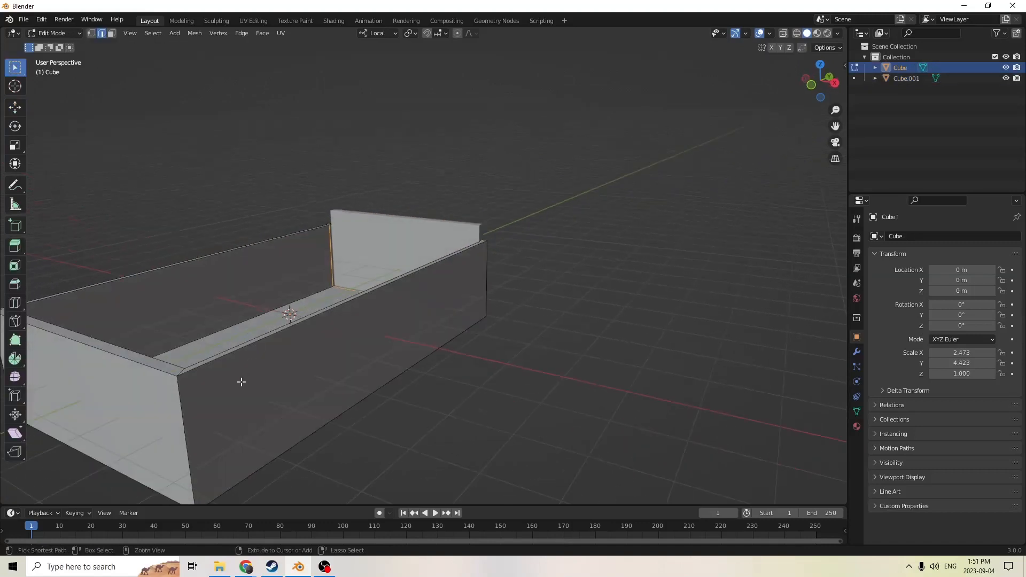
key("ctrl+r")
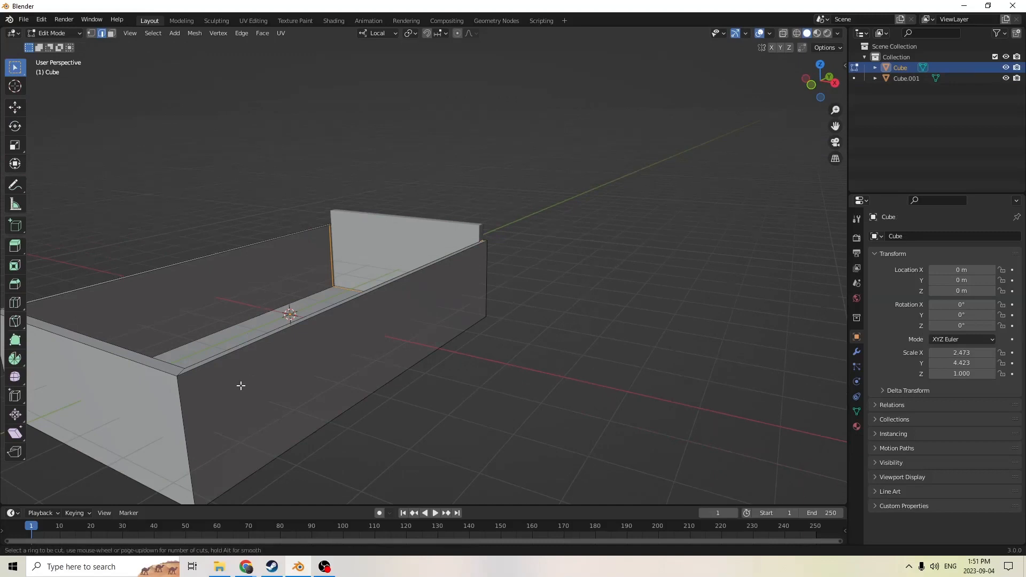
left_click(176, 396)
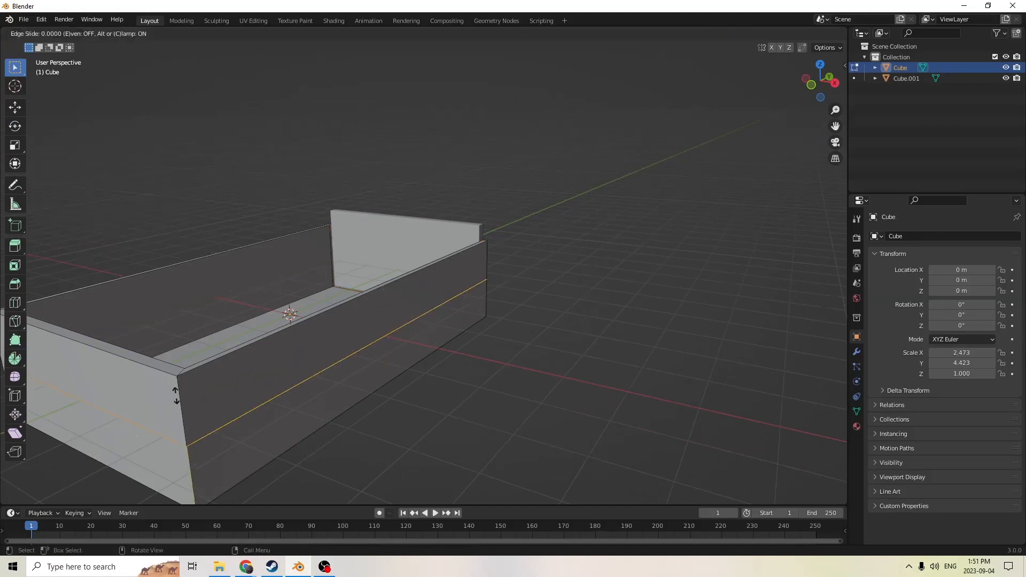
left_click(161, 345)
key("s")
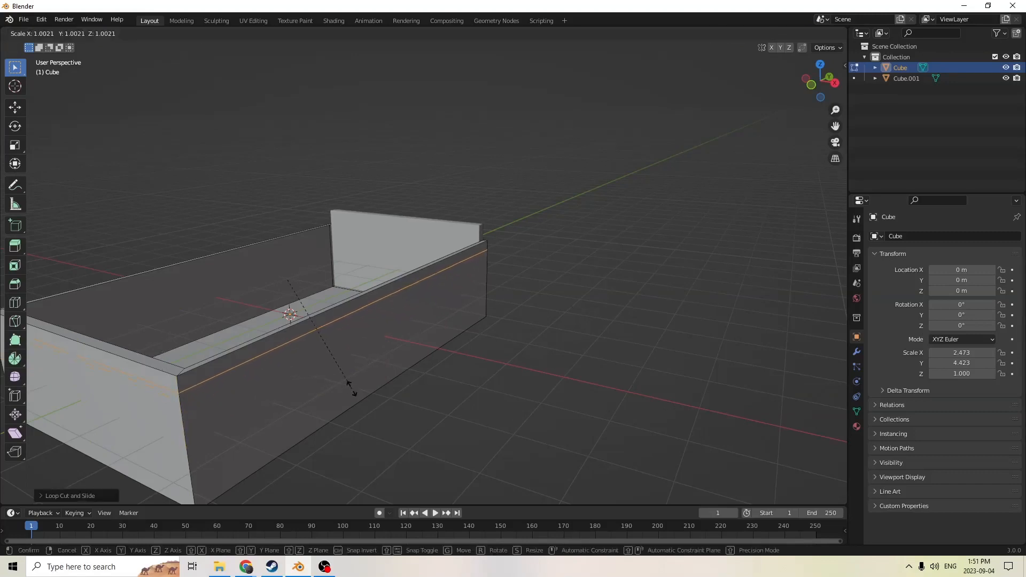
left_click(356, 390)
middle_click_drag(357, 389, 401, 375)
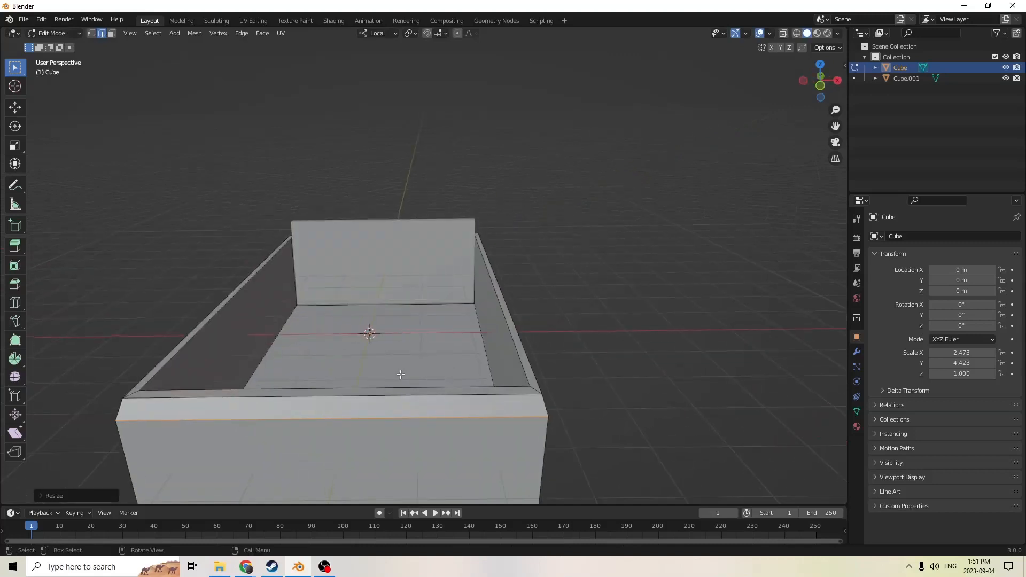
Try selecting the three top rim faces of the box and merging them into one face
left_click(520, 350)
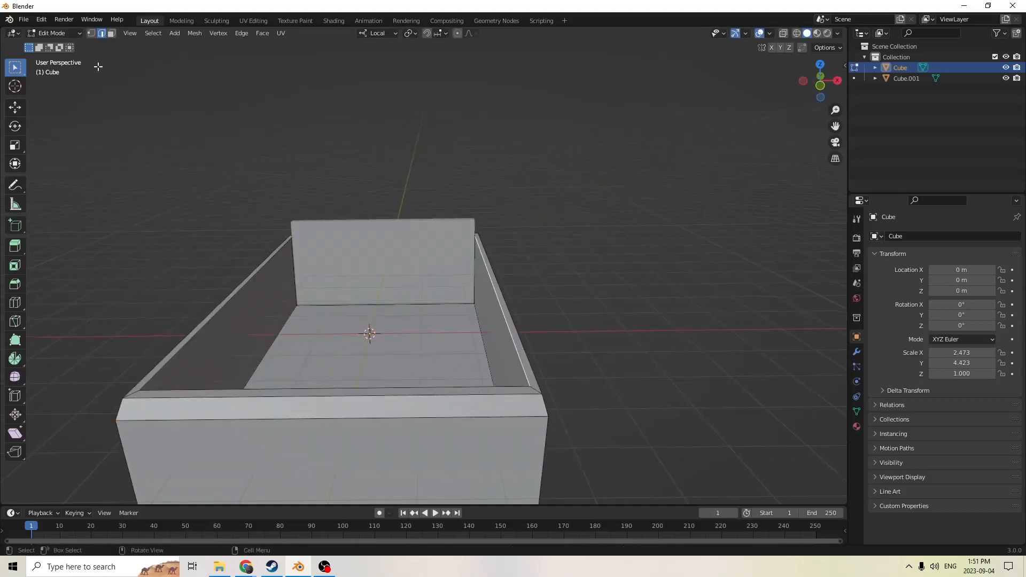
left_click(111, 33)
left_click(519, 338)
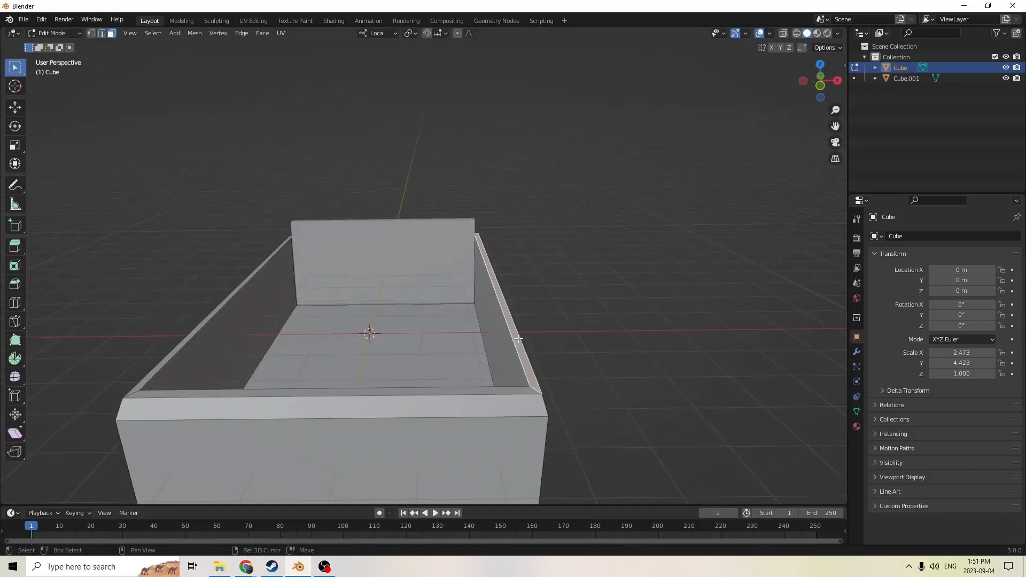
left_click(462, 394, "shift")
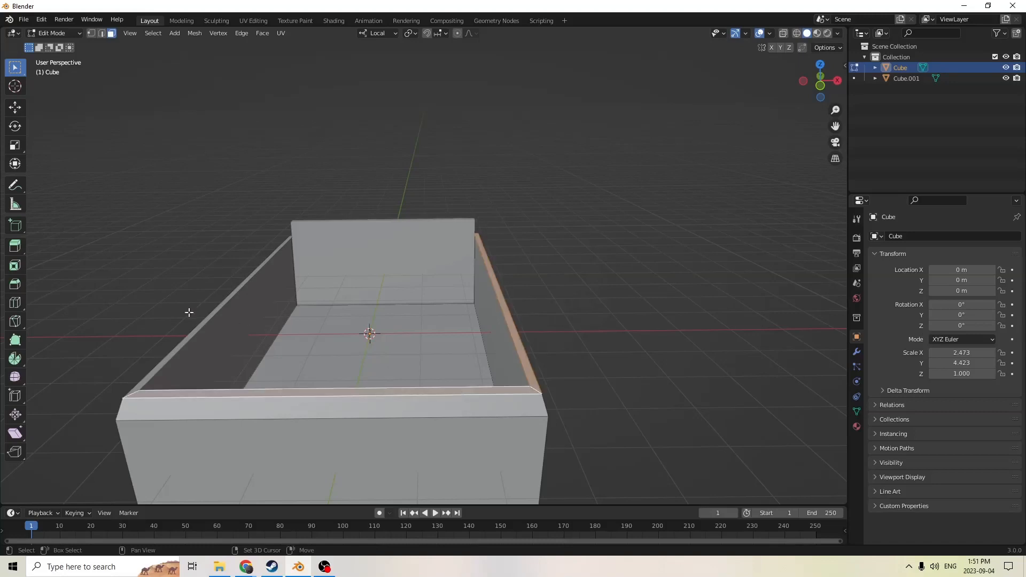
left_click(186, 340, "shift")
middle_click_drag(187, 340, 434, 323)
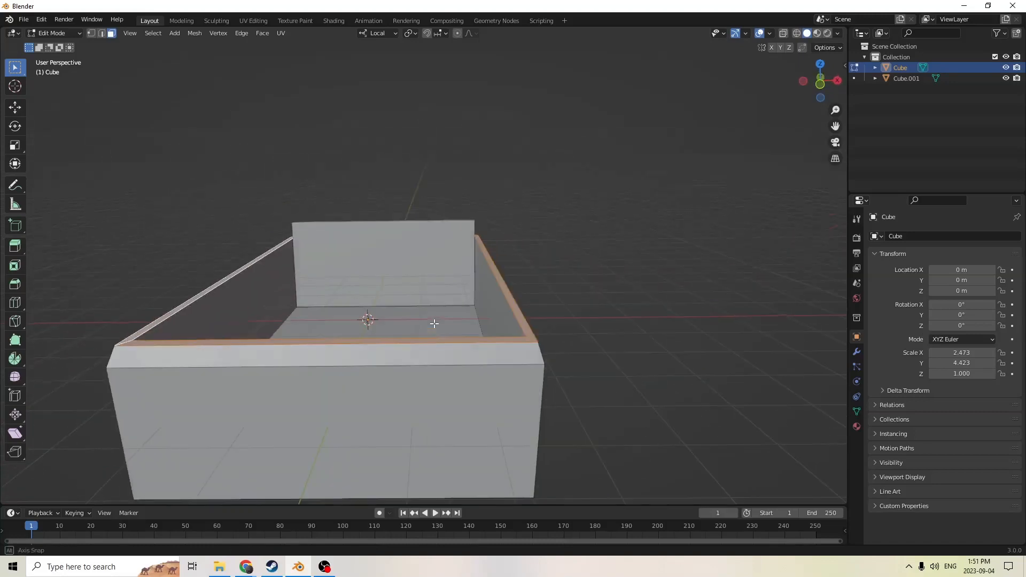
key("f")
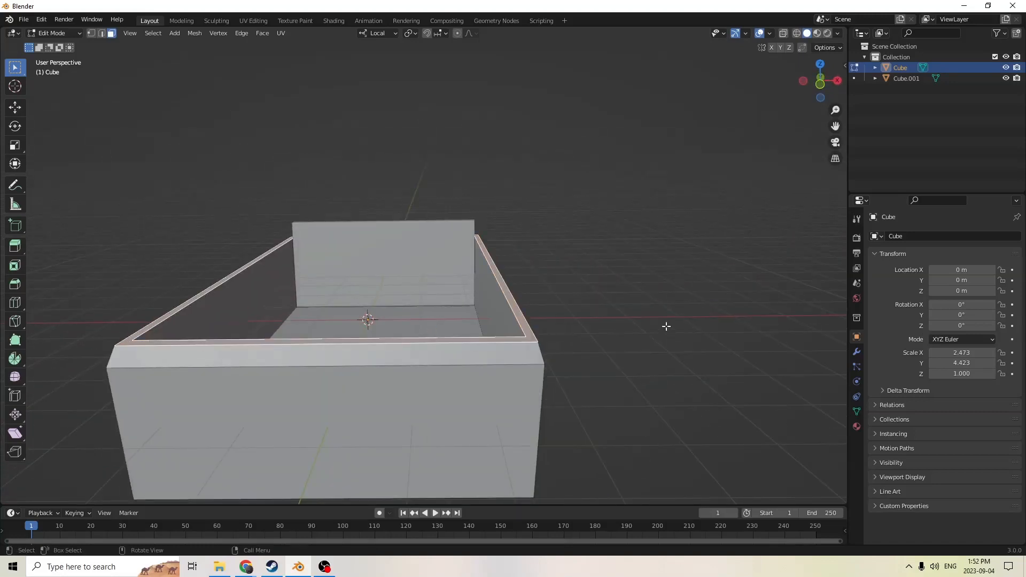
Undo the rim face merge and try scaling the three selected rim faces outward
left_click(41, 22)
left_click(48, 31)
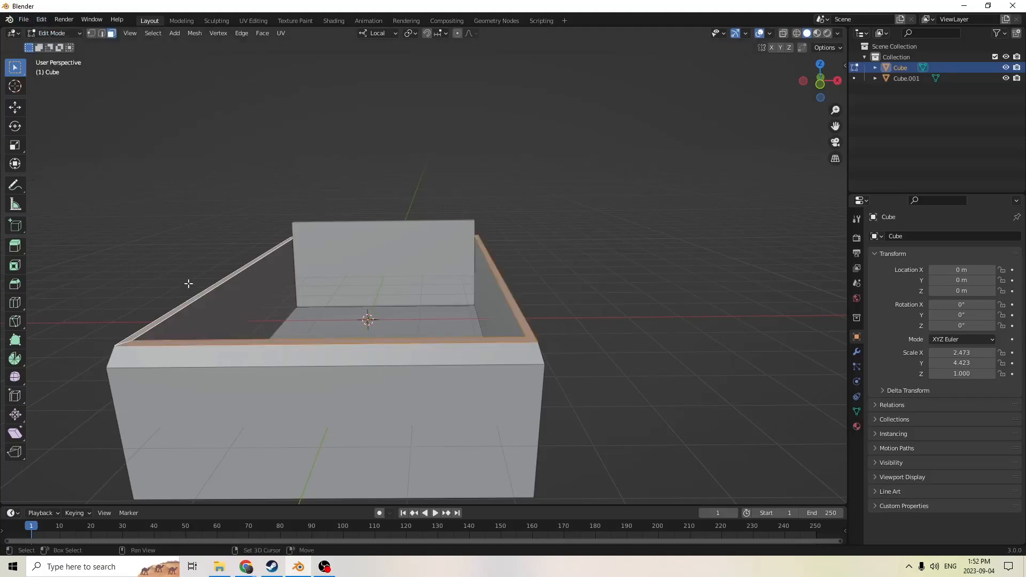
key("s")
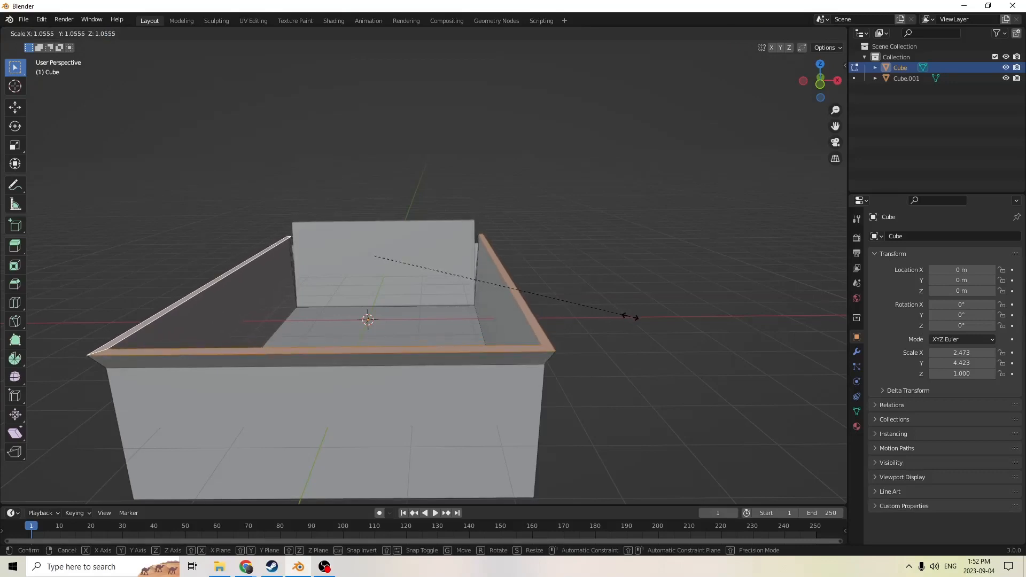
left_click(618, 314)
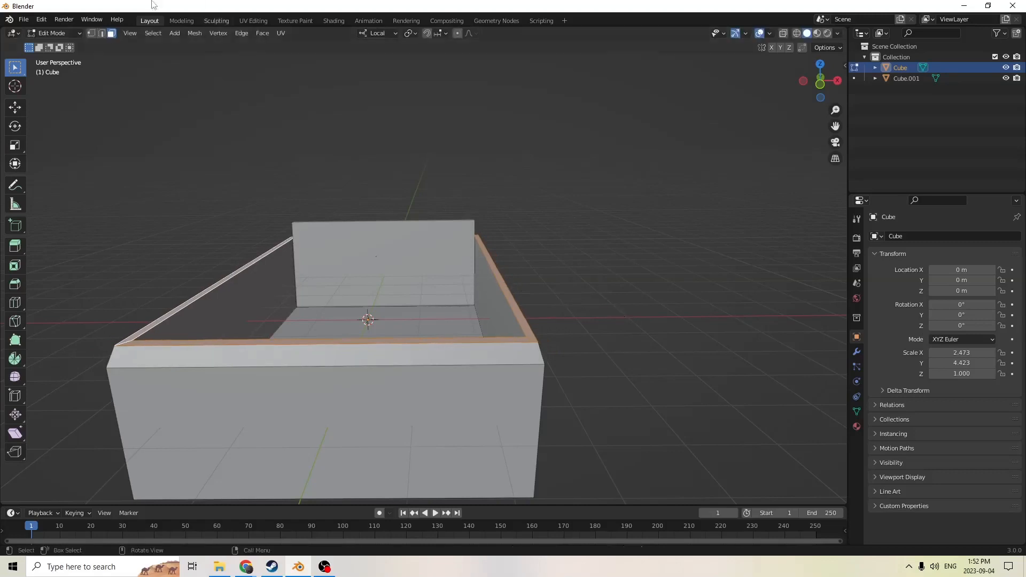
Undo the rim face edits, the loop scaling and the loop cut on the box
left_click(41, 20)
left_click(47, 32)
left_click(41, 21)
left_click(47, 32)
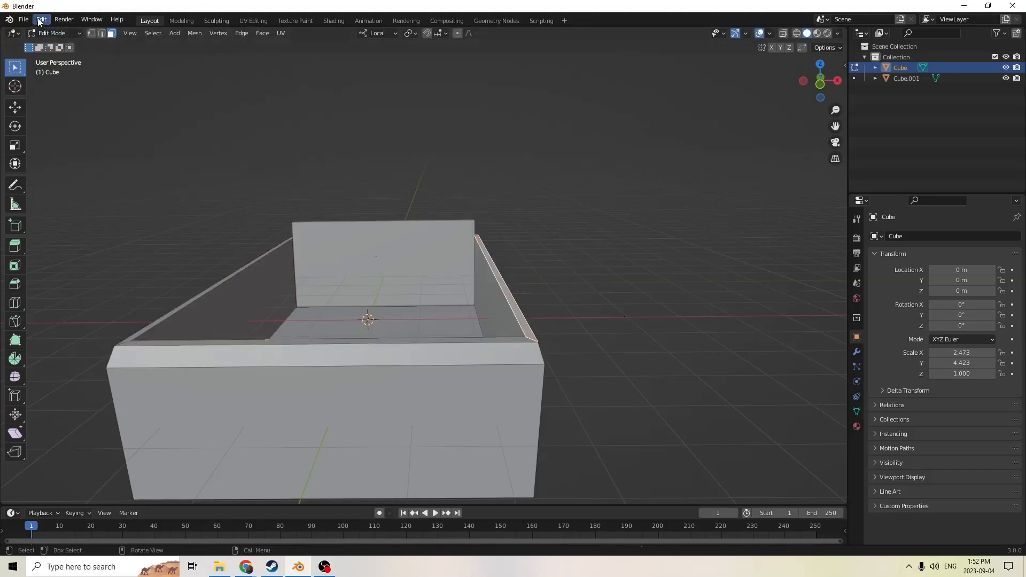
left_click(41, 20)
left_click(47, 31)
left_click(41, 20)
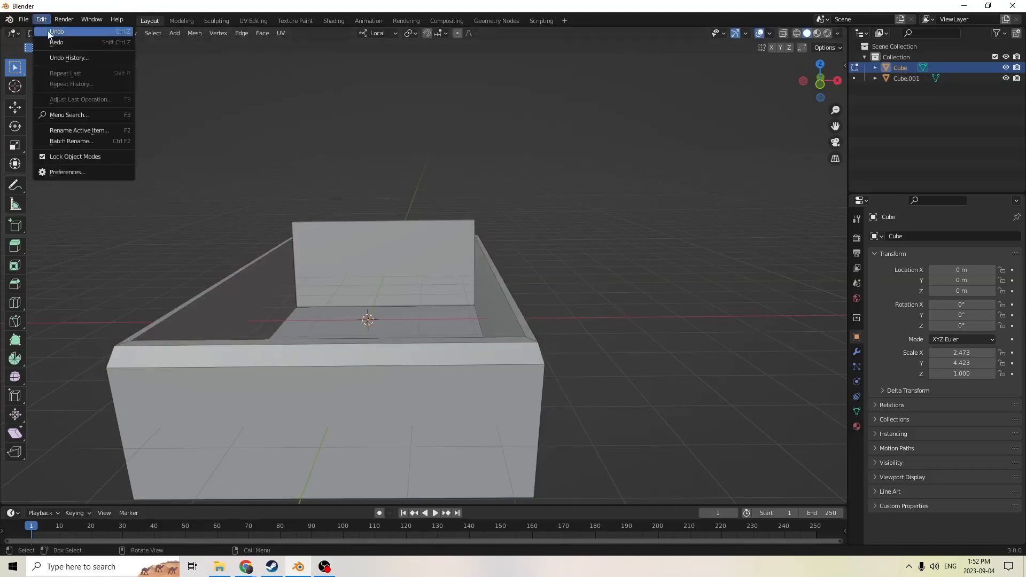
left_click(47, 31)
left_click(41, 20)
left_click(46, 30)
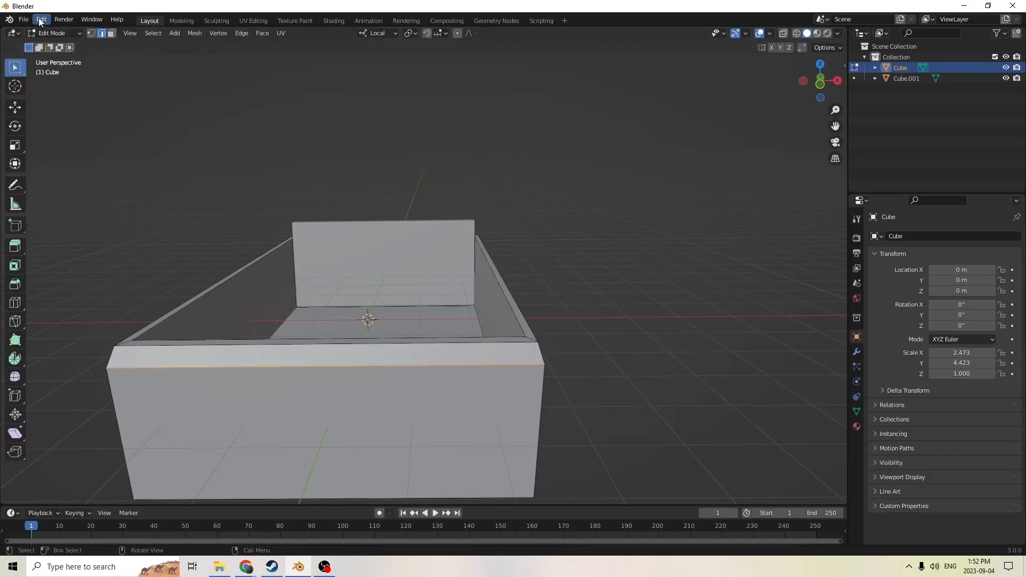
left_click(41, 21)
left_click(46, 30)
middle_click_drag(236, 122, 278, 165)
left_click(43, 21)
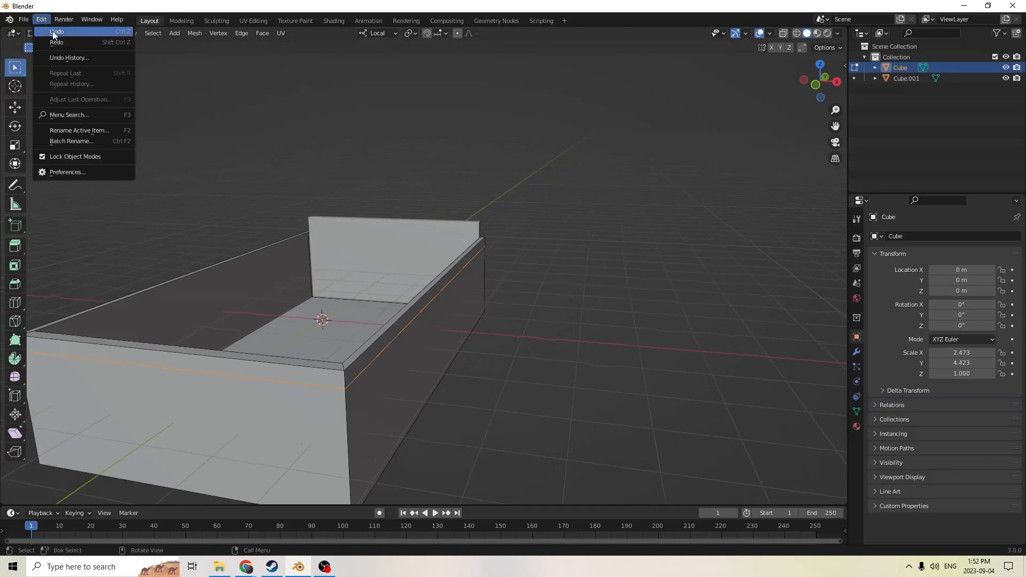
left_click(52, 31)
Try adding a cylinder inside the box's mesh, undo it and return to Object Mode
middle_click_drag(573, 323, 452, 291)
key("shift+a")
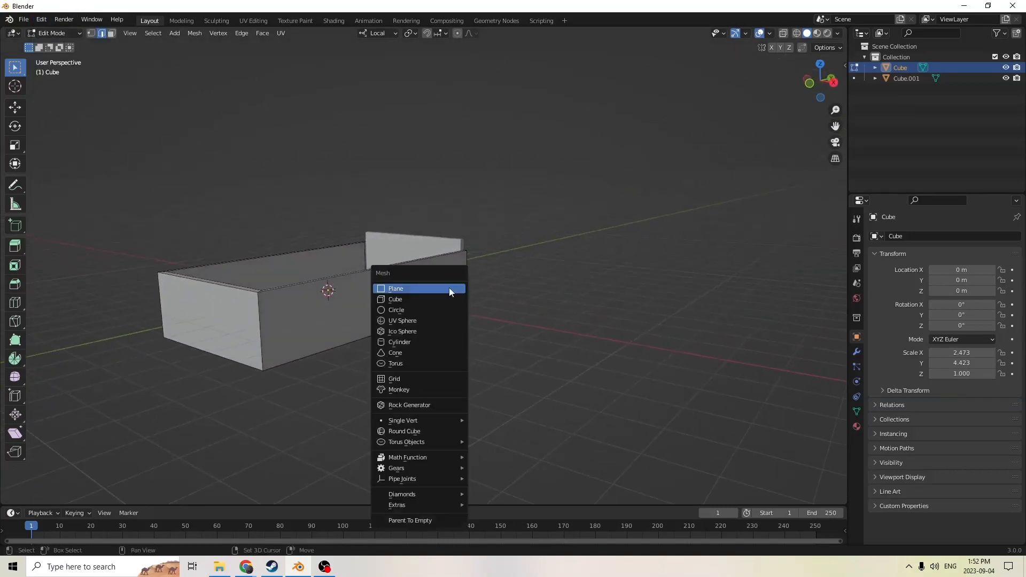
left_click(415, 342)
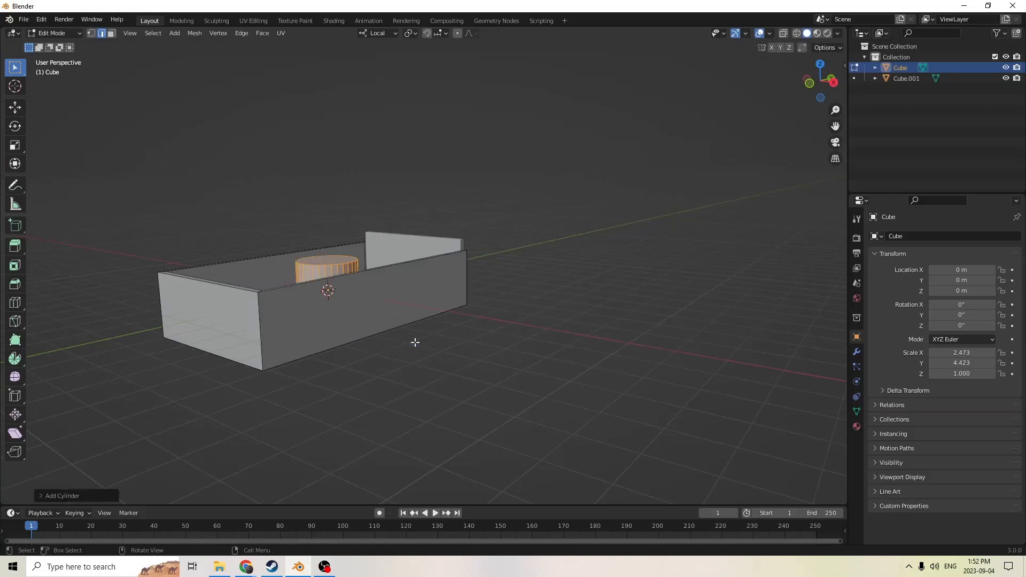
mouse_move(415, 342)
middle_mouse_down()
mouse_move(390, 339)
mouse_move(399, 344)
middle_mouse_up()
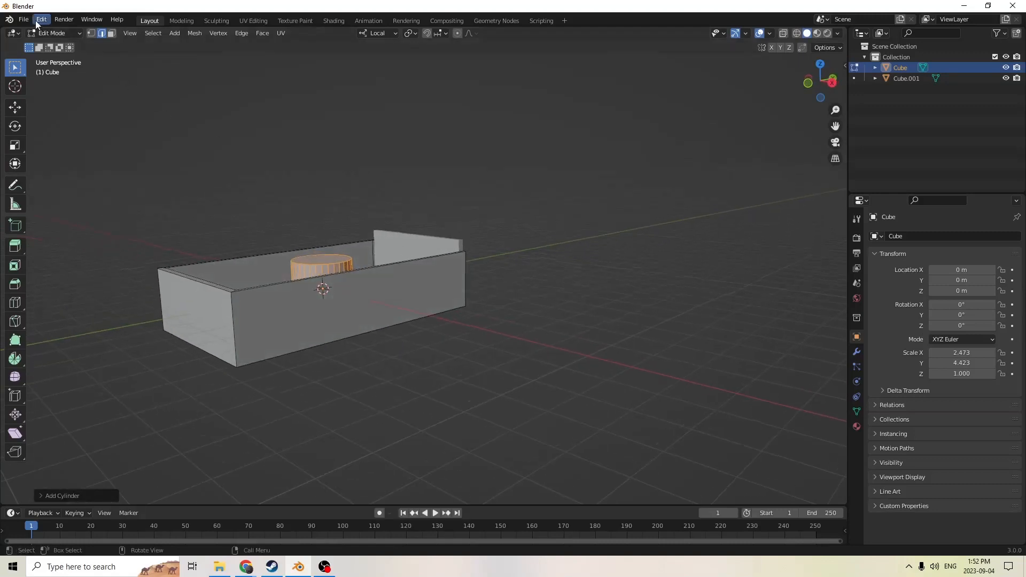
left_click(54, 33)
left_click(49, 27)
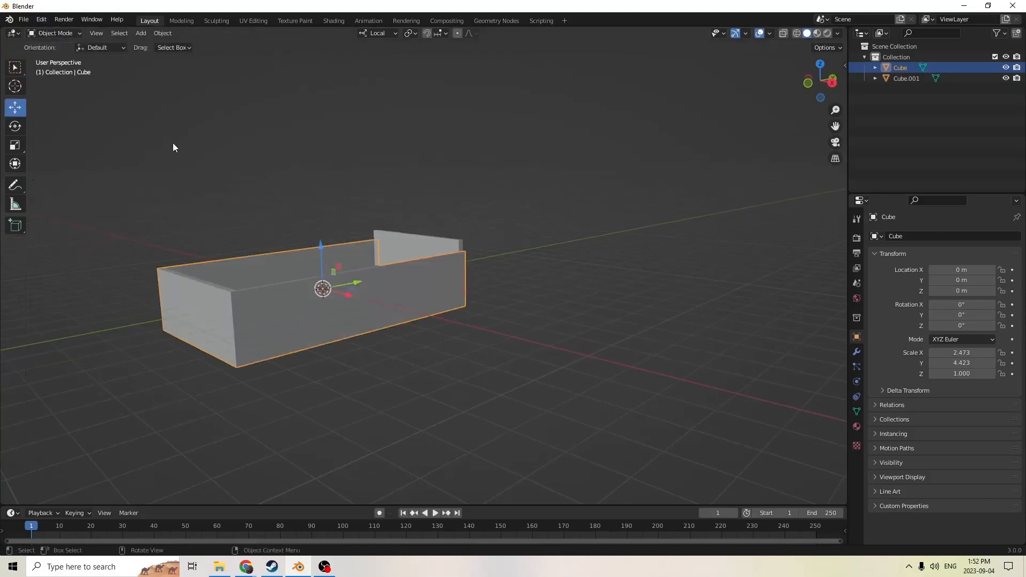
Add a cylinder as a separate object and lower it along Z to about -0.0183 m
key("shift+a")
mouse_move(177, 147)
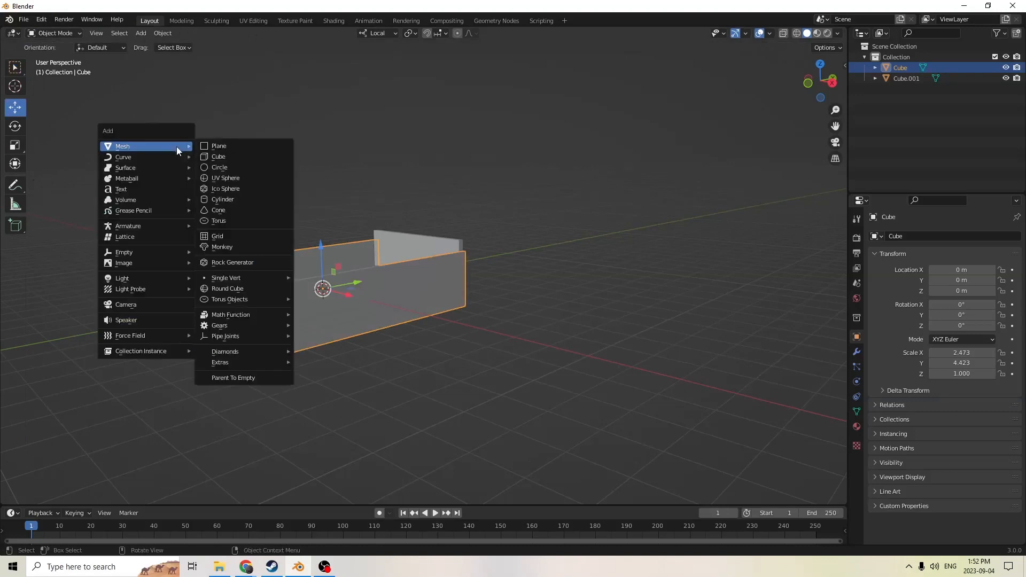
left_click(213, 200)
middle_click_drag(282, 227, 307, 236)
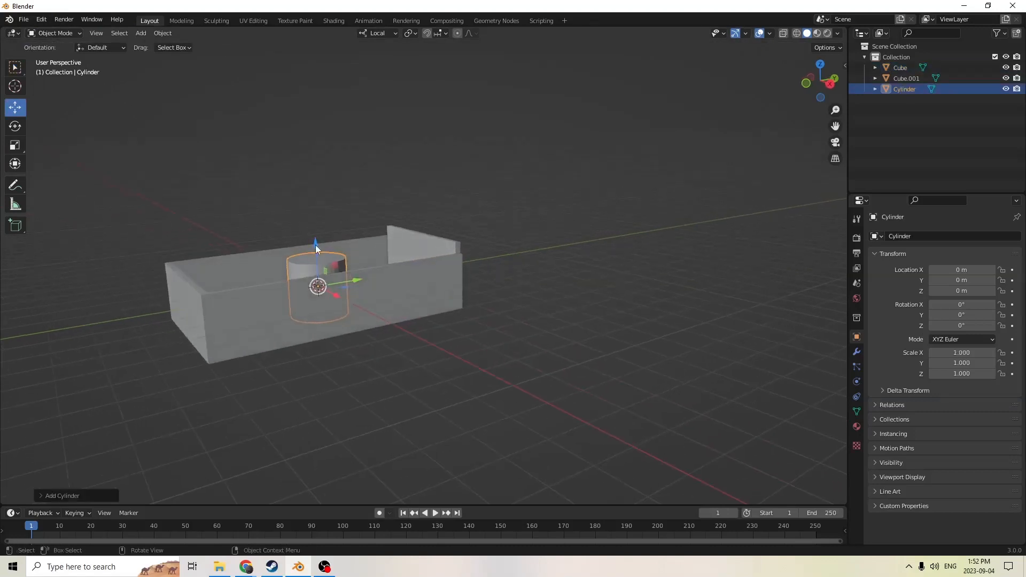
left_click_drag(316, 246, 317, 295)
middle_click_drag(322, 302, 368, 297)
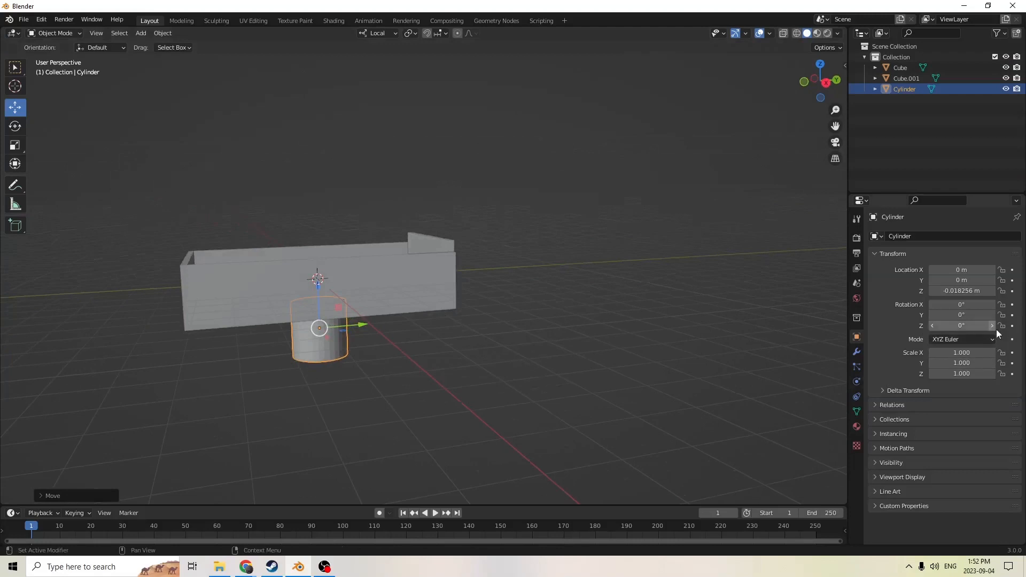
Set the cylinder's X rotation to 90° so it lies along the box's length
left_click(969, 305)
type("90")
key("Return")
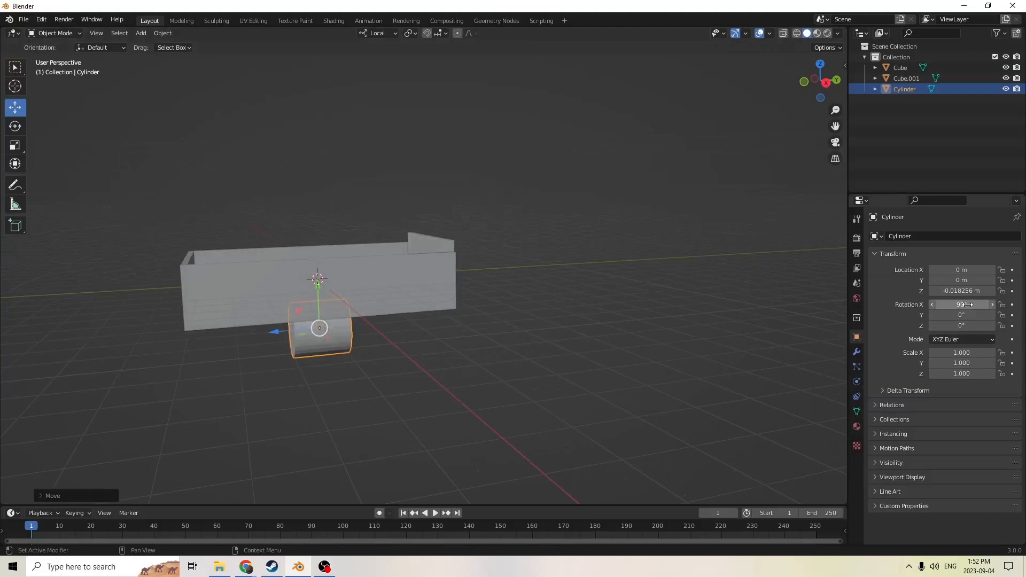
Stretch the cylinder along its local Z axis to a scale of about 6.975
middle_click_drag(470, 321, 428, 299)
left_click(15, 144)
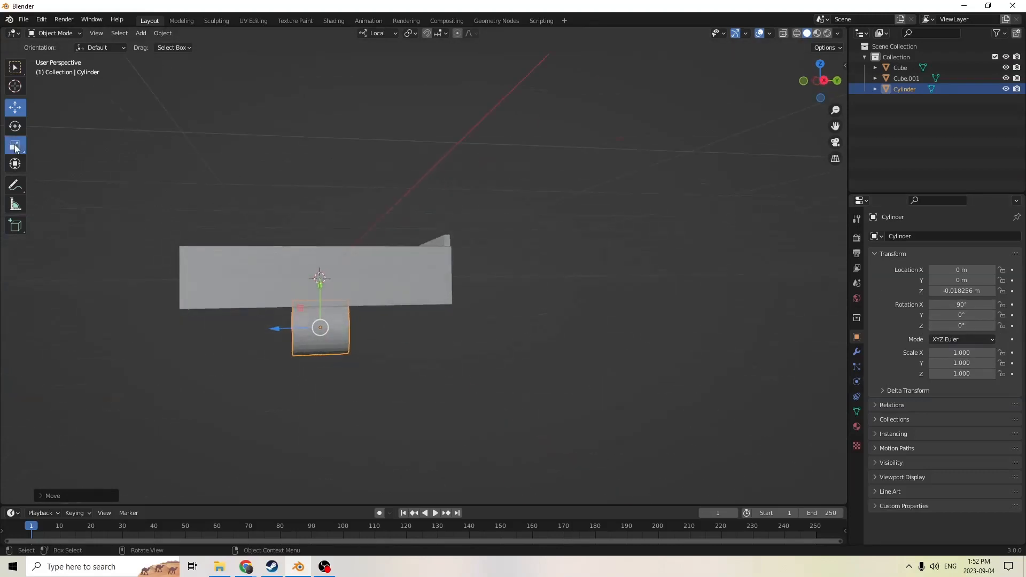
left_click_drag(281, 327, 113, 328)
right_click(113, 328)
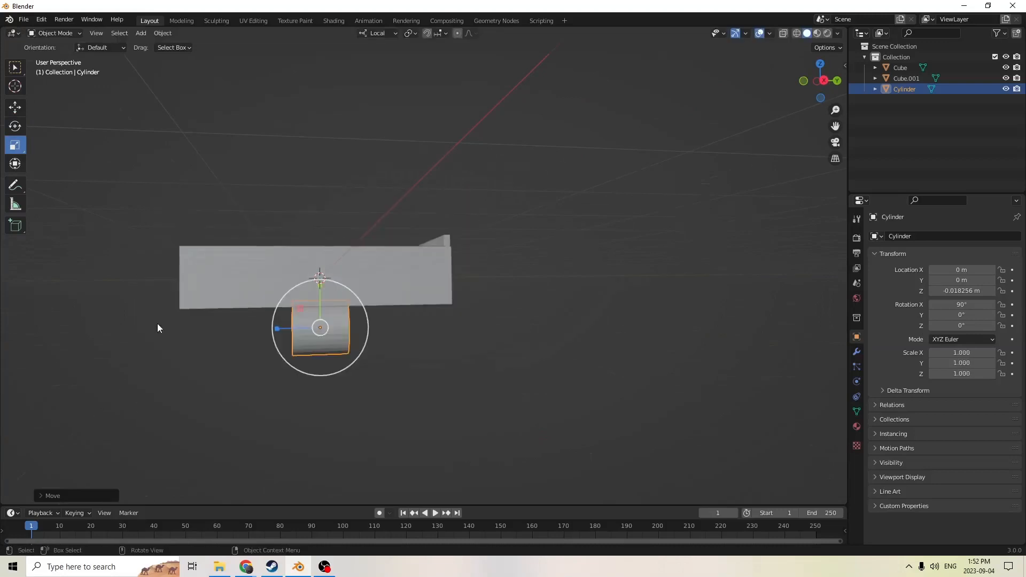
left_click_drag(276, 329, 840, 341)
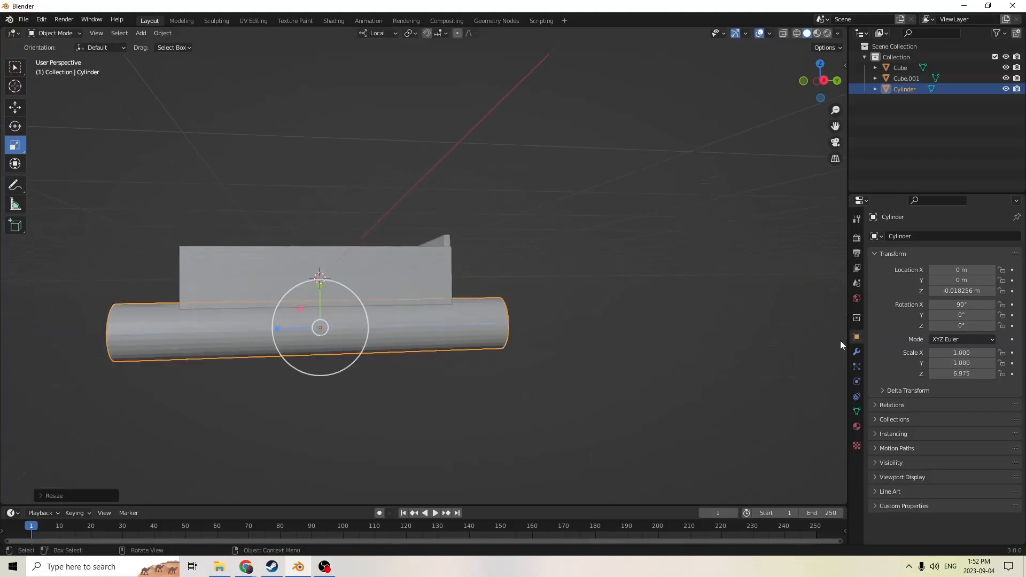
middle_click_drag(515, 300, 595, 314)
Scale the cylinder down uniformly to about 0.307 in X and Y and 2.144 in Z
key("s")
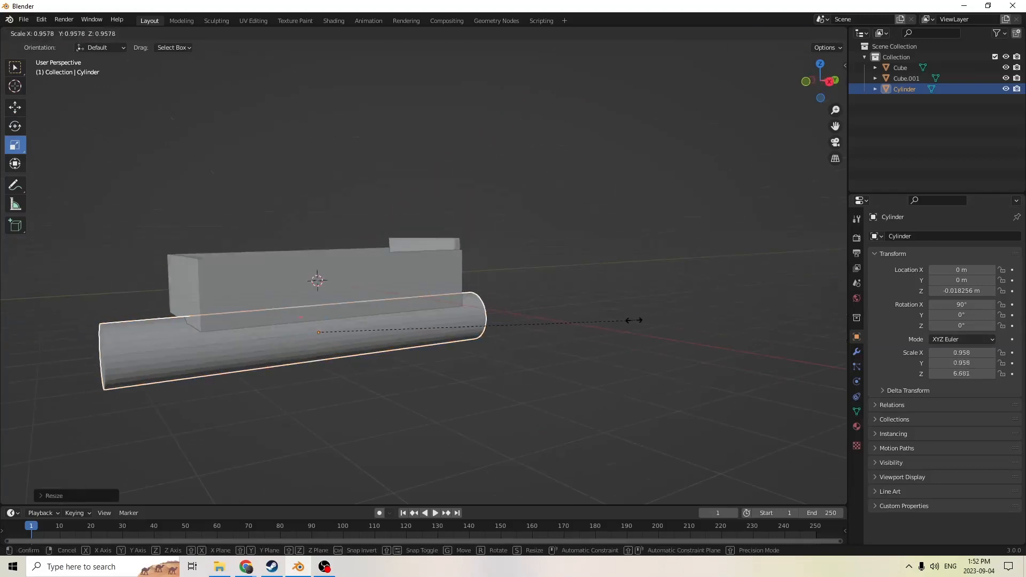
left_click(463, 311)
middle_click_drag(464, 311, 602, 318)
key("s")
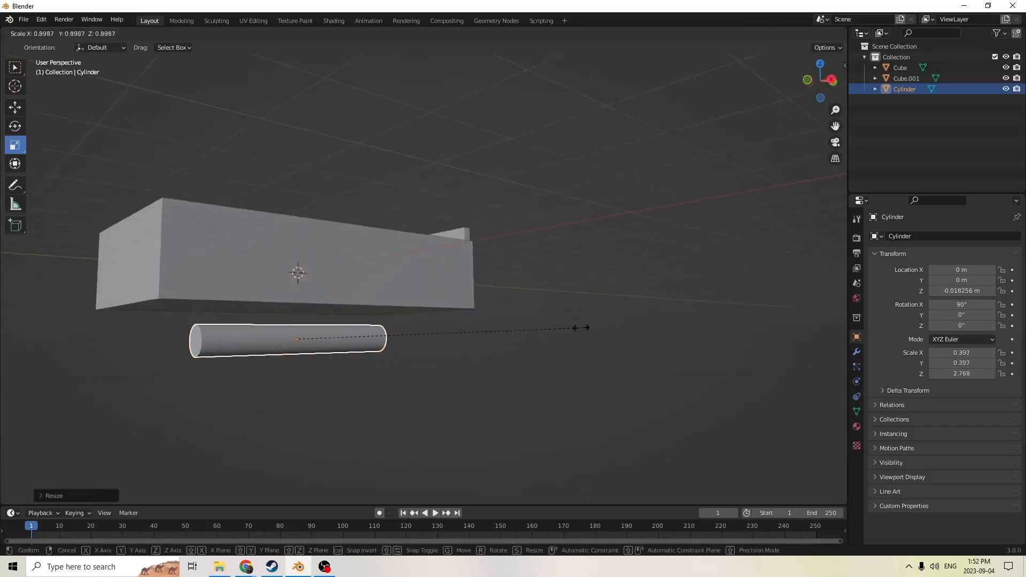
left_click(518, 328)
mouse_move(518, 328)
middle_mouse_down()
mouse_move(457, 327)
mouse_move(519, 317)
mouse_move(477, 323)
mouse_move(522, 293)
mouse_move(529, 304)
mouse_move(512, 316)
middle_mouse_up()
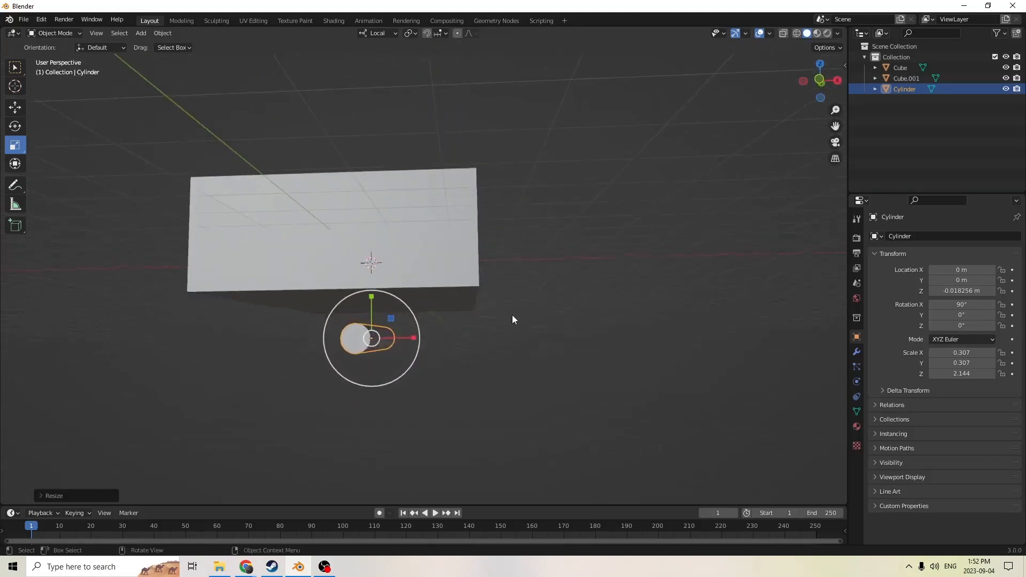
Delete the cylinder beneath the box and add a cube as a separate object
key("Delete")
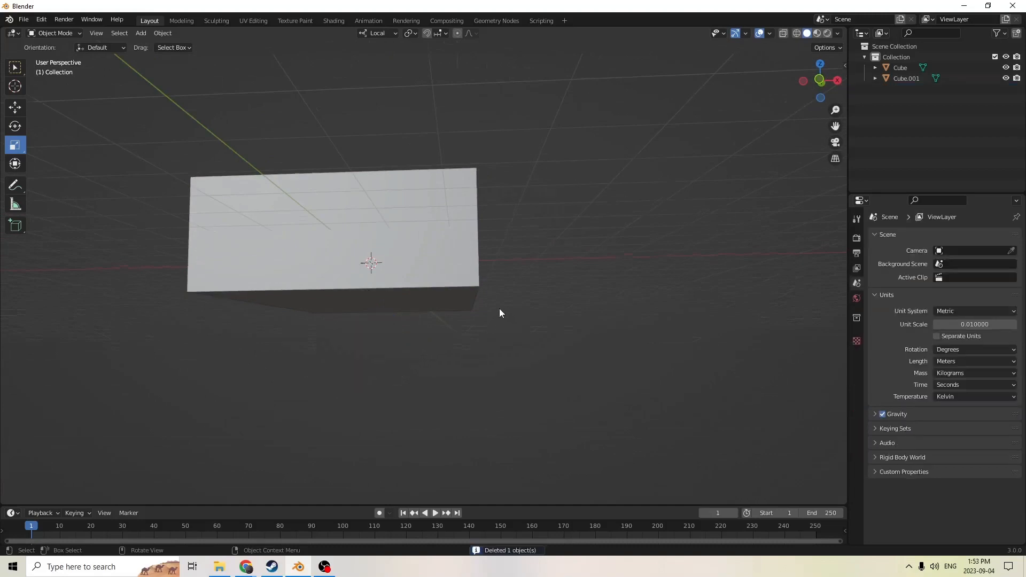
key("shift+a")
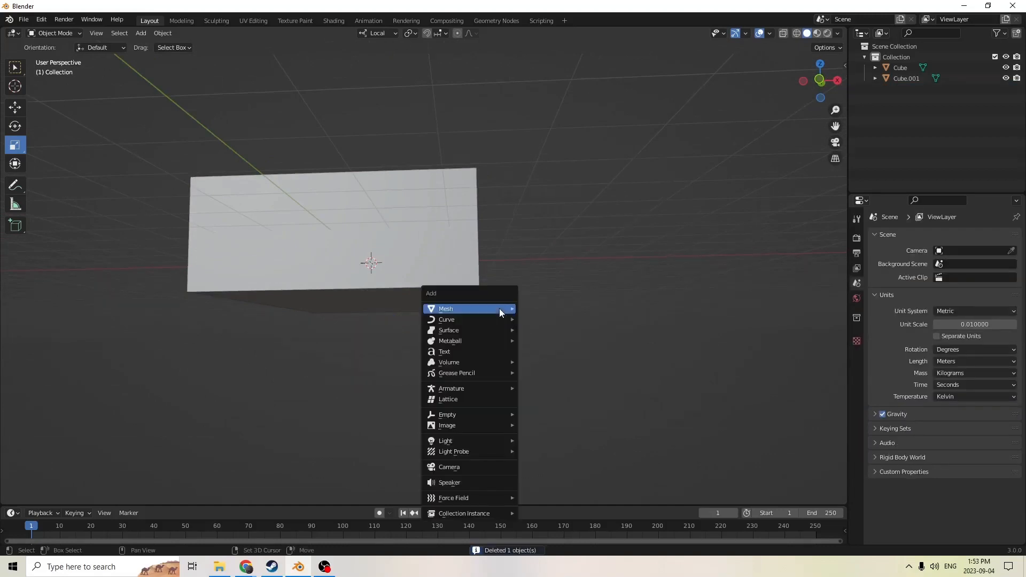
mouse_move(499, 309)
left_click(542, 87)
middle_click_drag(550, 88, 393, 203)
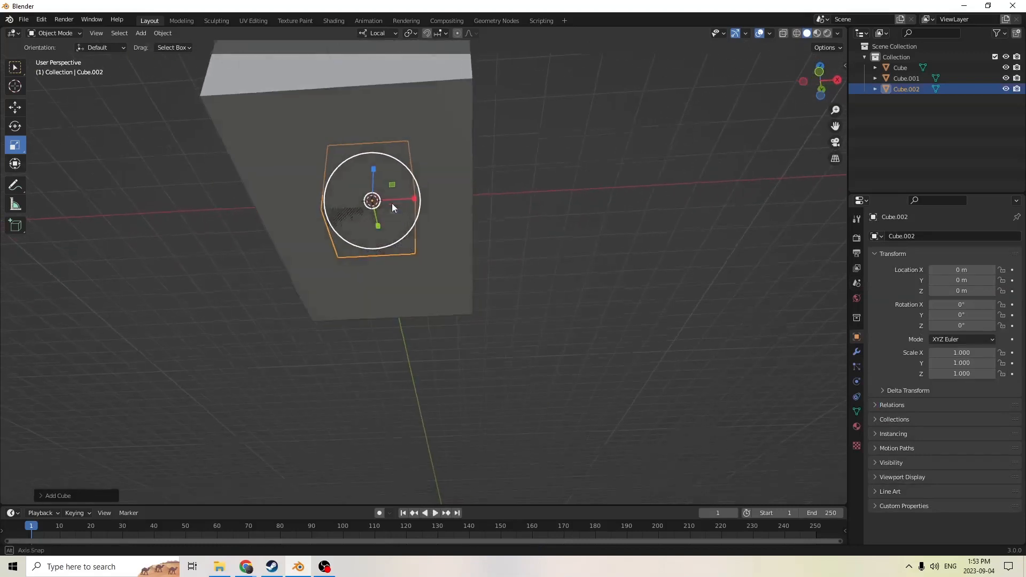
Stretch the new cube to a scale of about 2.444 in X and 4.189 in Y
left_click_drag(415, 199, 475, 208)
middle_click_drag(474, 208, 332, 229)
left_click_drag(364, 322, 495, 301)
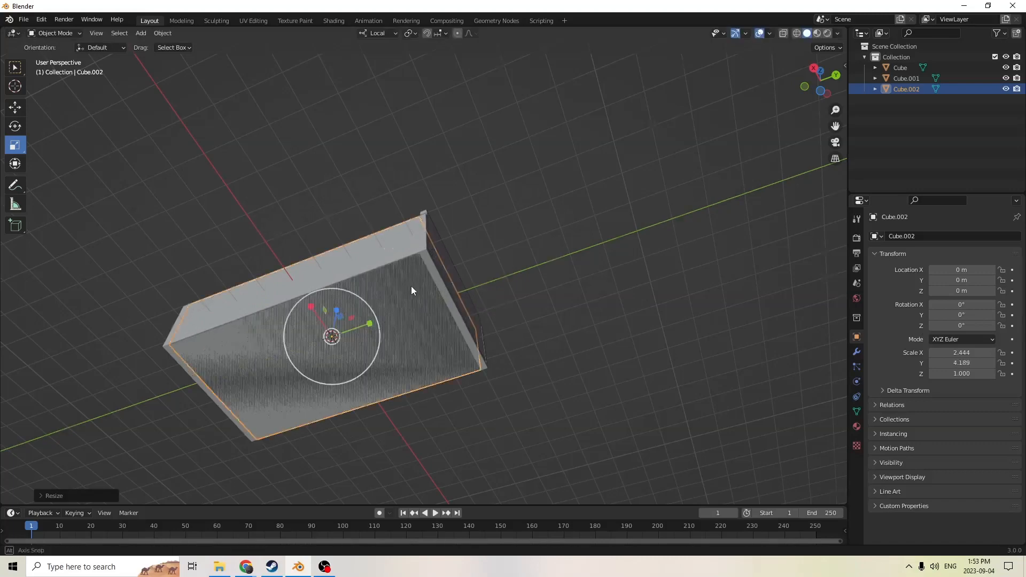
middle_click_drag(412, 288, 75, 164)
Lower the stretched cube along Z to about -0.0085 m and flatten its Z scale to about 0.344
left_click(15, 107)
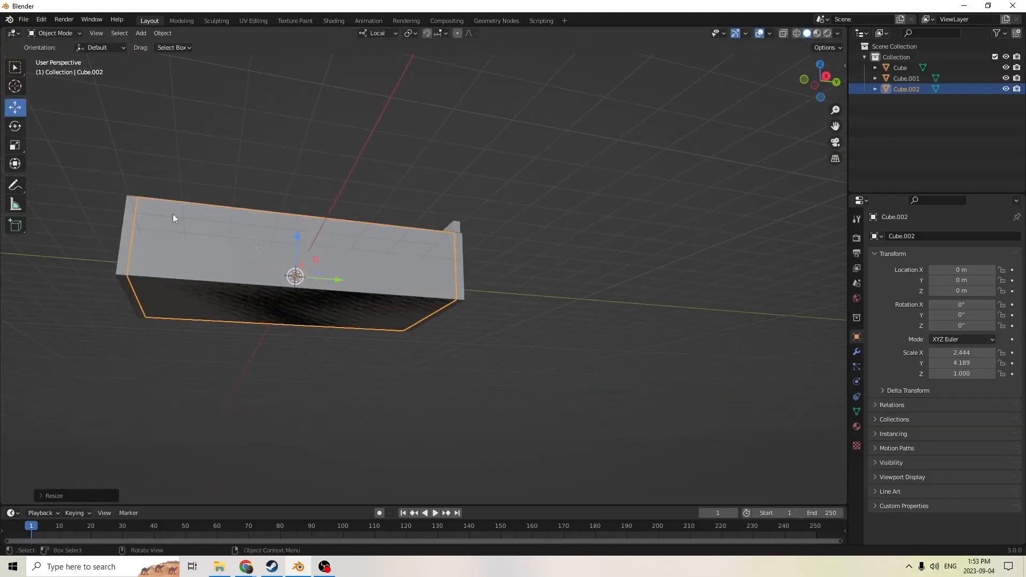
left_click_drag(295, 233, 300, 262)
middle_click_drag(305, 262, 329, 290)
left_click(15, 144)
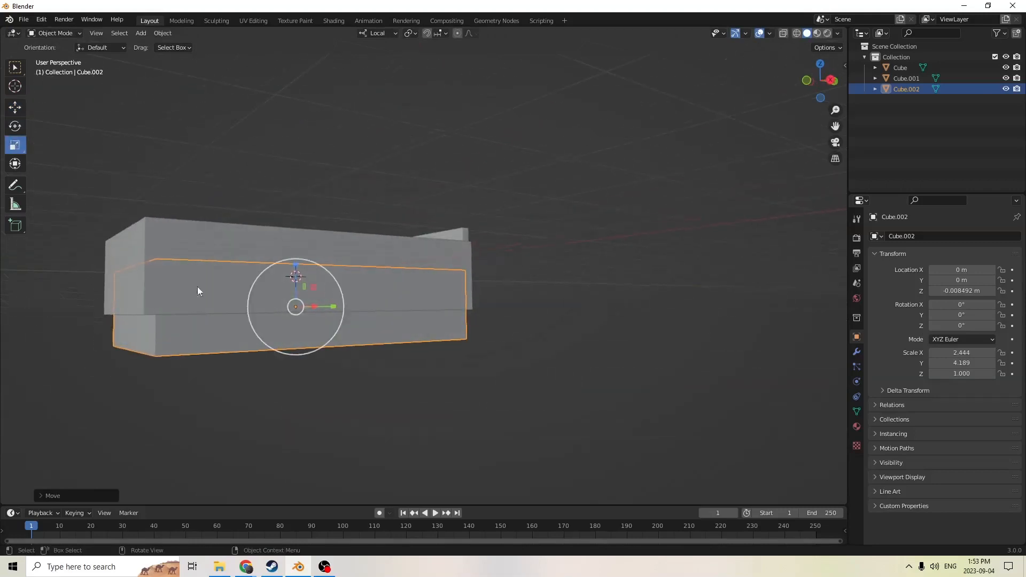
left_click_drag(296, 277, 295, 292)
middle_click_drag(295, 292, 290, 289)
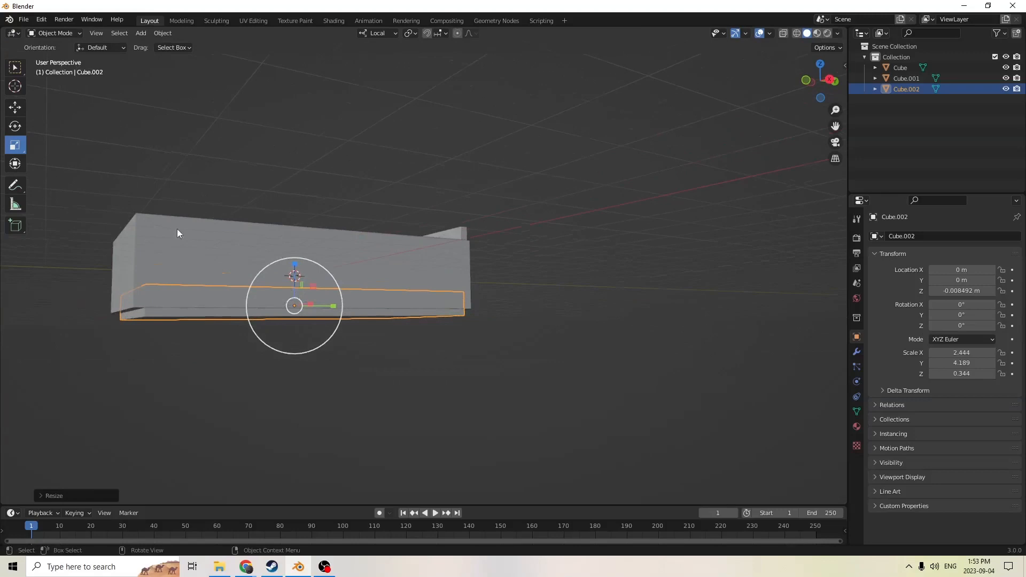
Lower the slab to about -0.0129 m in Z and scale it down uniformly to about 2.342 in X, 4.014 in Y and 0.330 in Z
left_click(14, 109)
left_click_drag(295, 264, 295, 266)
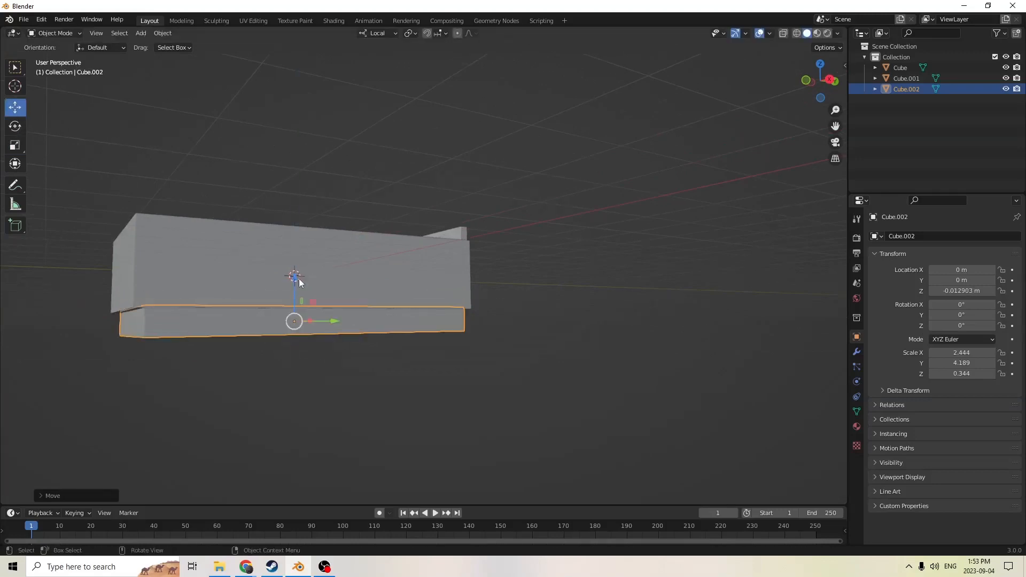
middle_click_drag(296, 265, 396, 265)
key("s")
left_click(582, 287)
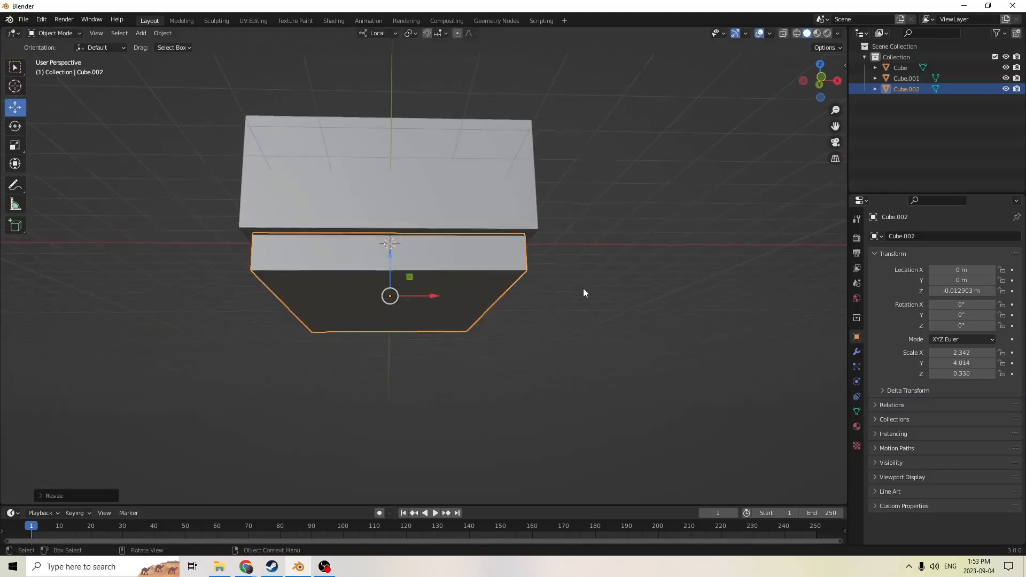
middle_click_drag(583, 287, 195, 218)
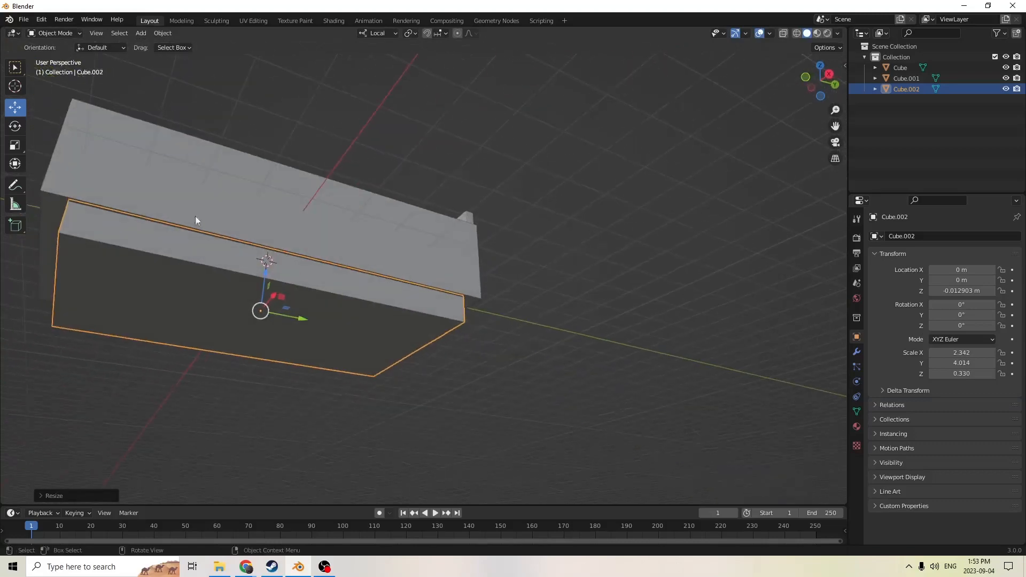
Lengthen the slab to a Y scale of about 4.393 and thin it to a Z scale of about 0.166
left_click(9, 148)
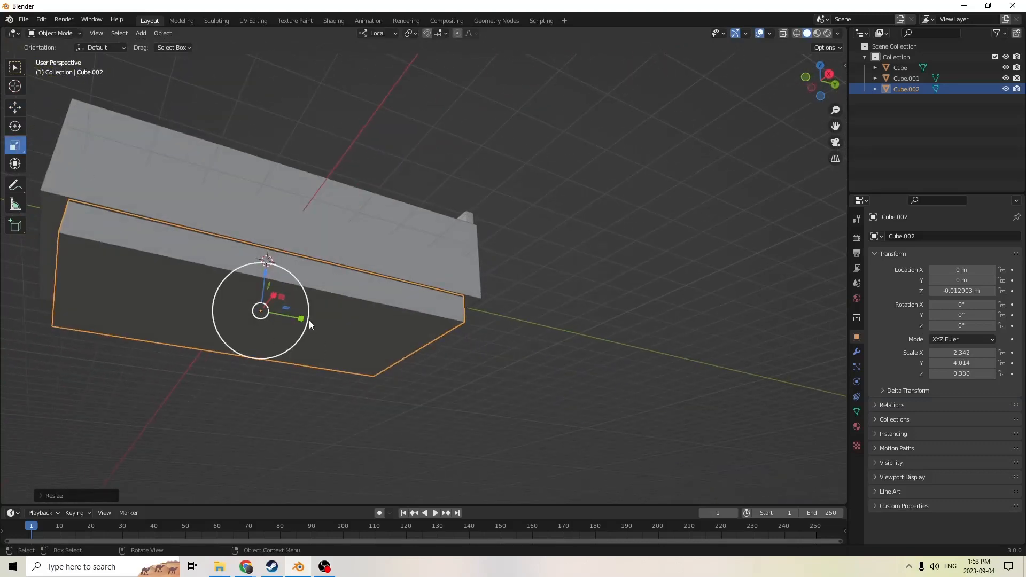
left_click_drag(302, 317, 308, 321)
middle_click_drag(307, 321, 288, 348)
left_click_drag(270, 292, 270, 314)
middle_click_drag(270, 313, 431, 219)
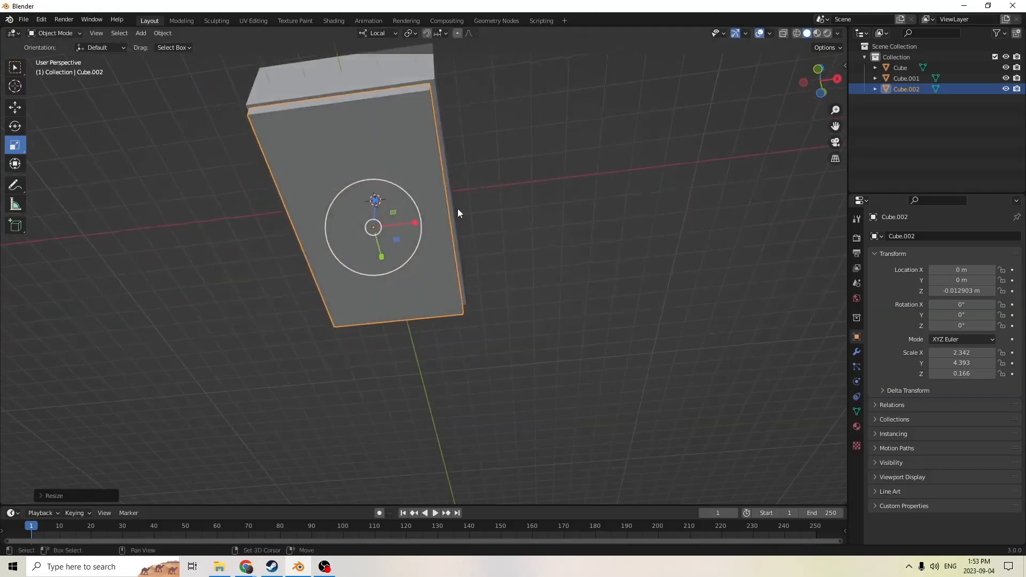
Duplicate the slab in place and thicken the copy to a Z scale of about 0.444
key("shift+d")
right_click(550, 179)
middle_click_drag(550, 178, 347, 299)
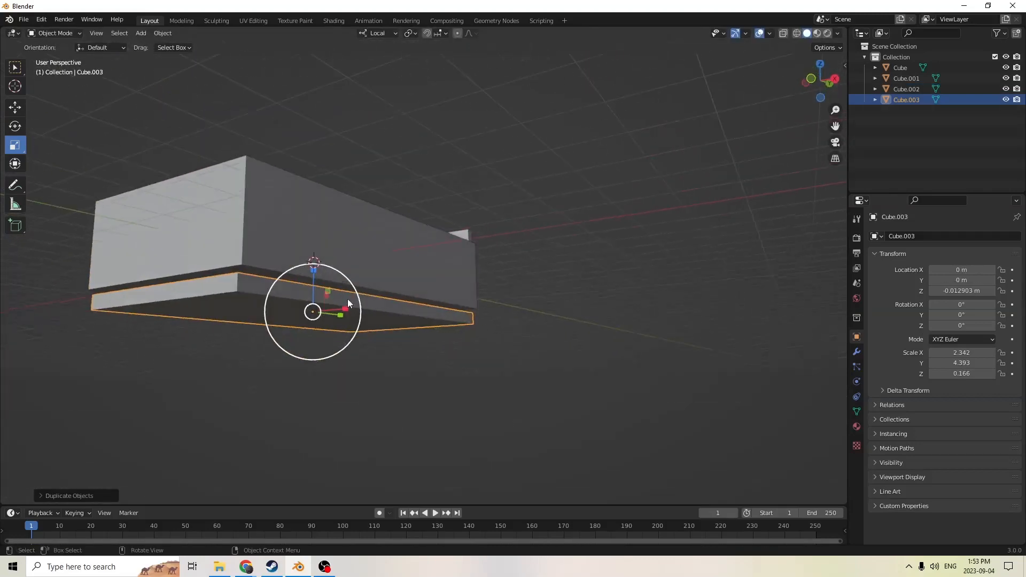
left_click_drag(316, 271, 310, 203)
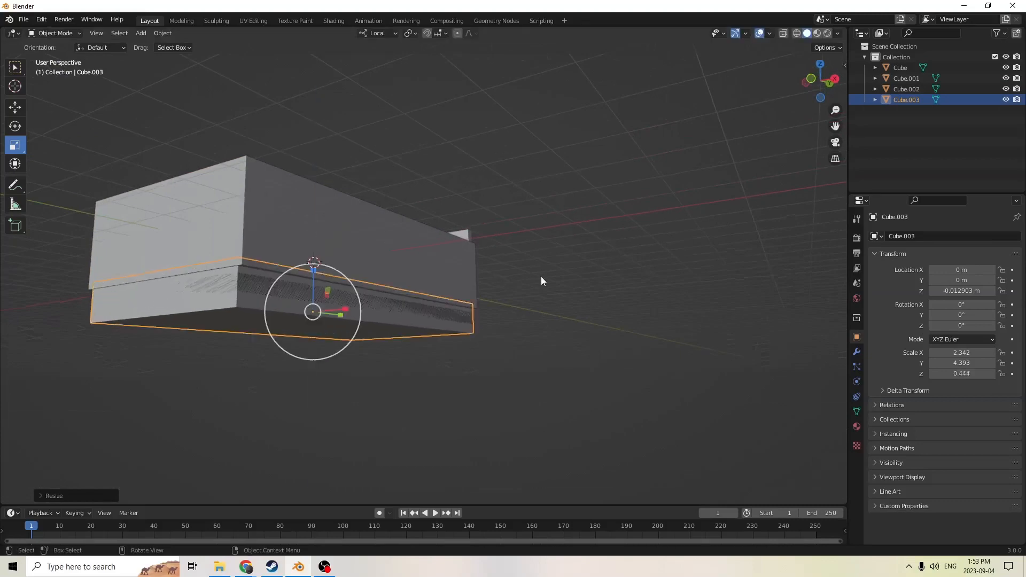
middle_click_drag(541, 277, 566, 242)
Scale the copy down uniformly to about 2.190 in X and 0.415 in Z, and shorten its Y scale to about 3.983
key("s")
left_click(597, 211)
middle_click_drag(598, 211, 614, 161)
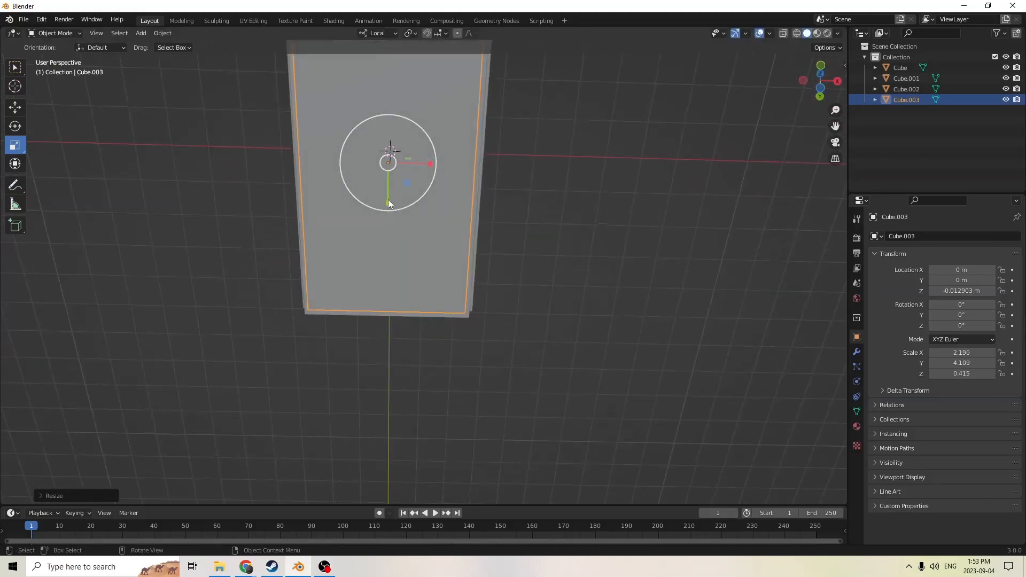
left_click_drag(388, 202, 388, 199)
middle_click_drag(389, 201, 552, 96)
Adjust the copy's Y scale to about 4.094 and its X scale to about 2.061 to even the margin inside the slab
left_click_drag(835, 127, 875, 320)
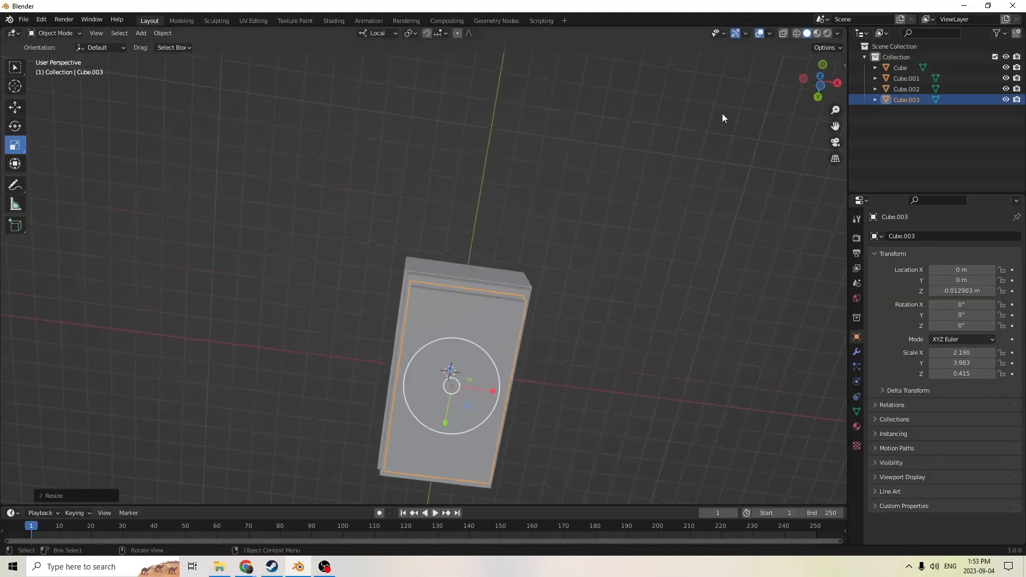
scroll(717, 113, "up", 1)
middle_click_drag(674, 102, 588, 193)
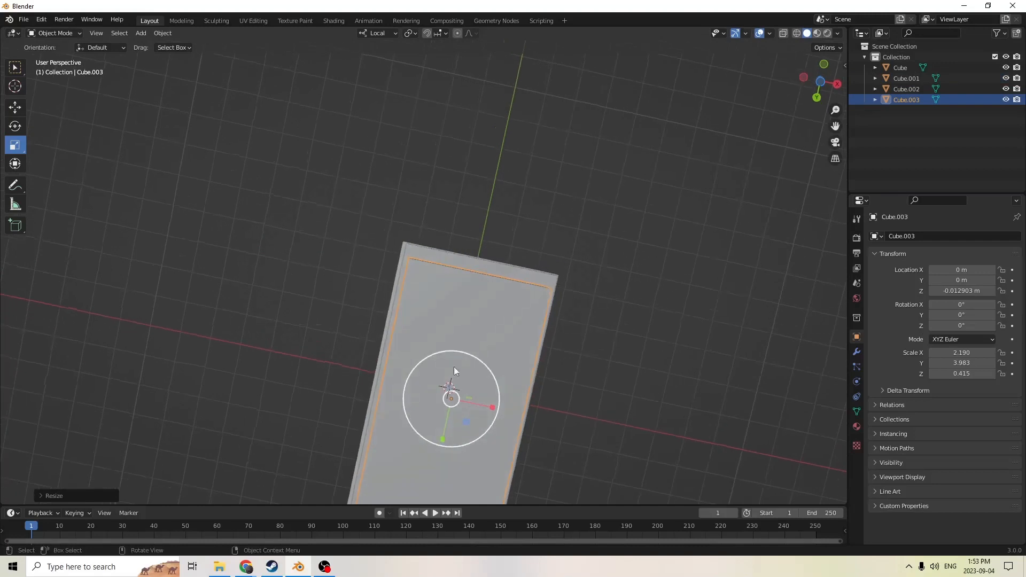
left_click_drag(444, 439, 441, 434)
right_click(442, 434)
left_click_drag(441, 439, 442, 441)
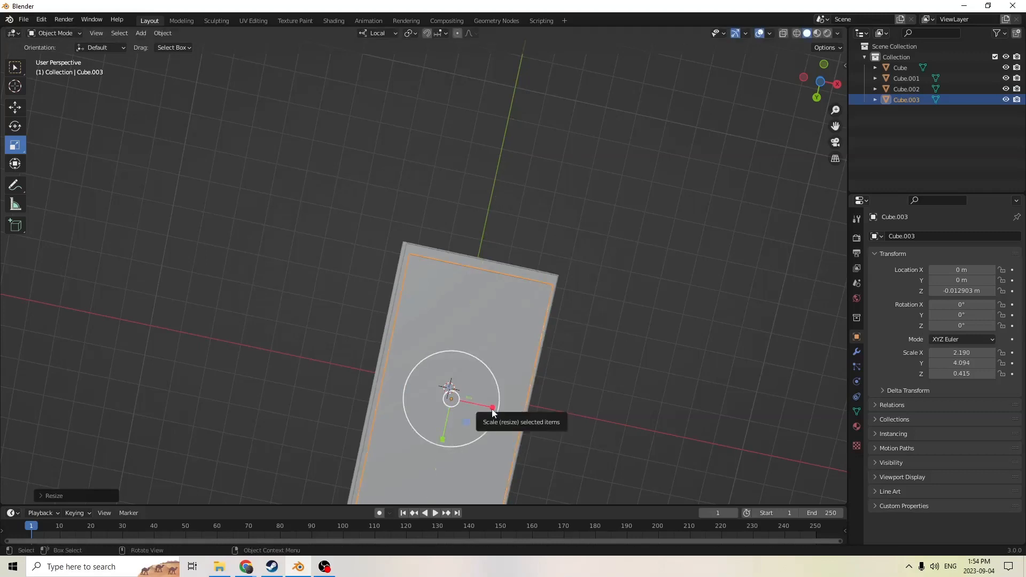
left_click_drag(492, 411, 488, 408)
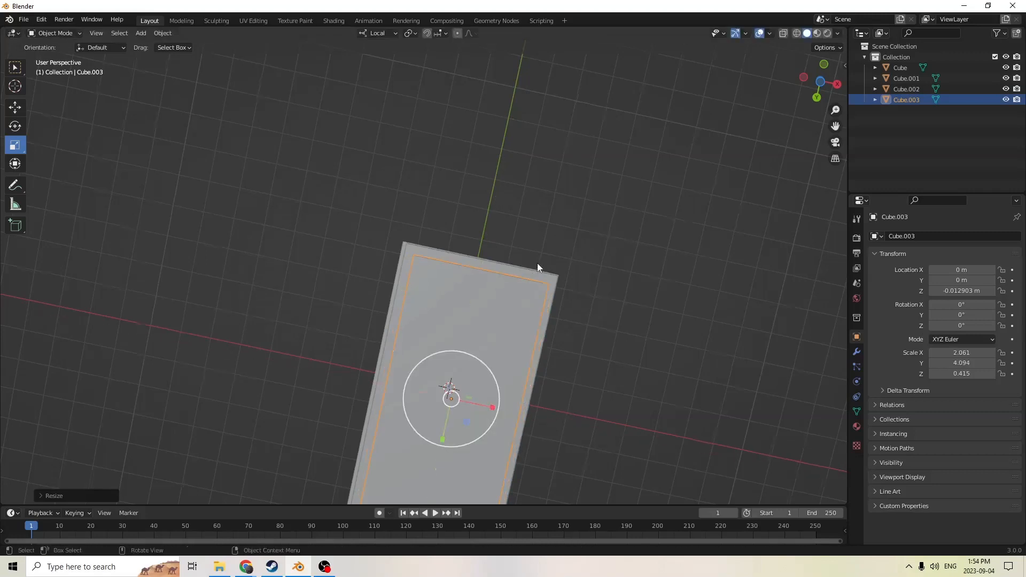
Cut the inner copy out of the slab under the box with an Auto Boolean Difference
middle_click_drag(538, 263, 415, 377)
left_click(415, 376, "shift")
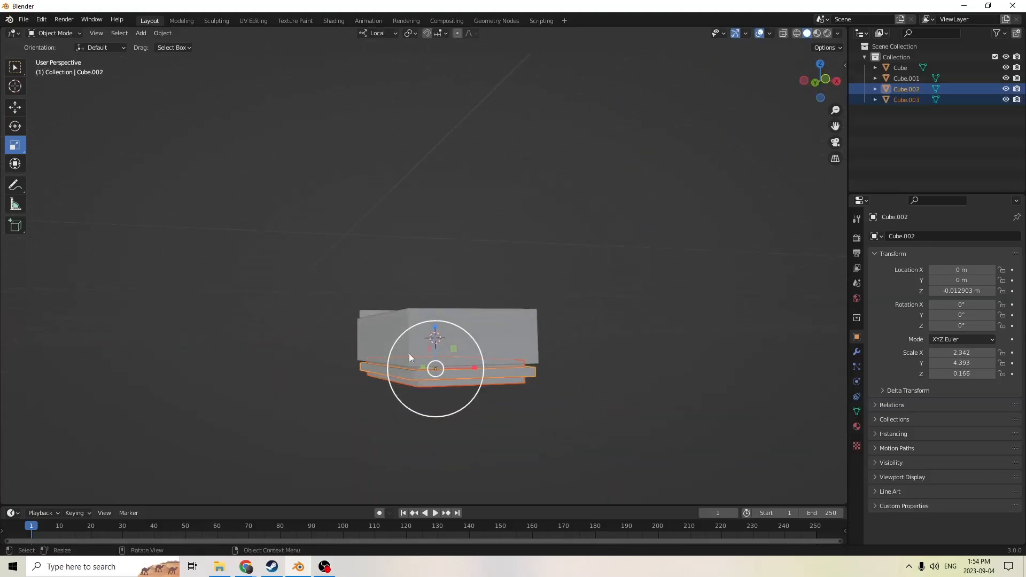
left_click(162, 33)
mouse_move(172, 390)
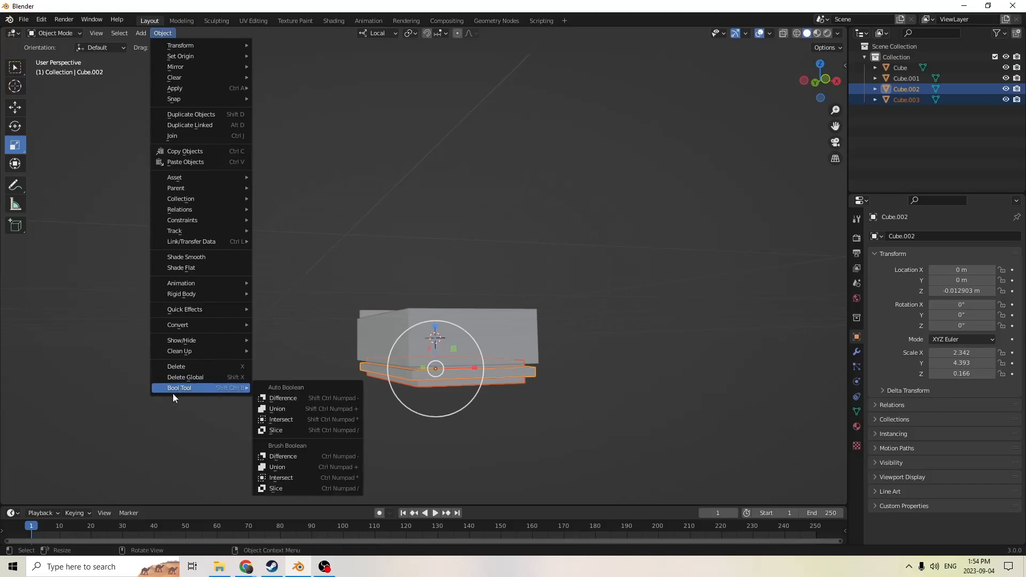
left_click(295, 401)
middle_click_drag(300, 386, 611, 312)
Scale the frame down uniformly to about 2.221 in X, 4.167 in Y and 0.157 in Z, and raise it to about -0.0117 m in Z
scroll(611, 312, "up", 1)
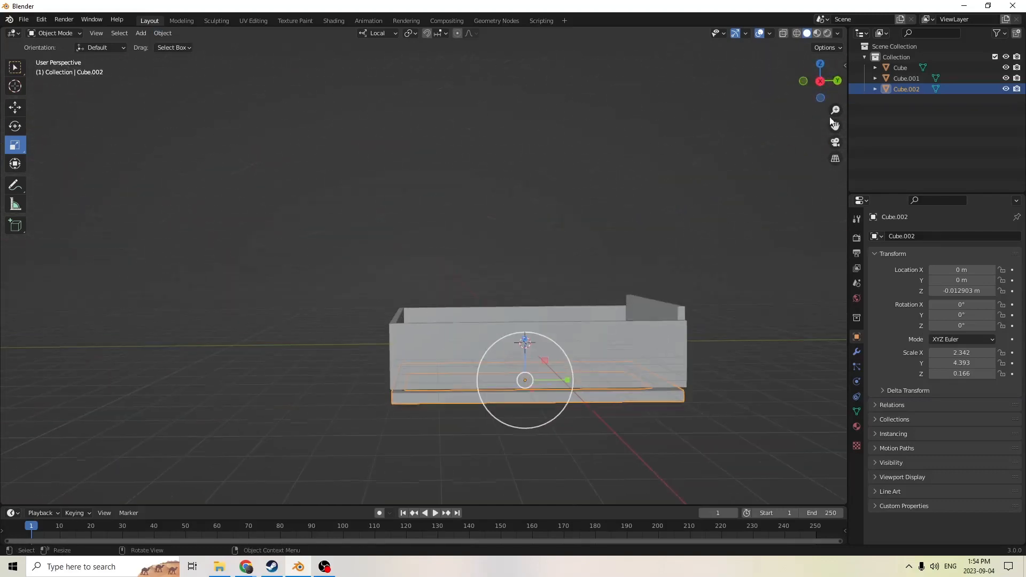
middle_click_drag(832, 120, 600, 209)
key("s")
left_click(790, 233)
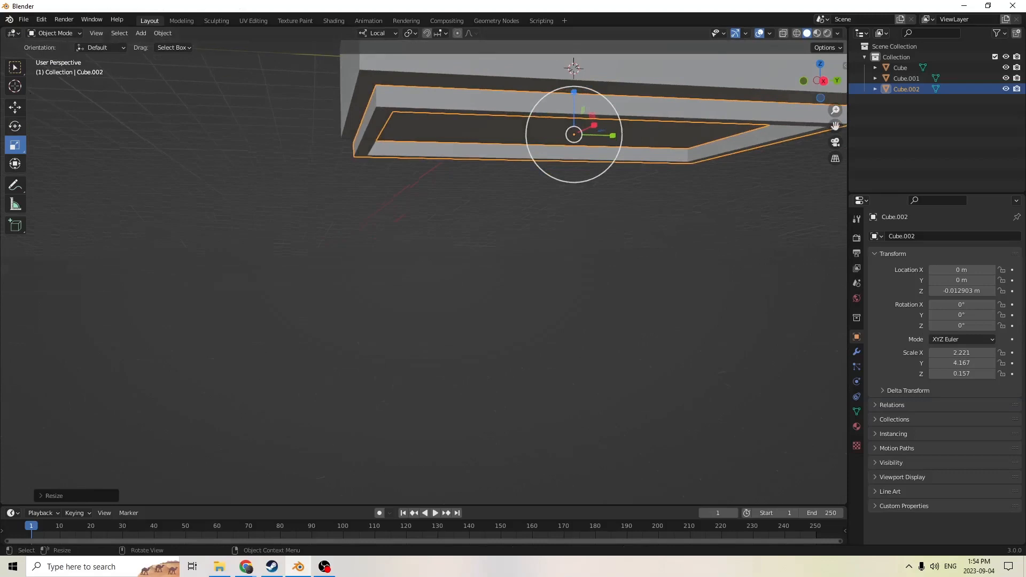
left_click(15, 107)
middle_click_drag(375, 134, 403, 157)
left_click_drag(583, 100, 581, 87)
middle_click_drag(581, 88, 657, 127)
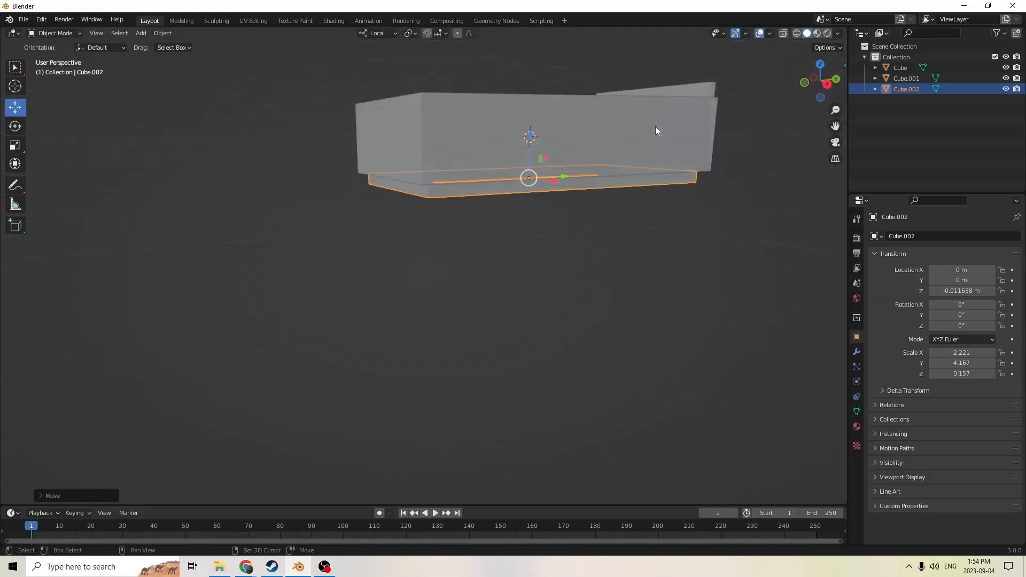
Add another cube as a separate object and lower it along Z to about -0.0150 m
key("shift+a")
mouse_move(656, 126)
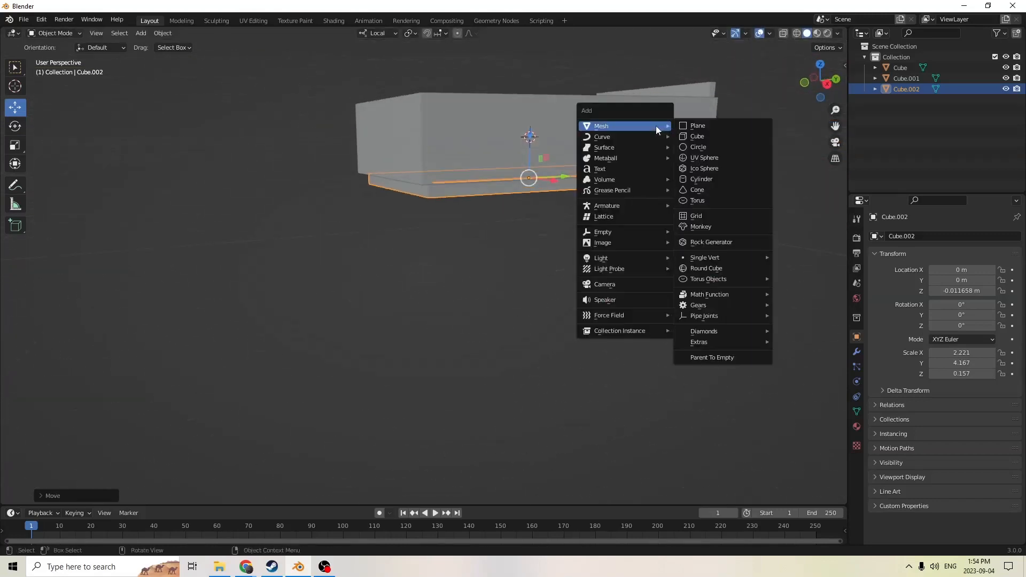
left_click(693, 137)
middle_click_drag(693, 137, 607, 133)
left_click_drag(535, 96, 529, 152)
middle_click_drag(528, 152, 503, 148)
Scale the small cube under the frame down uniformly to about 0.226
key("s")
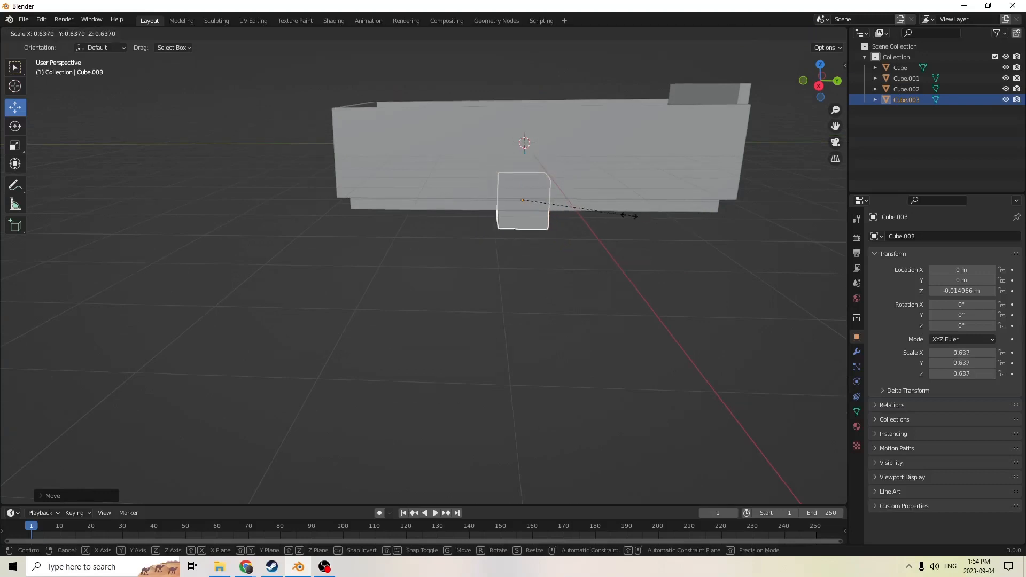
left_click(573, 200)
middle_click_drag(573, 201, 591, 182)
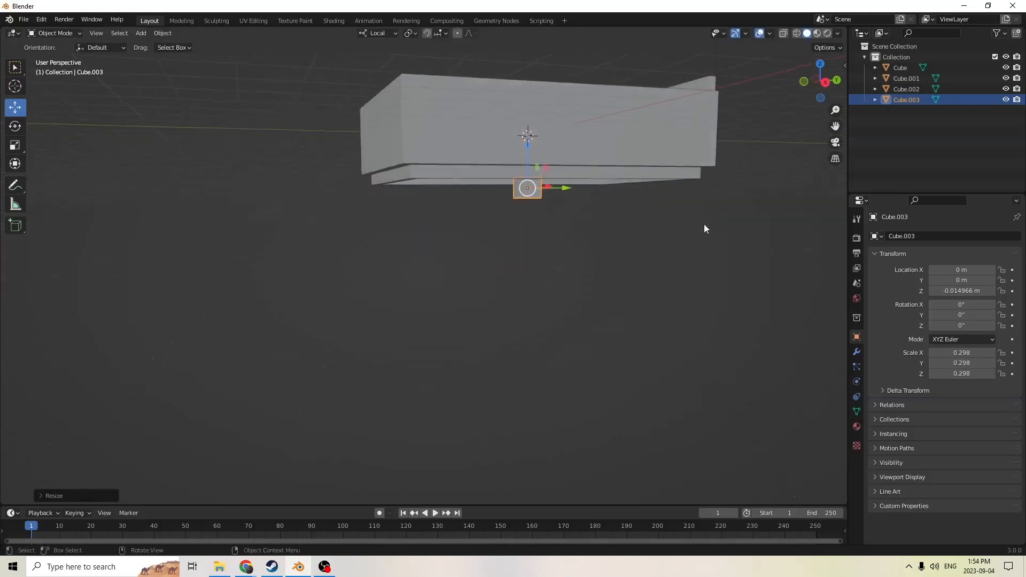
key("s")
left_click(656, 206)
middle_click_drag(656, 206, 641, 203)
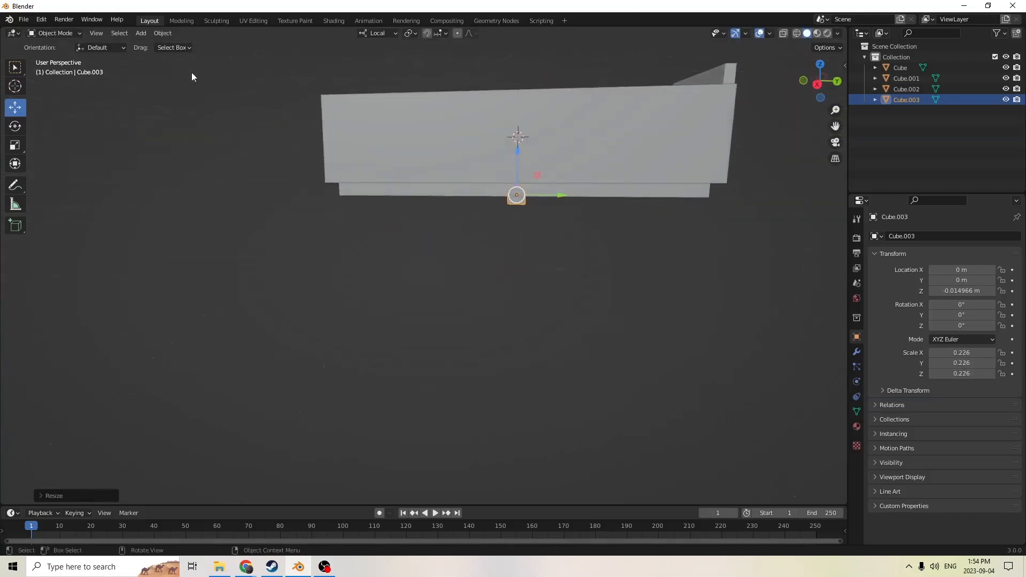
Stretch the small cube into a bar with a Y scale of about 6.405 and shift it along Y to about -0.0179 m
left_click(15, 145)
left_click_drag(559, 196, 692, 197)
middle_click_drag(692, 197, 690, 167)
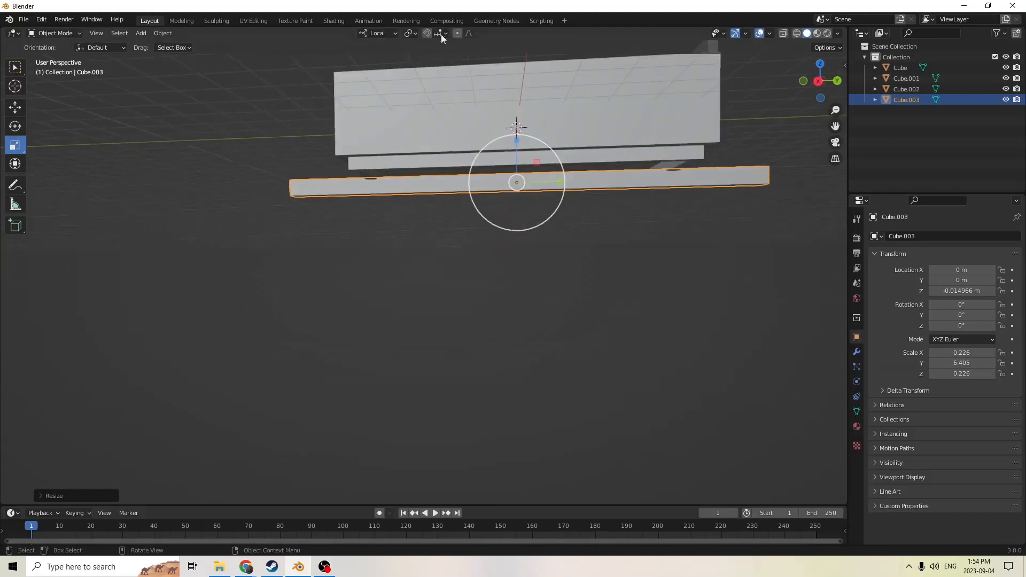
left_click(15, 107)
left_click_drag(562, 183, 494, 167)
middle_click_drag(495, 167, 524, 185)
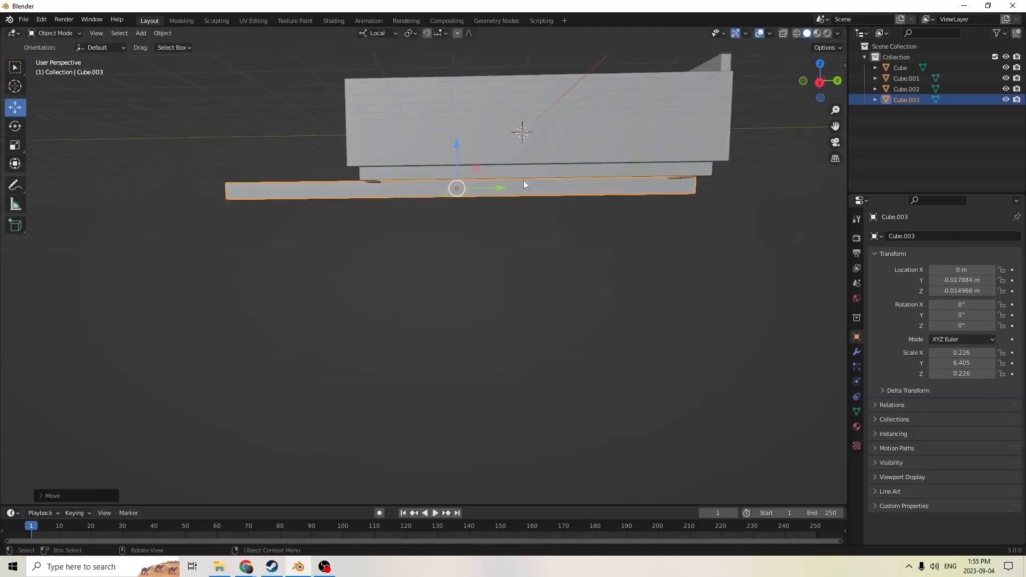
Scale the bar down uniformly to about 0.199 in X and Z and 5.651 in Y
key("s")
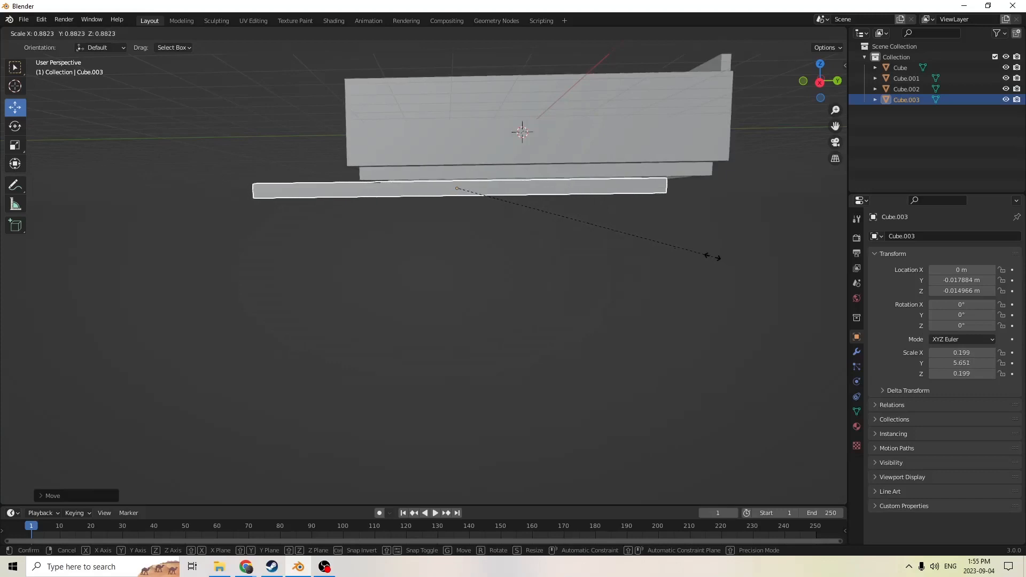
left_click(715, 257)
middle_click_drag(715, 256, 658, 203)
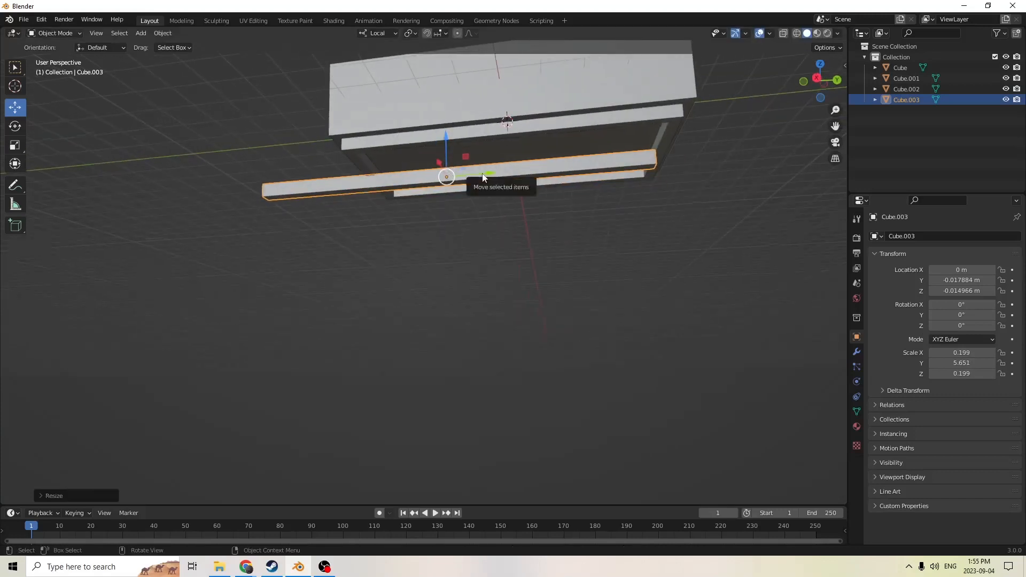
Position the bar within the frame at about -0.0151 m in Y and -0.0123 m in Z
left_click_drag(484, 174, 494, 172)
mouse_move(494, 172)
middle_mouse_down()
mouse_move(514, 191)
mouse_move(511, 174)
middle_mouse_up()
left_click_drag(482, 145, 485, 144)
middle_click_drag(485, 145, 521, 158)
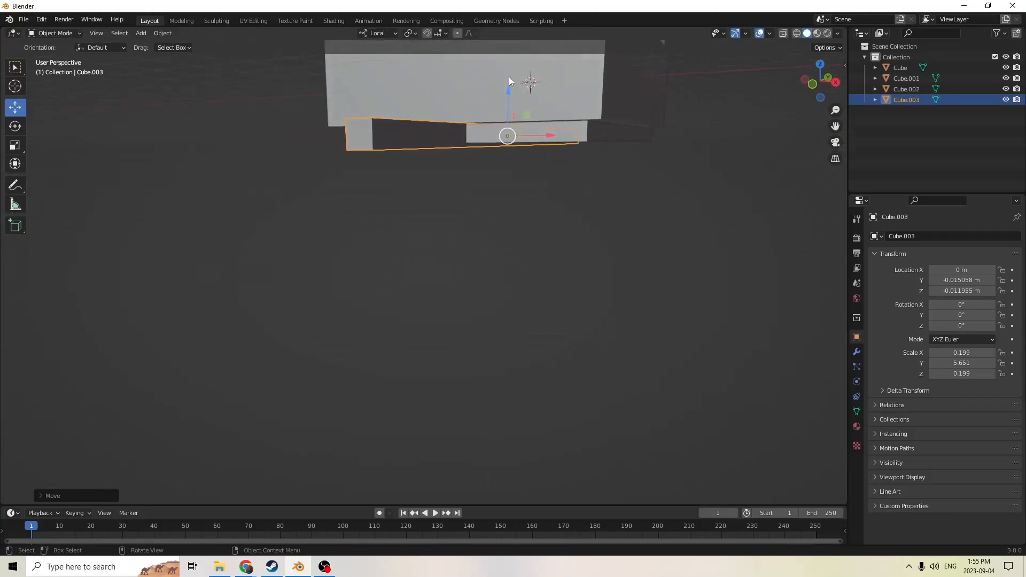
left_click_drag(509, 88, 509, 92)
middle_click_drag(509, 92, 374, 117)
Shrink the bar slightly and uniformly to about 0.196 in X and Z and 5.555 in Y
key("s")
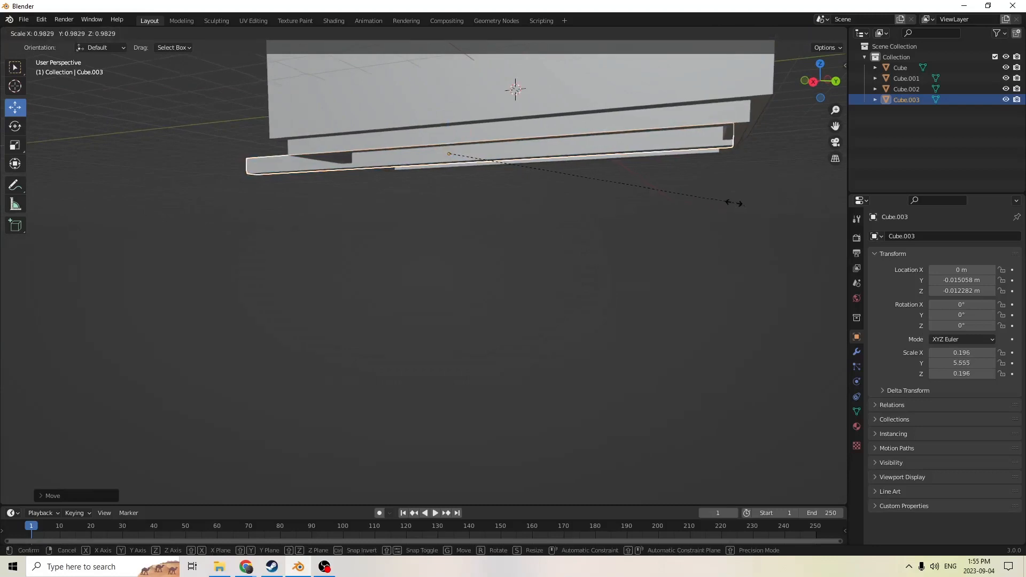
left_click(737, 205)
middle_click_drag(741, 209, 569, 203)
Add a cylinder mesh and set its Y rotation to 90°
key("shift+a")
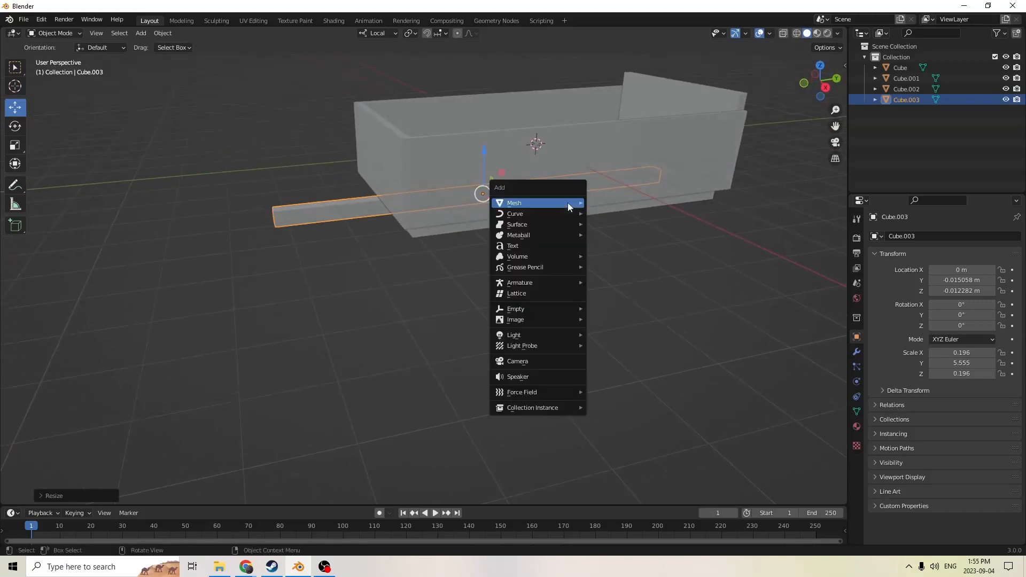
mouse_move(568, 203)
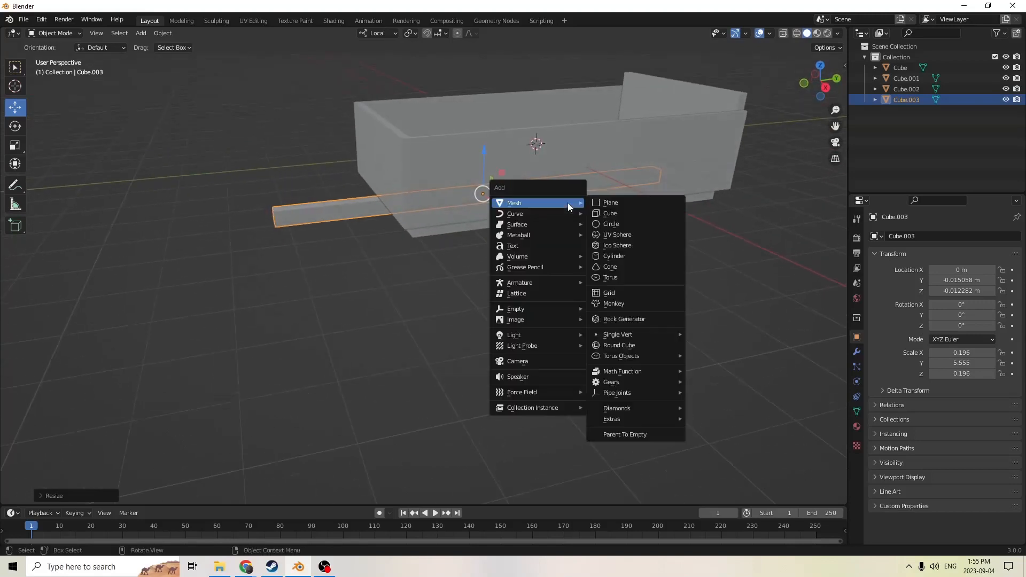
left_click(604, 257)
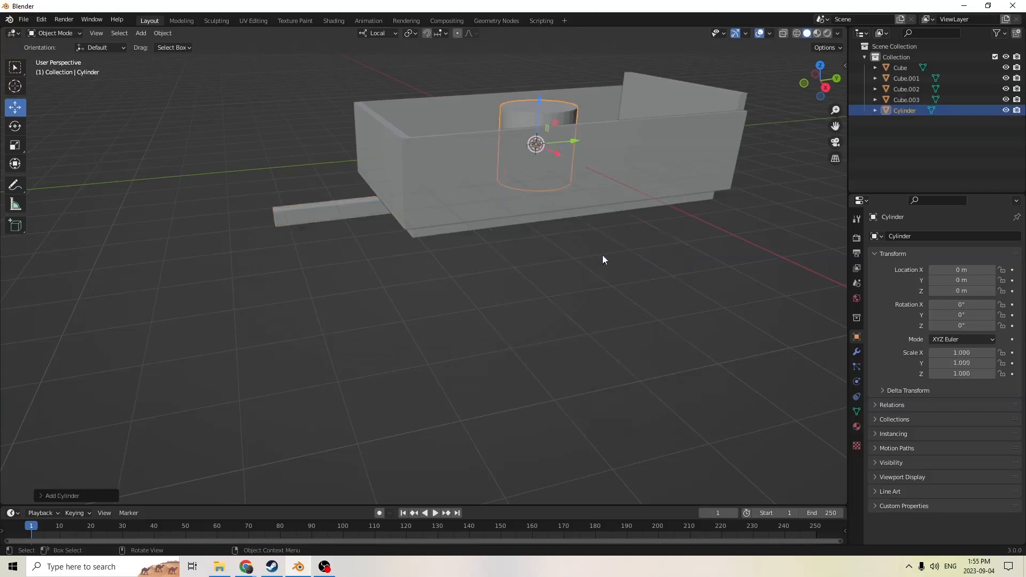
middle_click_drag(602, 257, 570, 236)
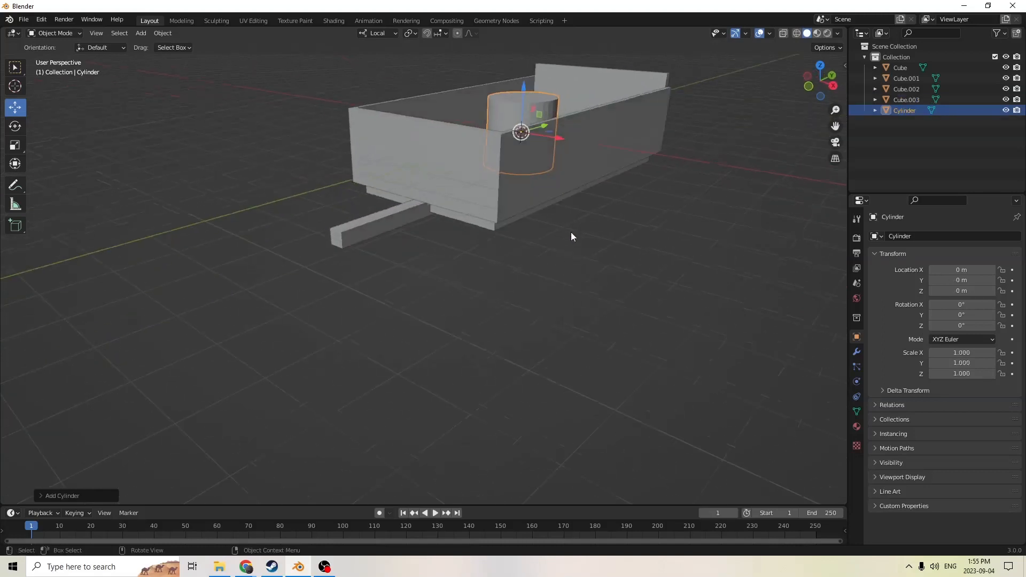
left_click(969, 315)
type("90")
key("Return")
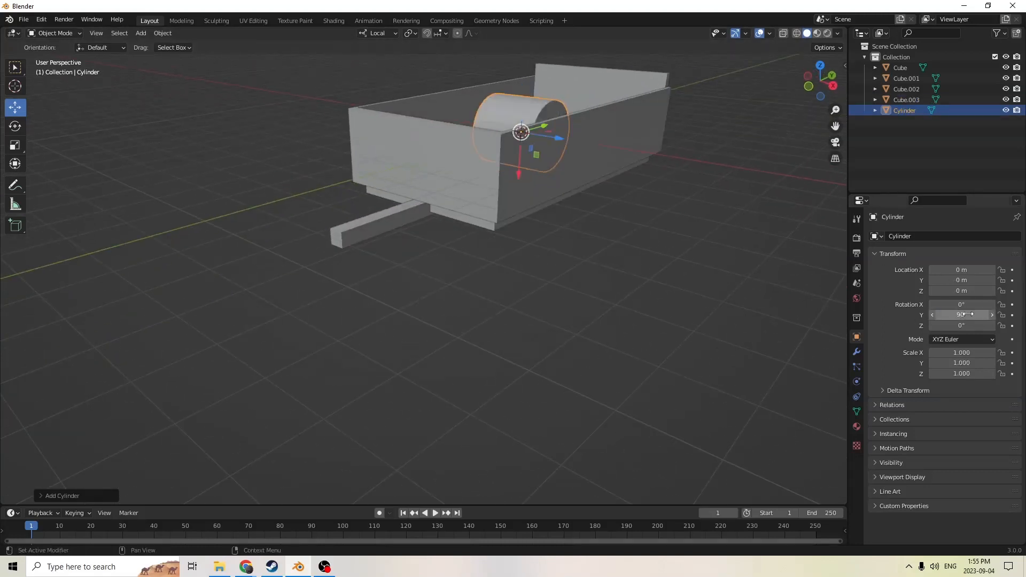
Lower the cylinder beneath the box frame to about -0.0241 m in Z
middle_click_drag(585, 150, 529, 177)
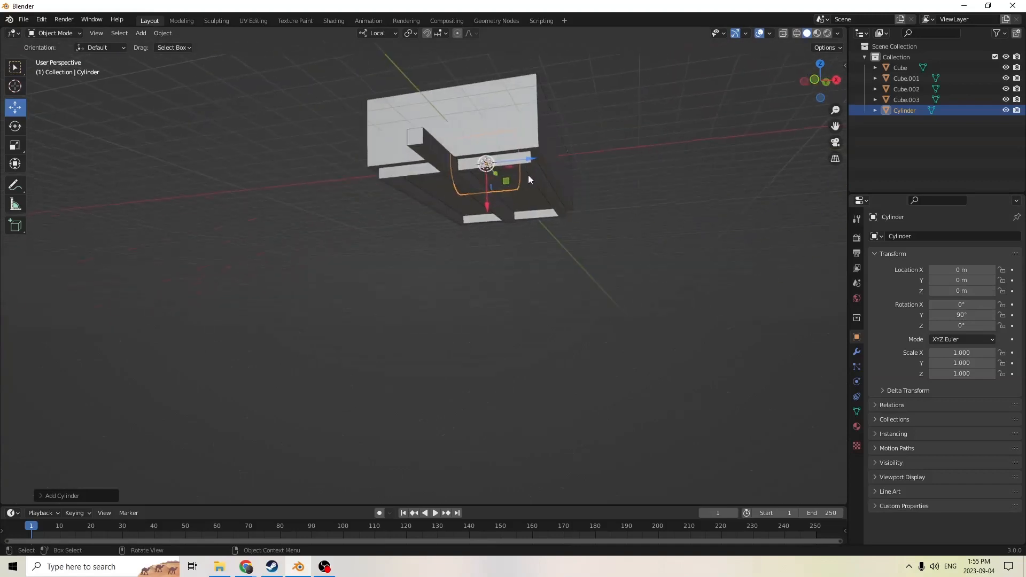
left_click_drag(486, 206, 515, 250)
mouse_move(515, 250)
middle_mouse_down()
mouse_move(515, 261)
mouse_move(514, 247)
middle_mouse_up()
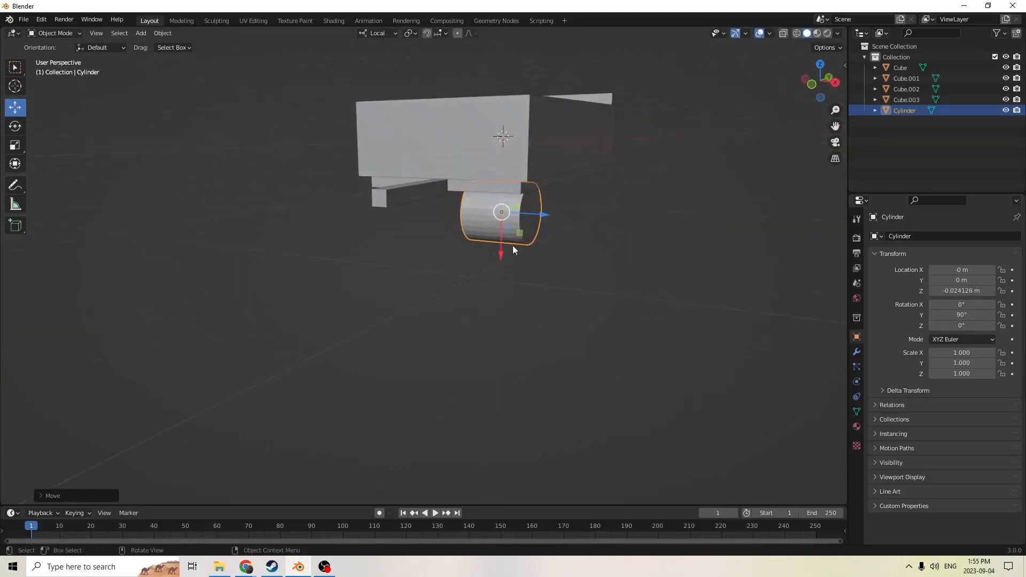
Duplicate the cylinder in place and flatten the copy along its local Z axis into a thin disc
key("shift+d")
right_click(613, 202)
middle_click_drag(614, 201, 369, 143)
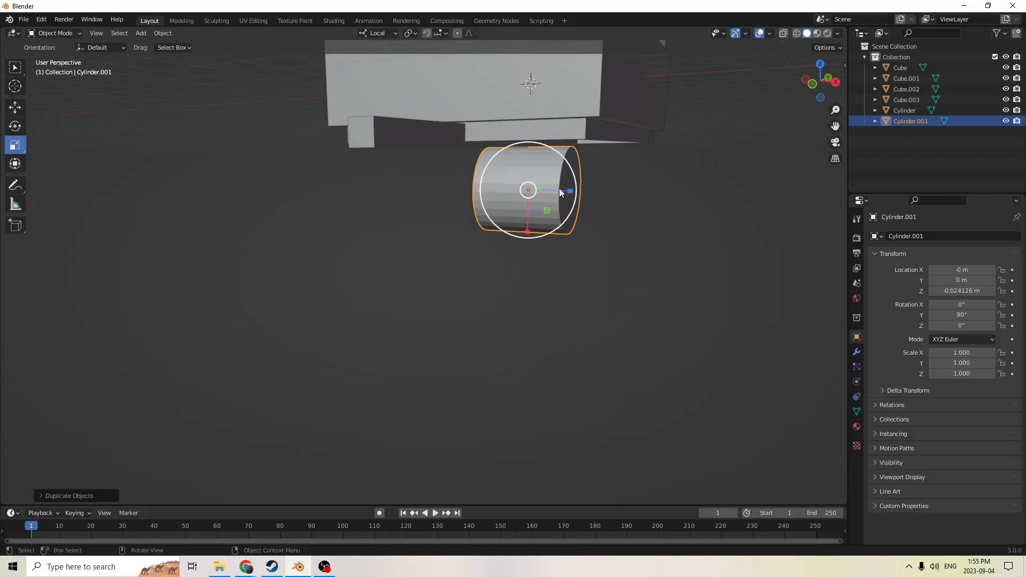
left_click_drag(570, 194, 531, 191)
middle_click_drag(530, 191, 608, 166)
Move the original full-width cylinder out beside the box to about 0.0406 m in X
left_click(585, 196)
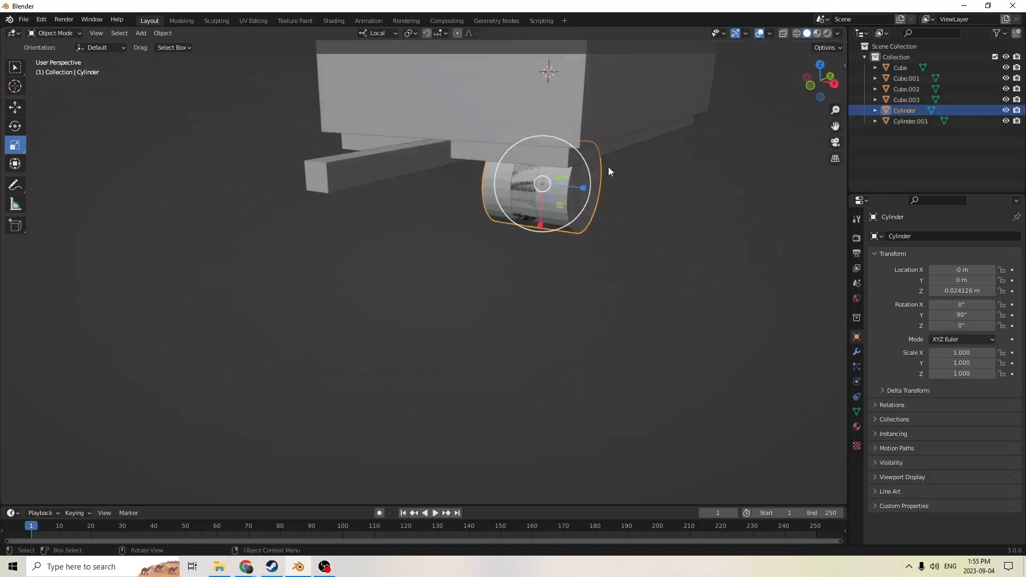
left_click(19, 109)
left_click_drag(587, 189, 778, 226)
middle_click_drag(764, 227, 724, 242)
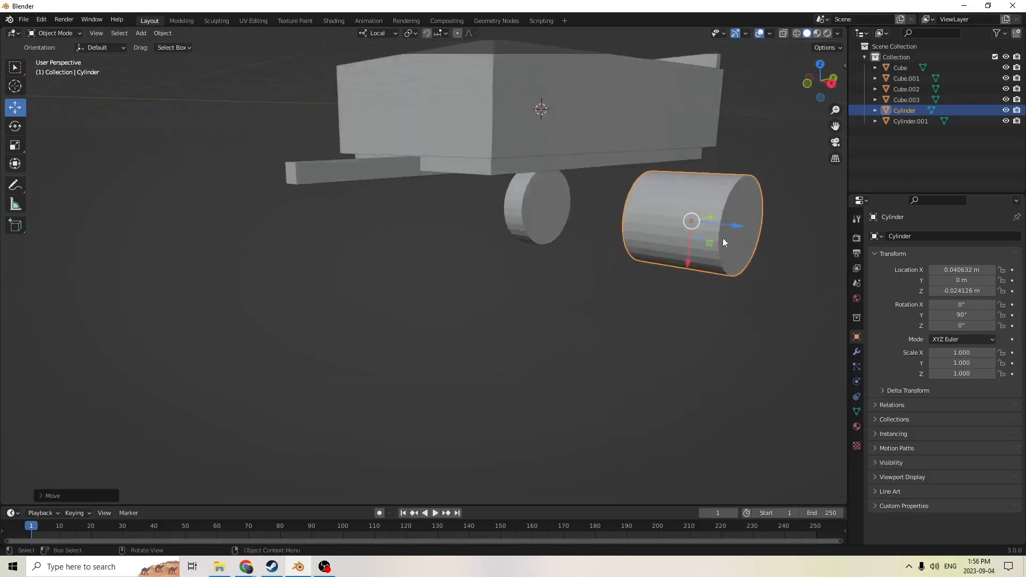
Flatten the moved cylinder to a wheel with a Z scale of about 0.318
left_click(14, 146)
middle_click_drag(104, 152, 443, 188)
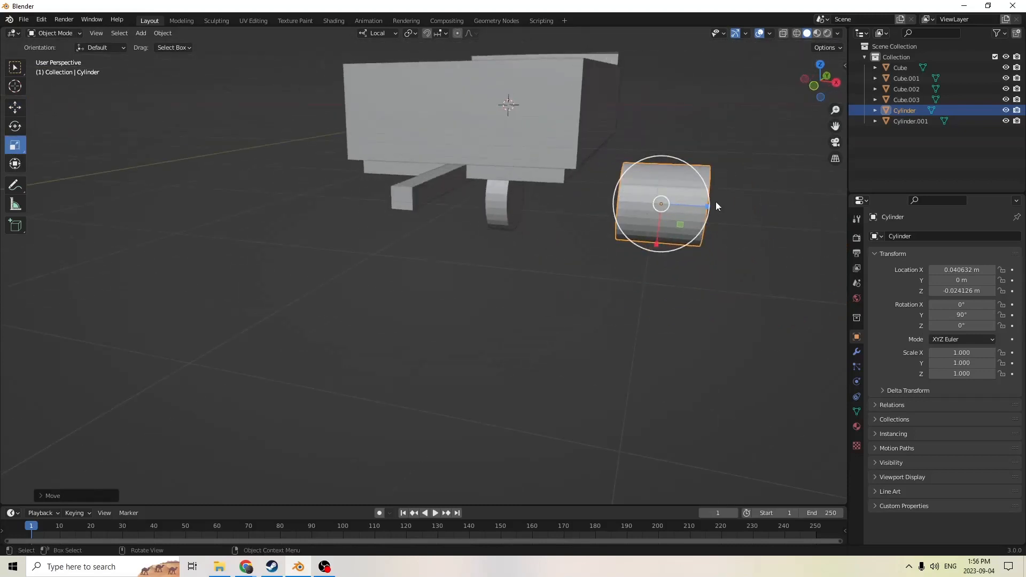
left_click_drag(707, 211, 676, 203)
middle_click_drag(675, 203, 506, 199)
Bevel both flat circular faces of the outer wheel in Edit Mode, using three segments
key("Tab")
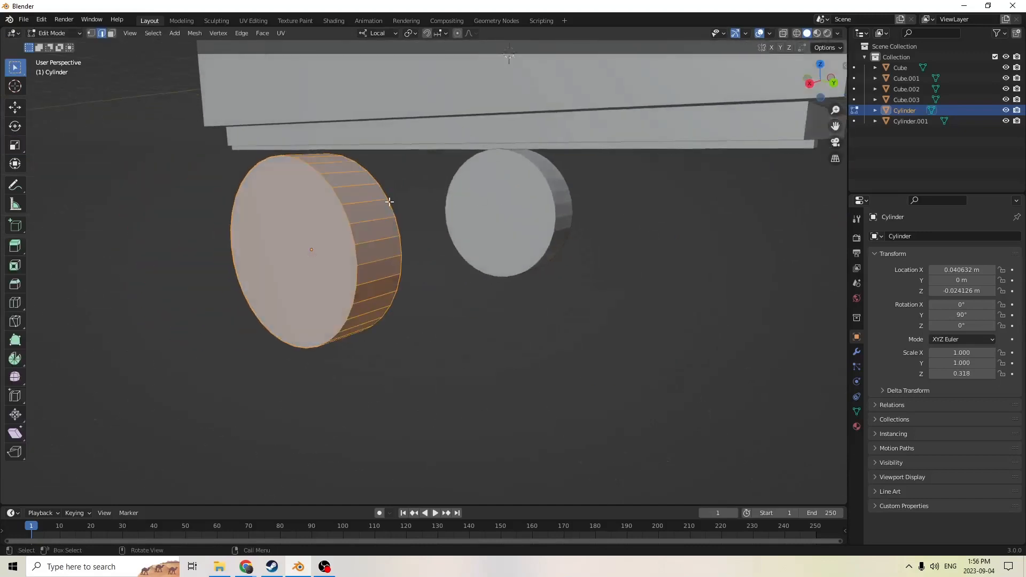
key("alt+a")
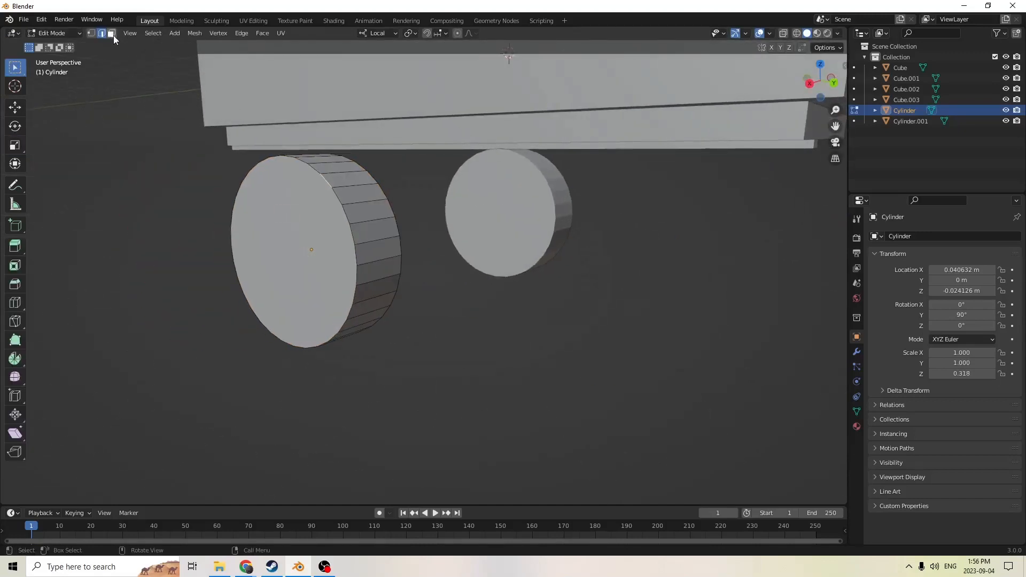
left_click(297, 223)
middle_click_drag(297, 222, 161, 178)
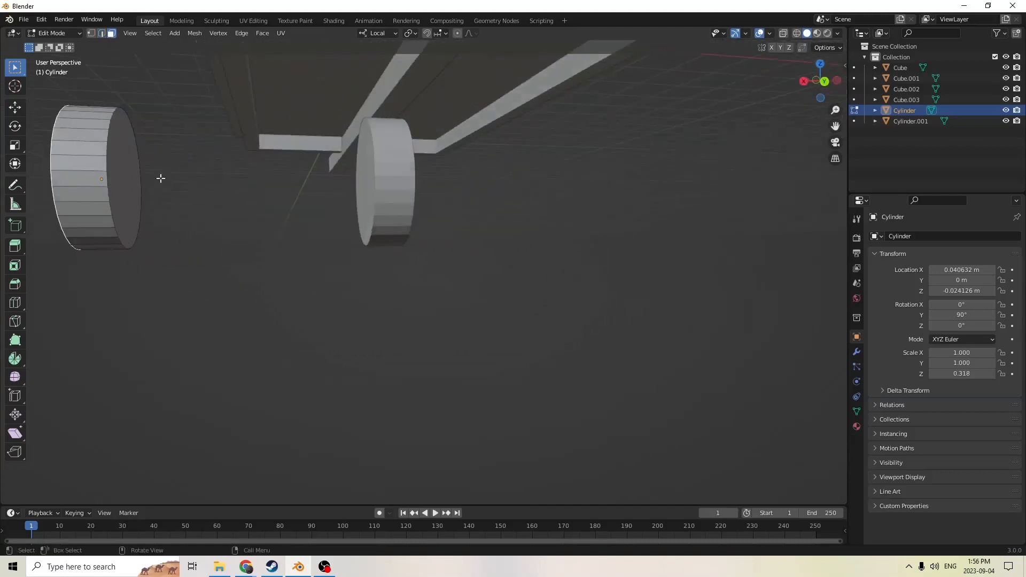
left_click(119, 168)
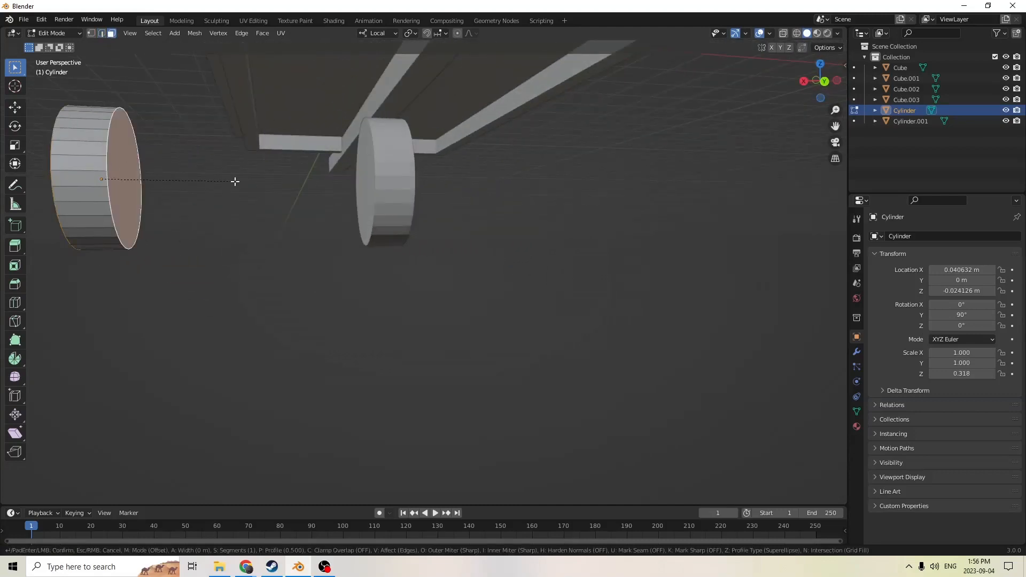
key("ctrl+b")
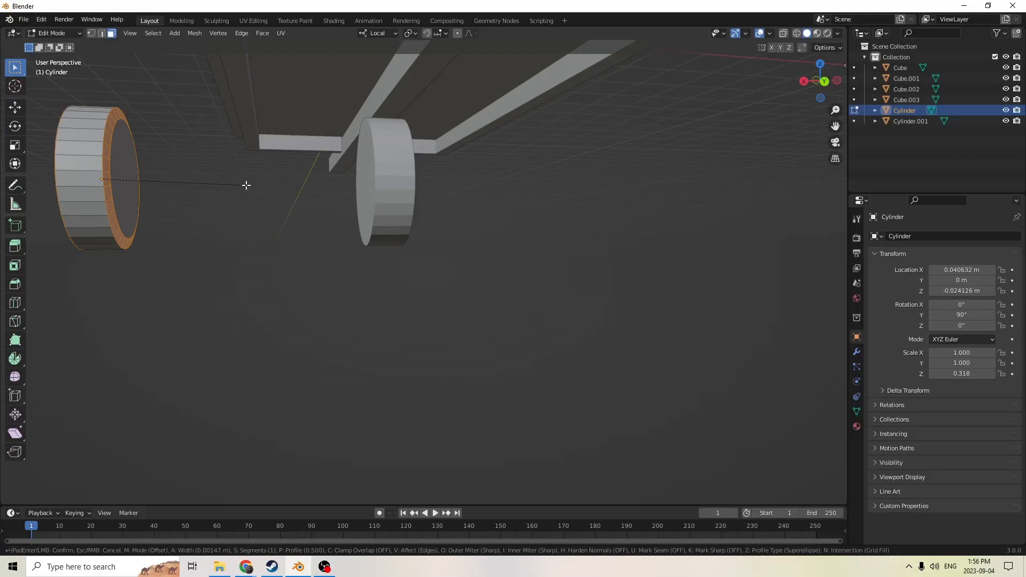
scroll(246, 185, "up", 1)
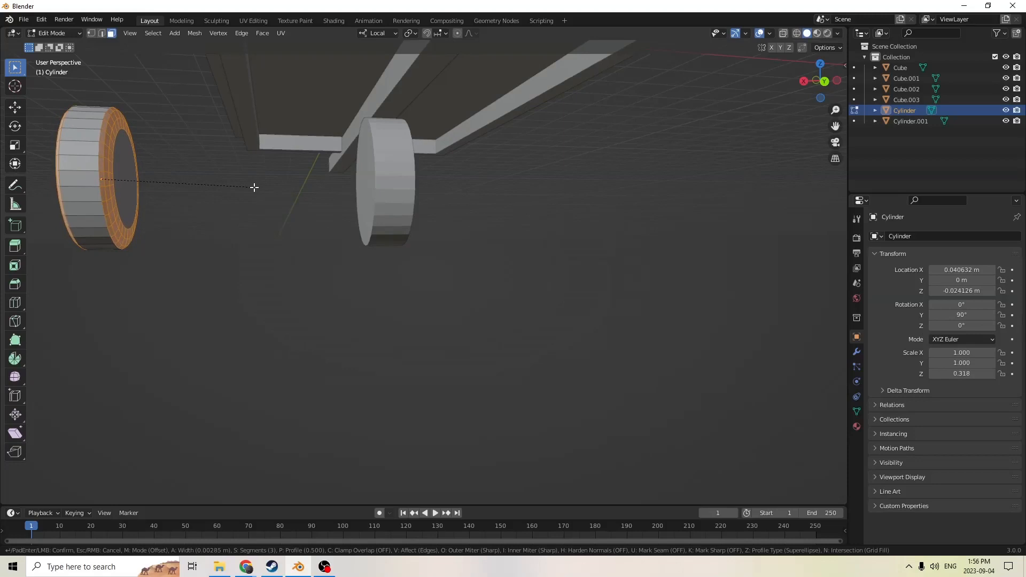
left_click(255, 187)
middle_click_drag(247, 190, 400, 200)
middle_click_drag(839, 126, 756, 134)
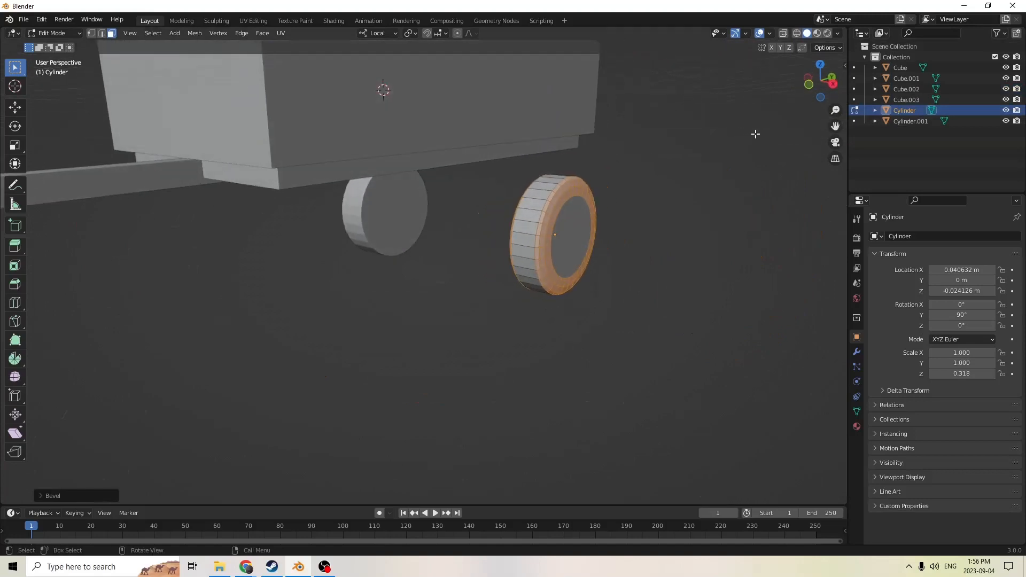
Show the material preview, create a material with a black base color for the wheel and assign it to the selected faces
left_click(817, 33)
left_click(857, 426)
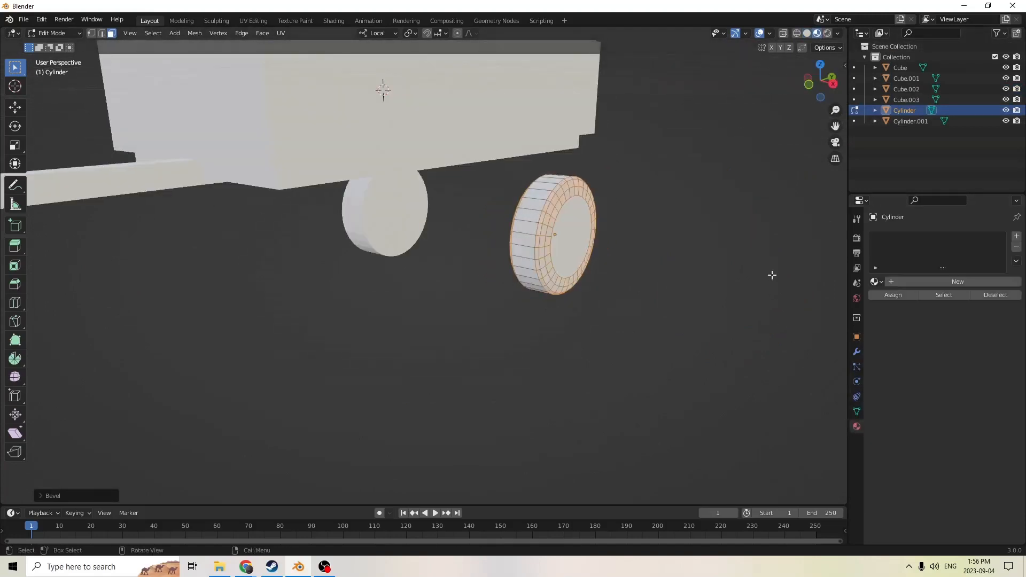
middle_click_drag(775, 270, 768, 260)
left_click(1017, 236)
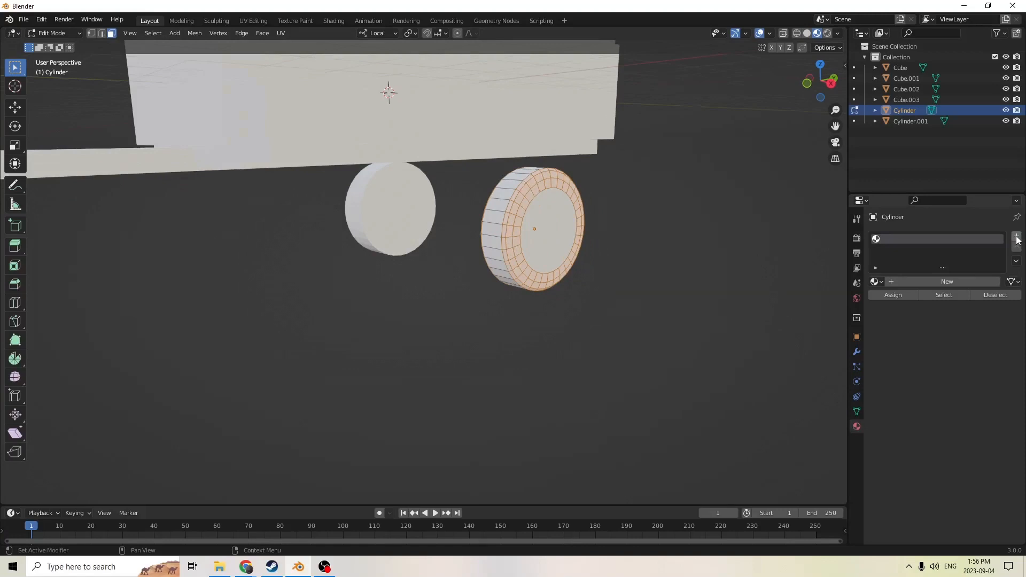
left_click(926, 283)
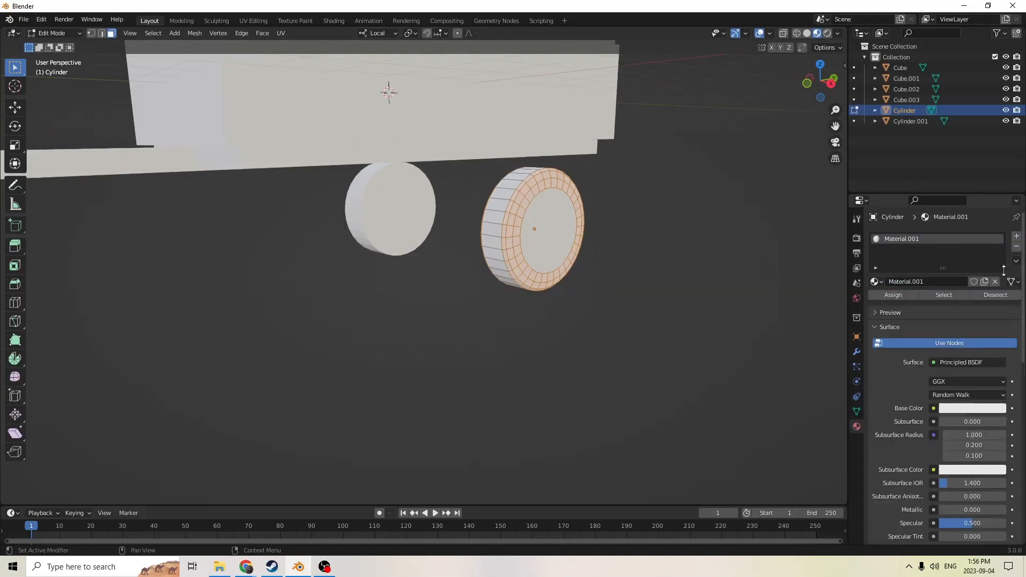
left_click(966, 409)
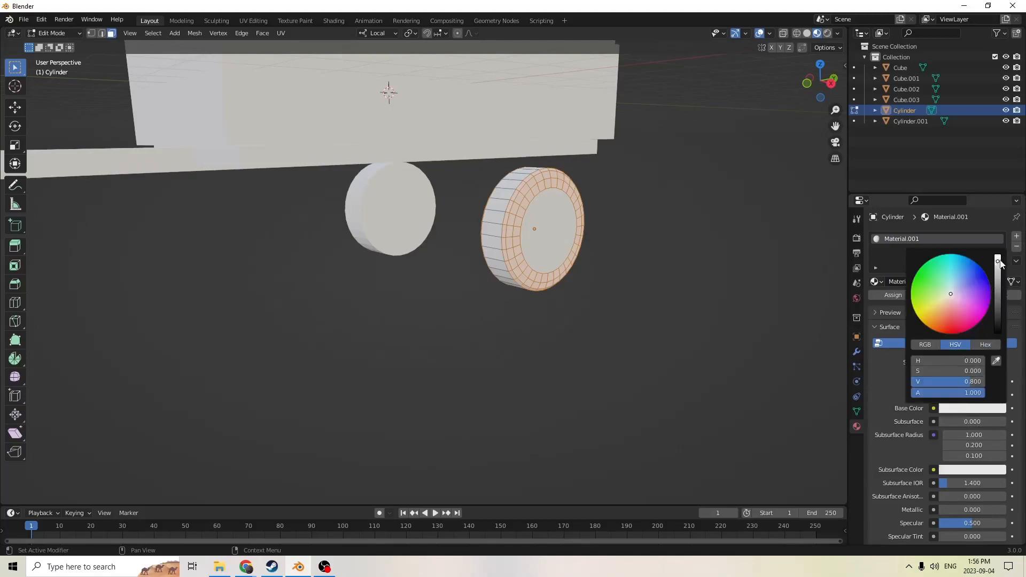
left_click_drag(998, 262, 998, 333)
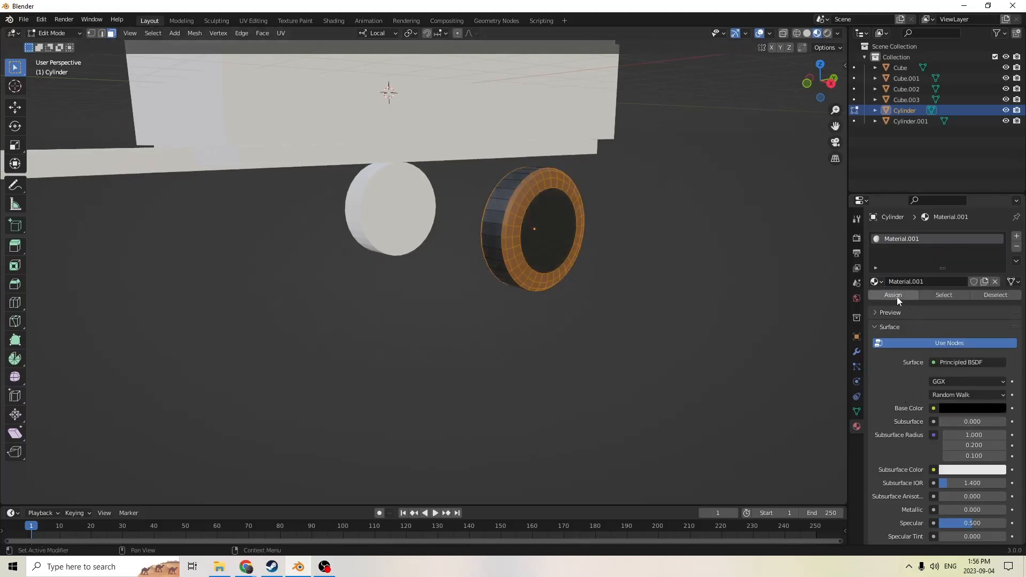
left_click(898, 298)
Add a second material with a very dark grey base color and assign it to the wheel's beveled faces
left_click(1016, 236)
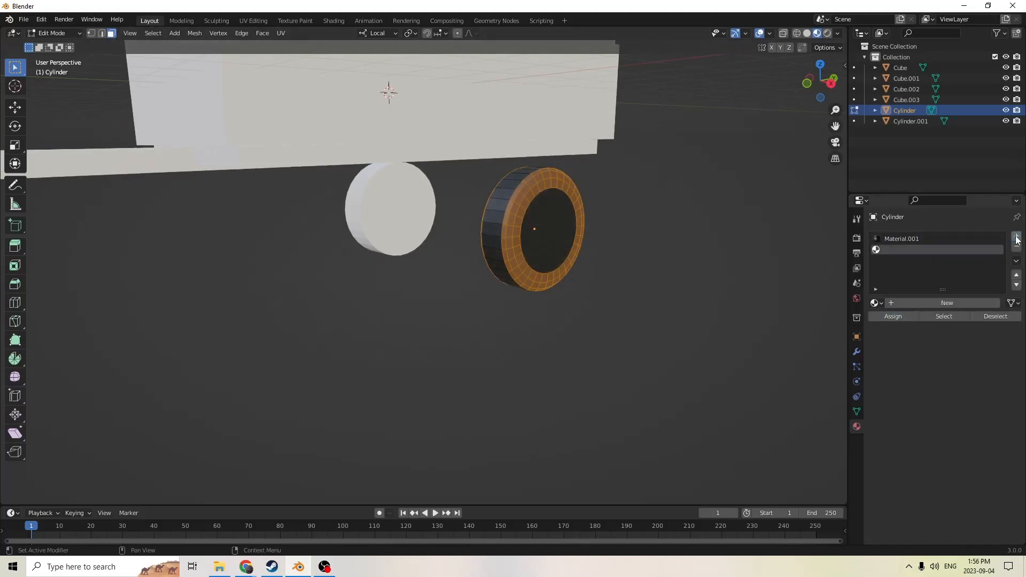
left_click(940, 306)
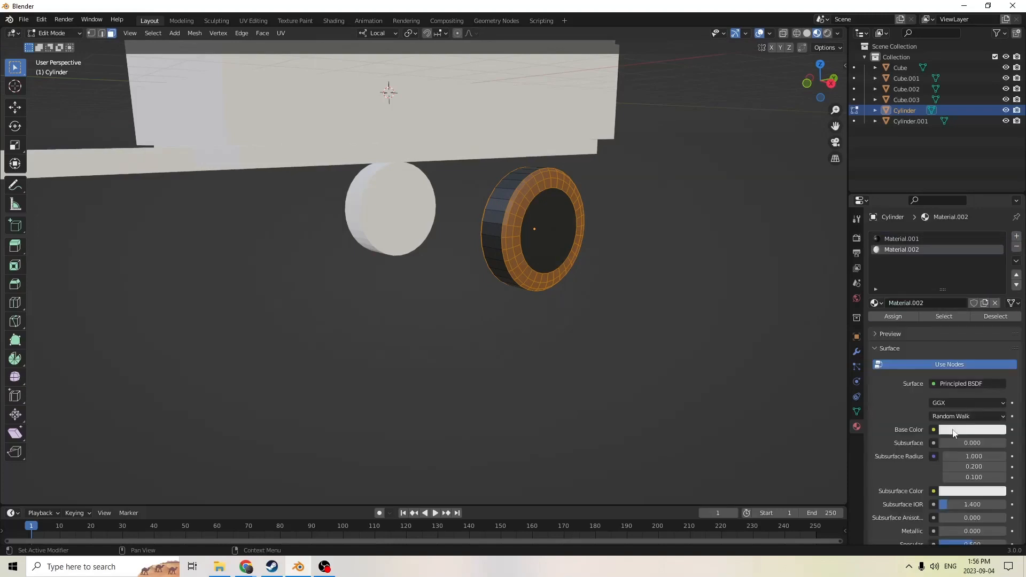
left_click(954, 432)
left_click_drag(998, 281, 998, 335)
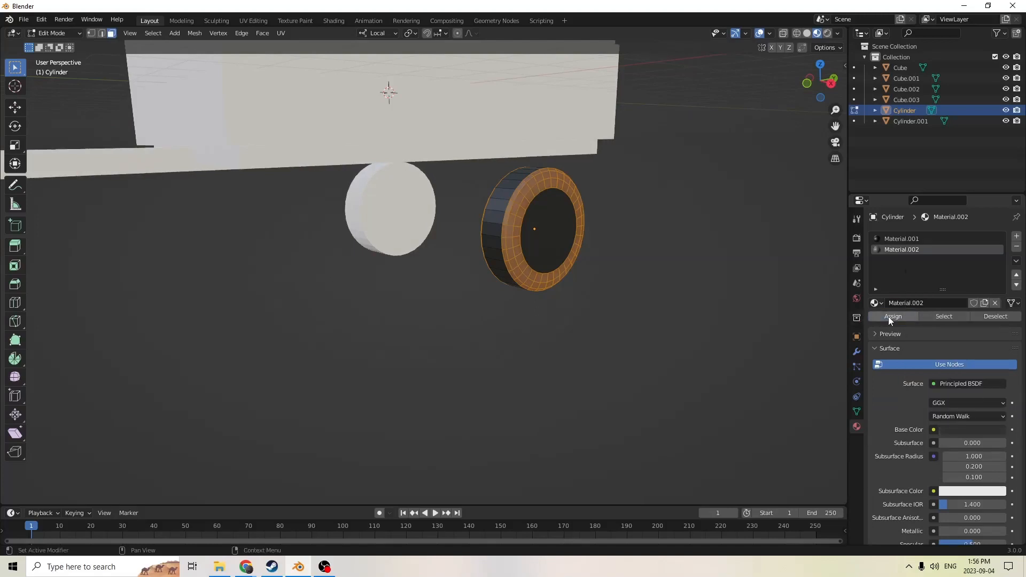
Select the wheel's two flat center faces and assign them a third material with a mid-grey base color
middle_click_drag(619, 242, 517, 208)
left_click(562, 192, "shift")
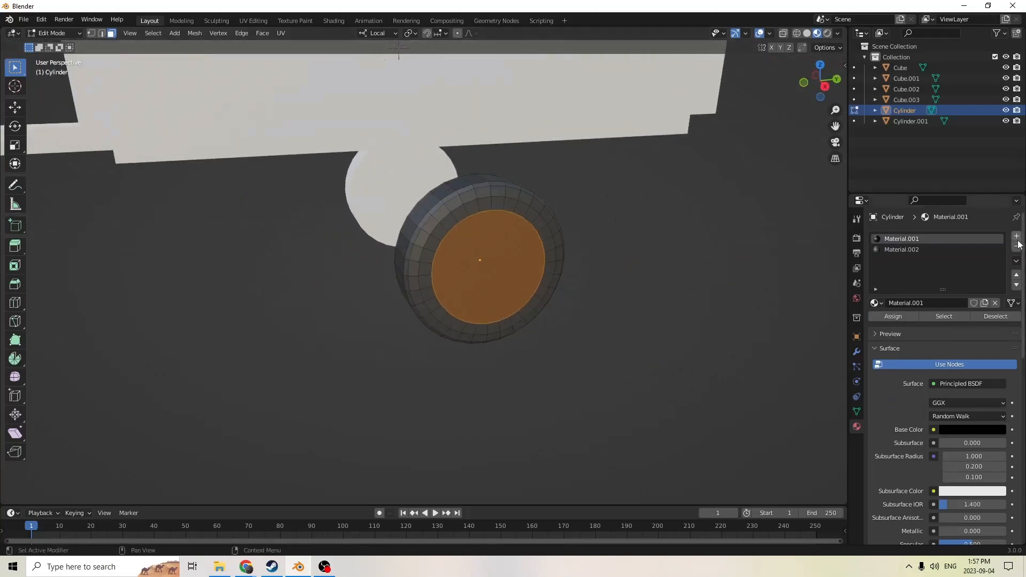
left_click(1017, 240)
left_click(918, 304)
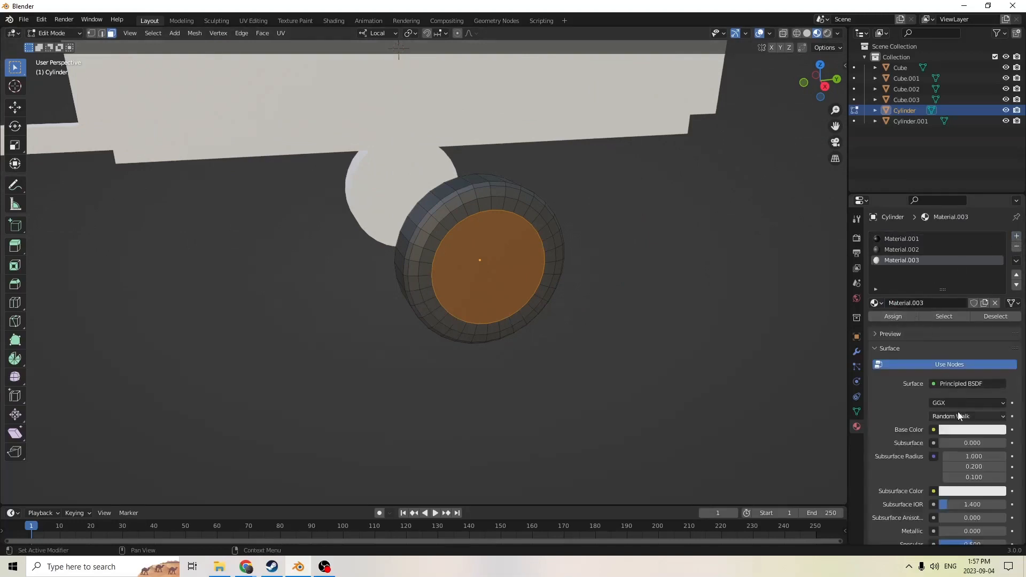
left_click(965, 430)
left_click_drag(998, 281, 997, 321)
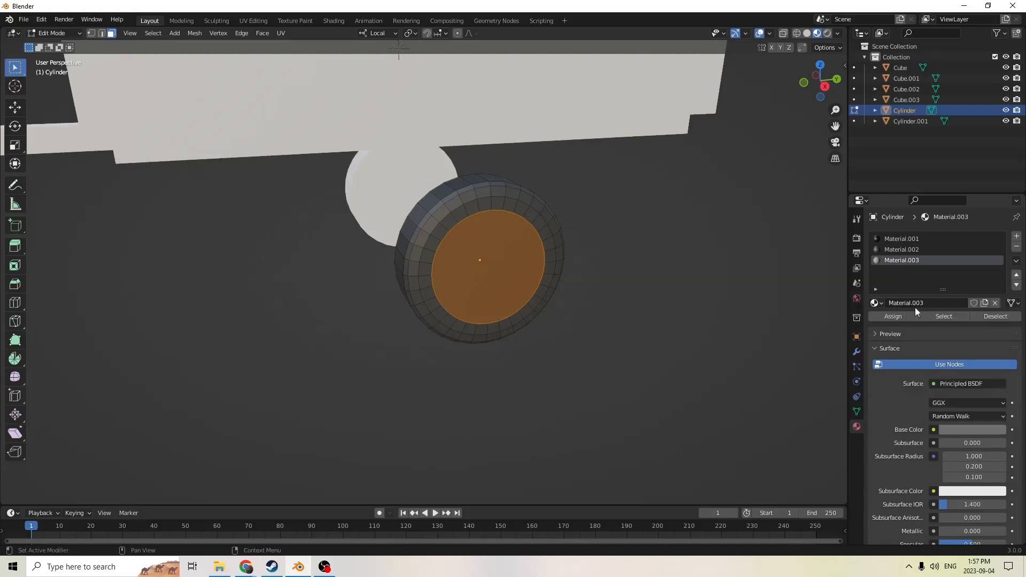
left_click(900, 316)
Inset the wheel's two center faces by a thickness of about 0.068 m
scroll(785, 269, "up", 1)
mouse_move(783, 270)
middle_mouse_down()
mouse_move(793, 256)
mouse_move(768, 255)
mouse_move(779, 260)
middle_mouse_up()
scroll(802, 259, "down", 1)
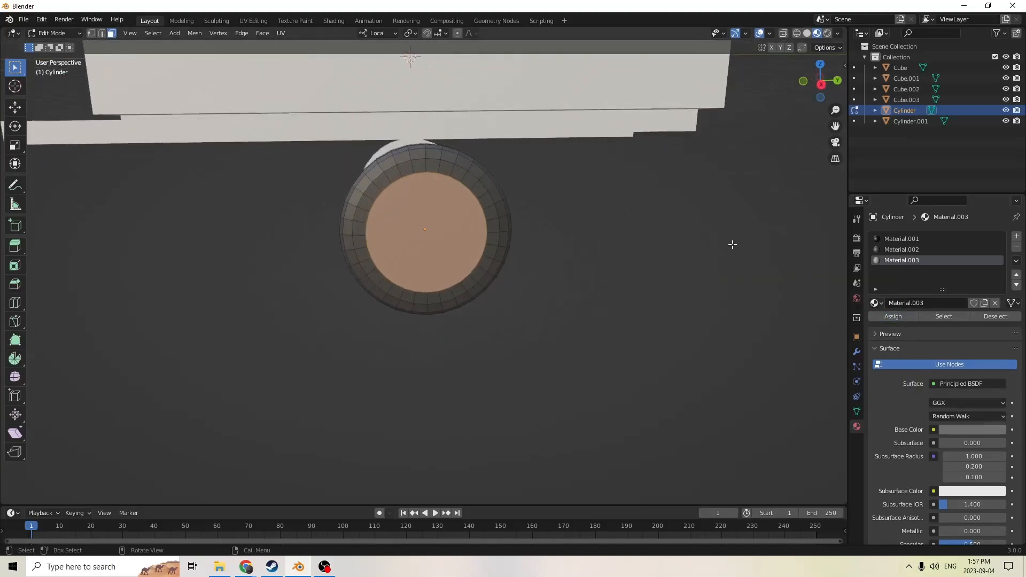
key("i")
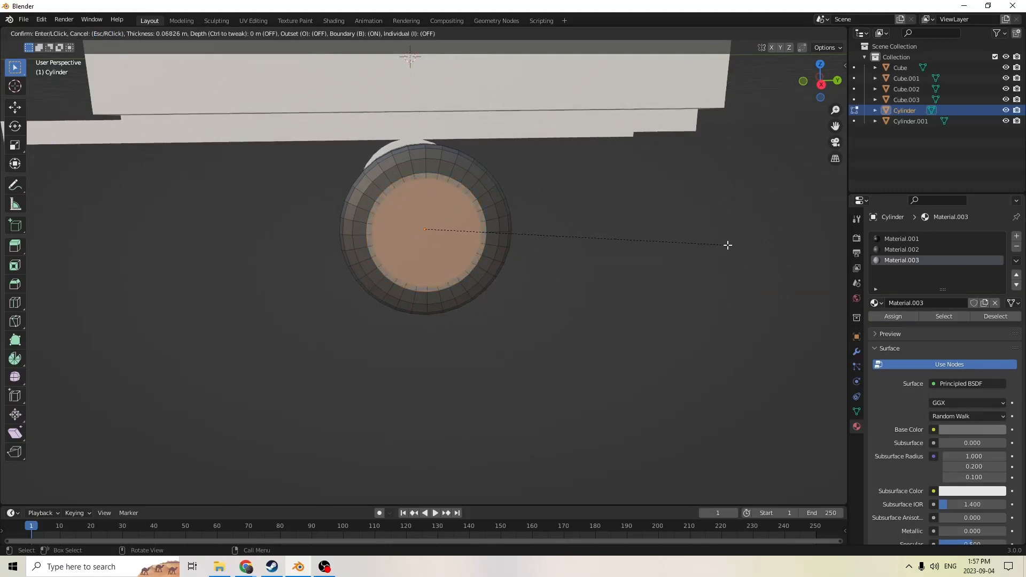
left_click(727, 245)
middle_click_drag(726, 243, 791, 238)
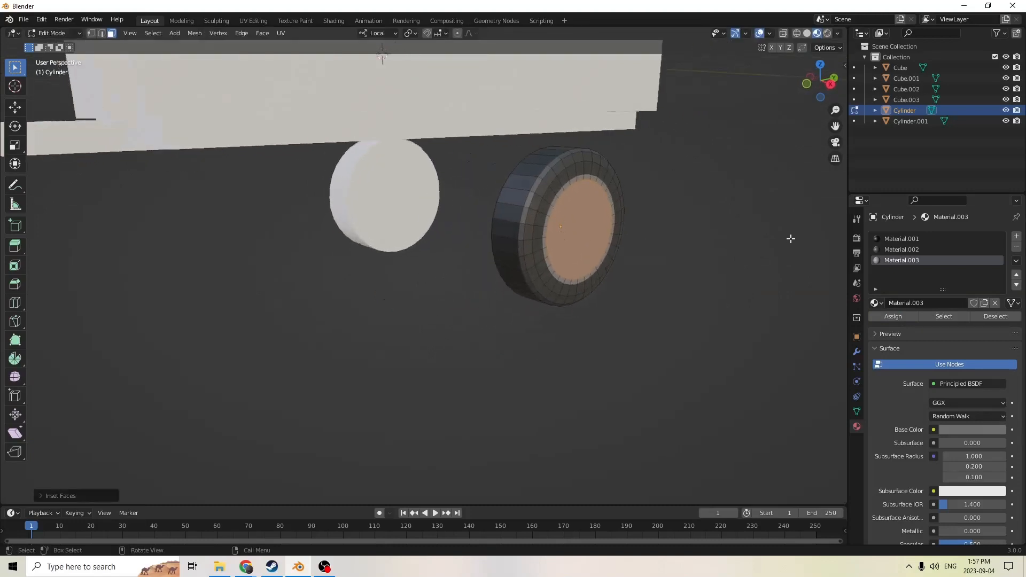
Extrude the wheel's two center faces in place and scale them inward along the local Z axis to about 0.6
key("e")
right_click(784, 209)
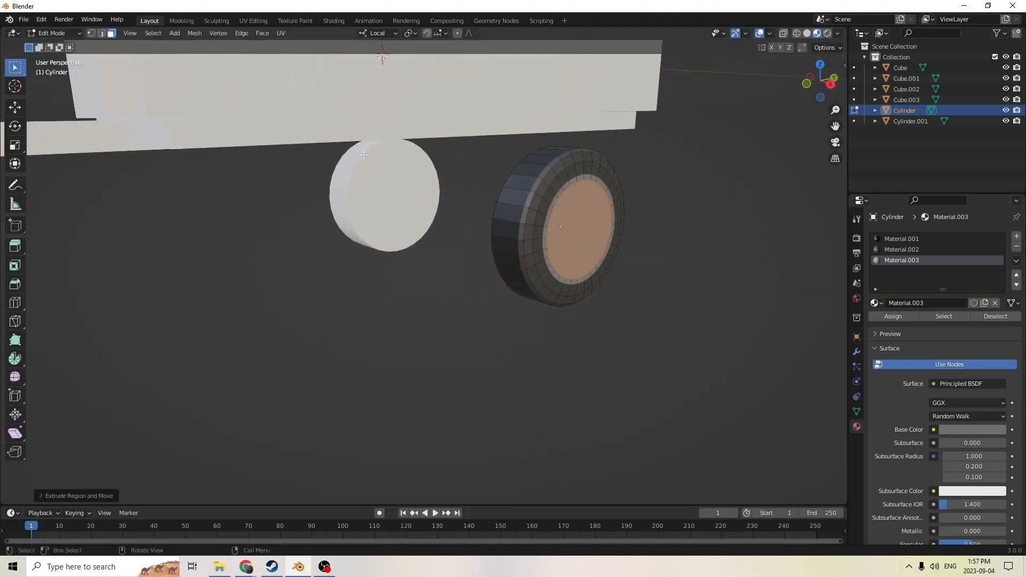
left_click(15, 149)
middle_click_drag(291, 188, 308, 191)
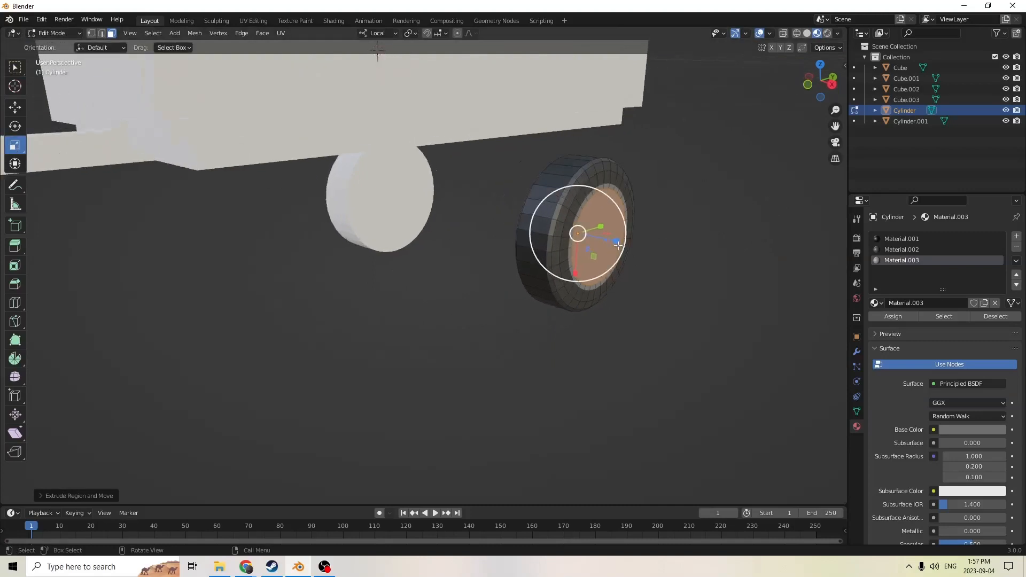
left_click_drag(615, 242, 610, 242)
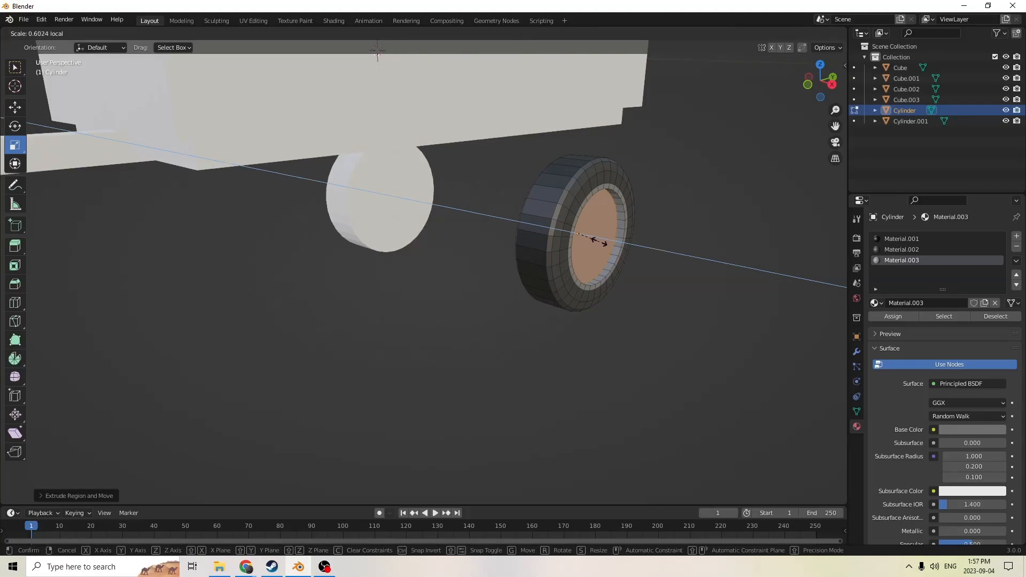
left_click_drag(593, 239, 593, 240)
Inset the wheel's two recessed center faces by a thickness of about 0.12 m
middle_click_drag(593, 240, 683, 216)
key("i")
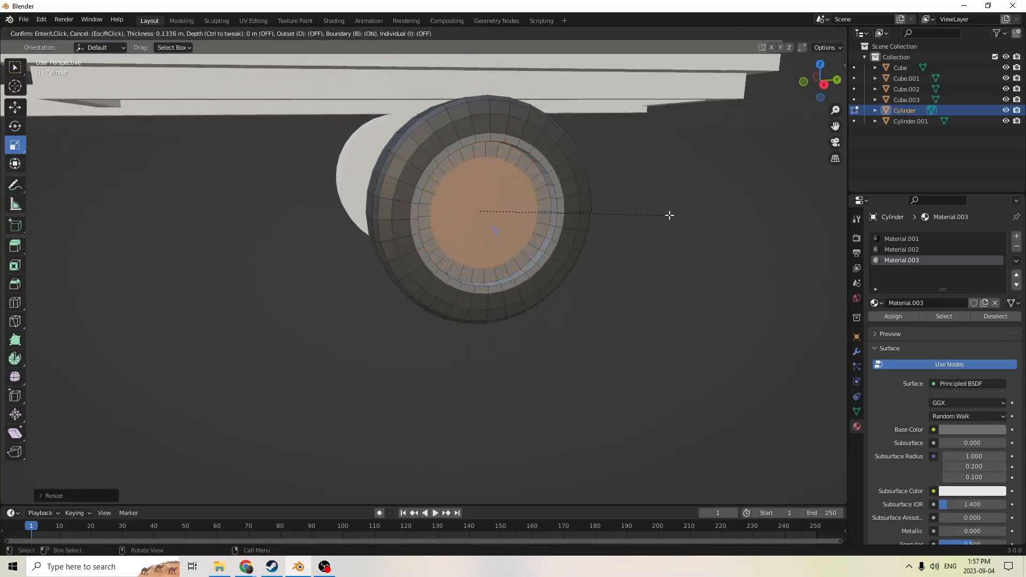
left_click(660, 215)
middle_click_drag(661, 215, 717, 223)
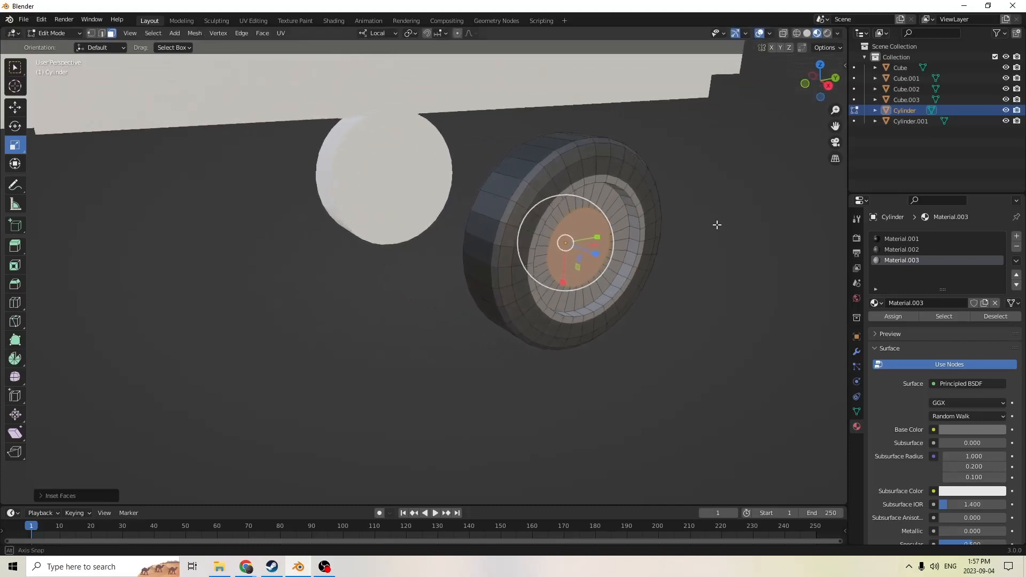
Extrude the smaller center faces and scale them outward along the local Z axis to form raised hubs
key("e")
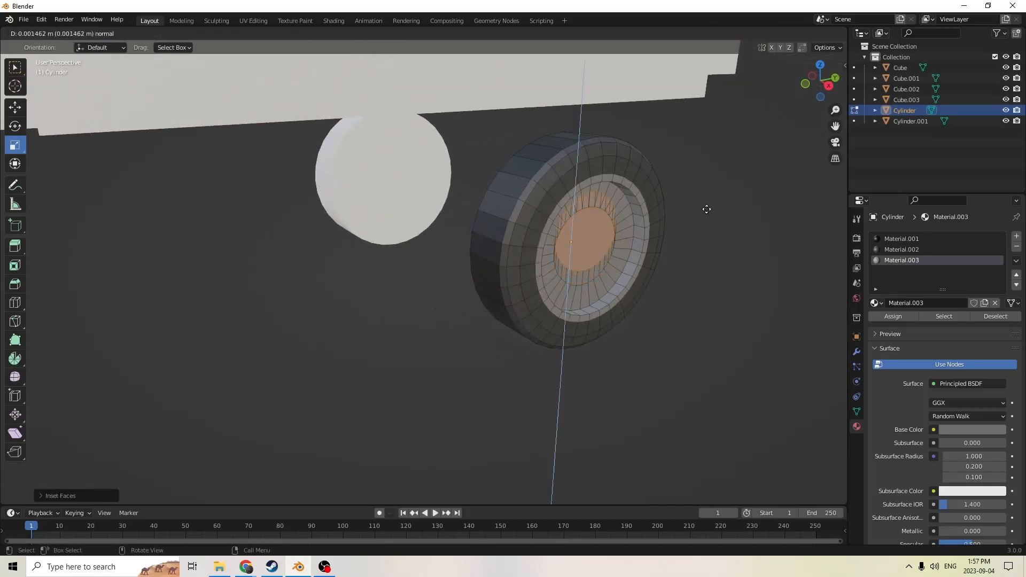
left_click(706, 209)
middle_click_drag(587, 259, 625, 266)
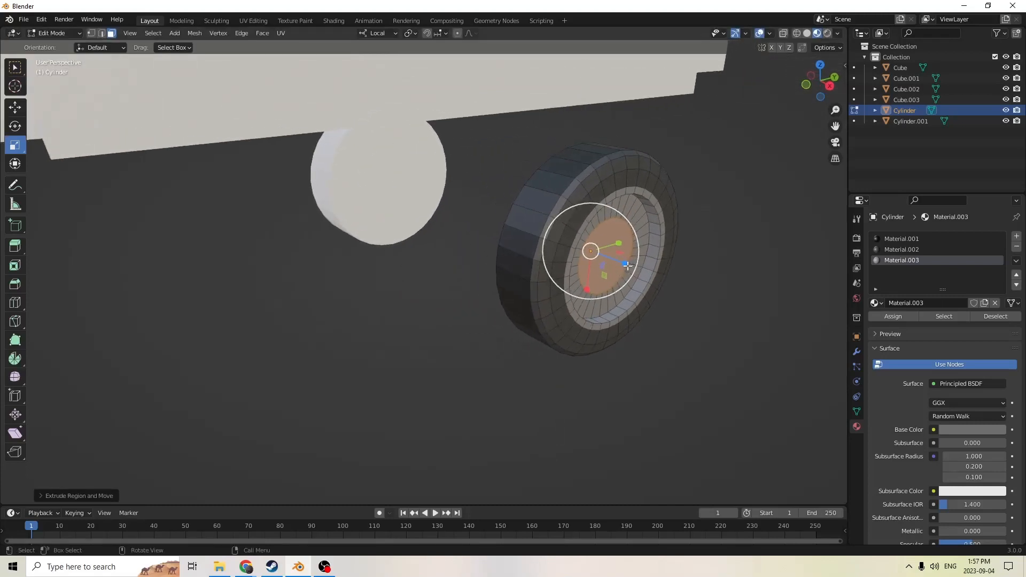
left_click_drag(627, 266, 645, 274)
Bevel the rims of the wheel's raised hub faces with three segments
middle_click_drag(645, 274, 641, 224)
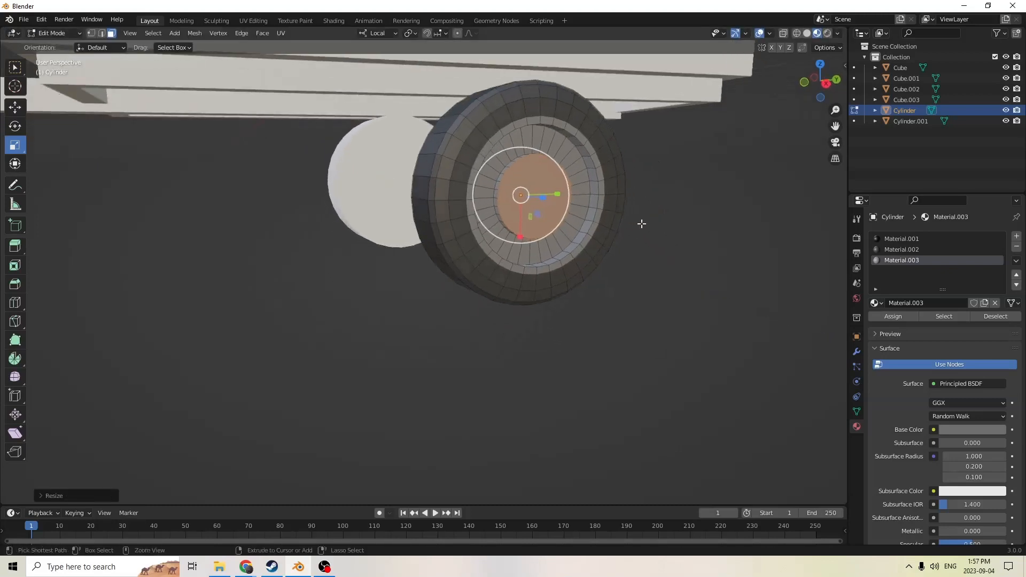
key("ctrl+b")
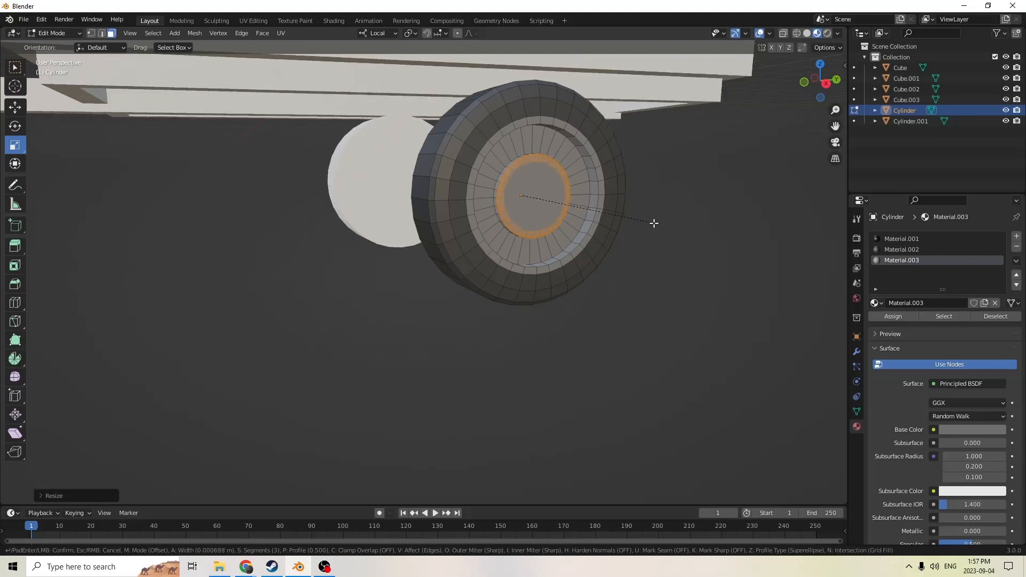
left_click(653, 224)
Shade the whole wheel object smooth and enable Auto Smooth for its normals
middle_click_drag(652, 232, 677, 247)
key("Tab")
right_click(623, 275)
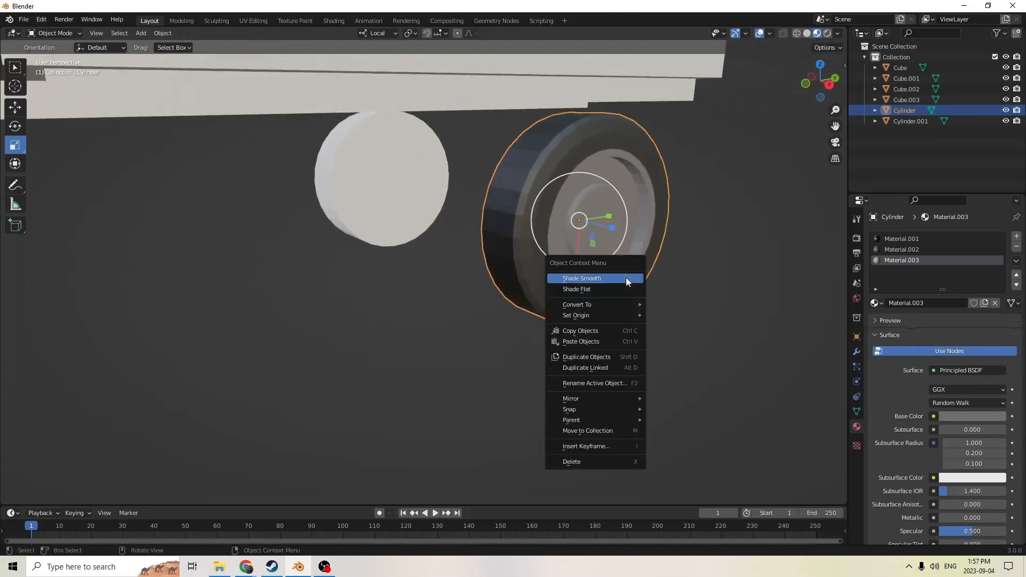
left_click(586, 279)
left_click(857, 411)
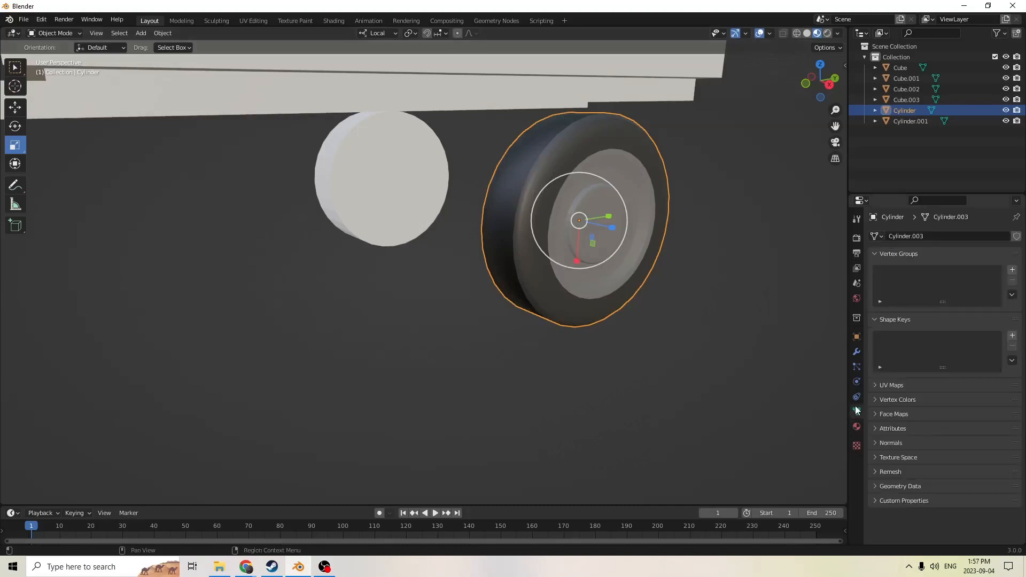
left_click(890, 442)
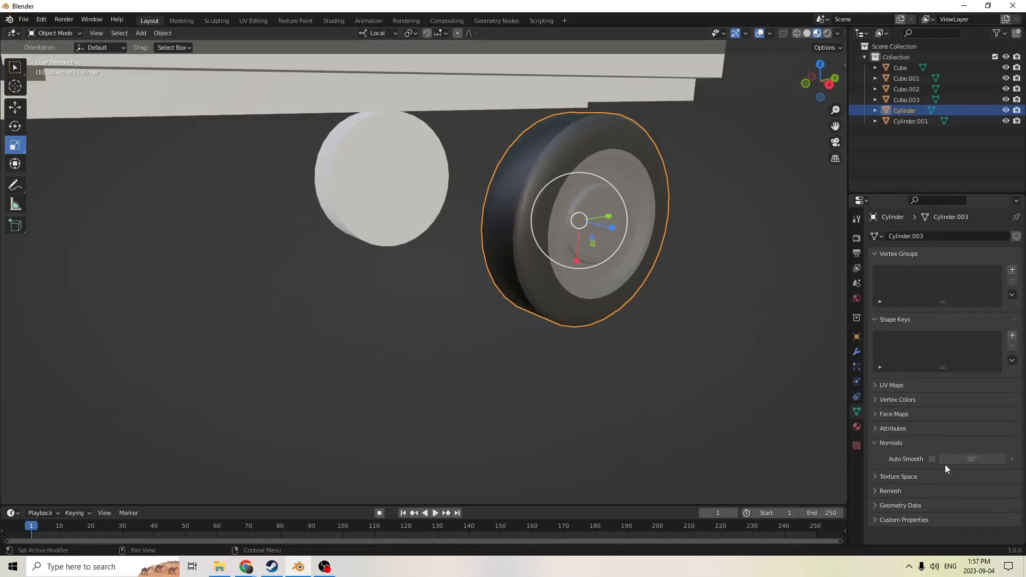
left_click(960, 459)
left_click(932, 459)
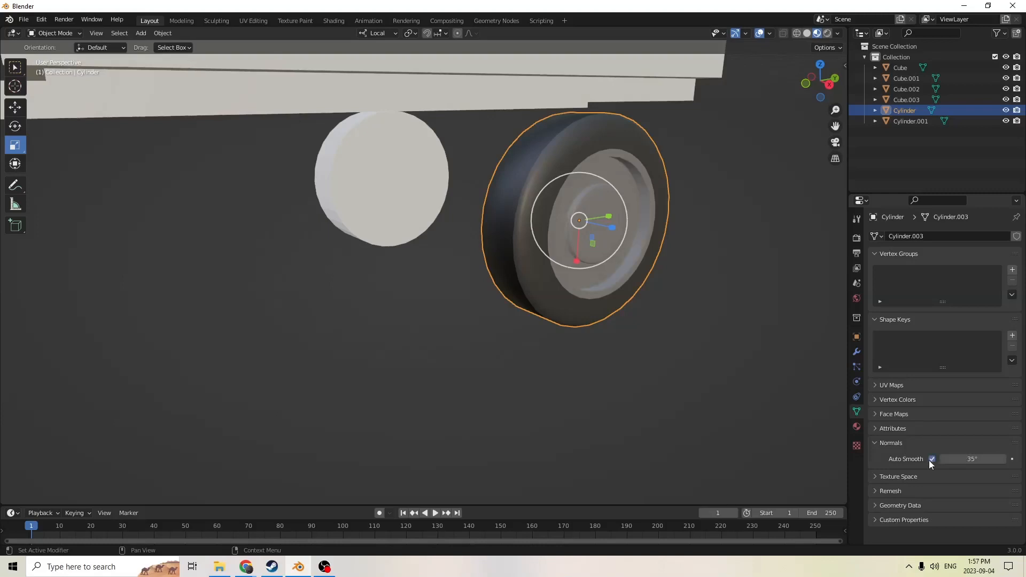
Move the finished wheel along its local Z axis inward toward the trailer
middle_click_drag(729, 401, 643, 328)
scroll(714, 325, "down", 5)
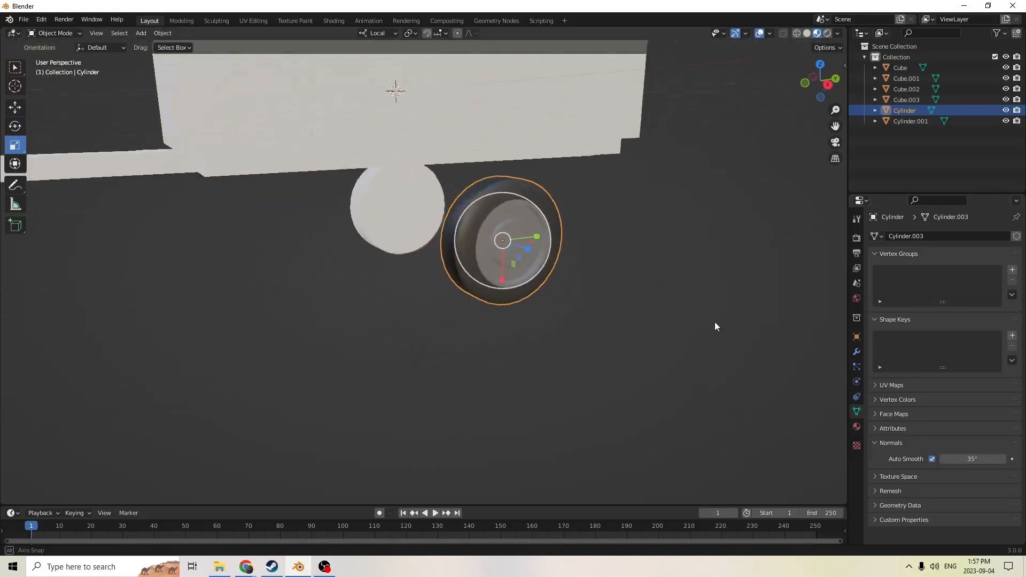
middle_click_drag(715, 325, 745, 319)
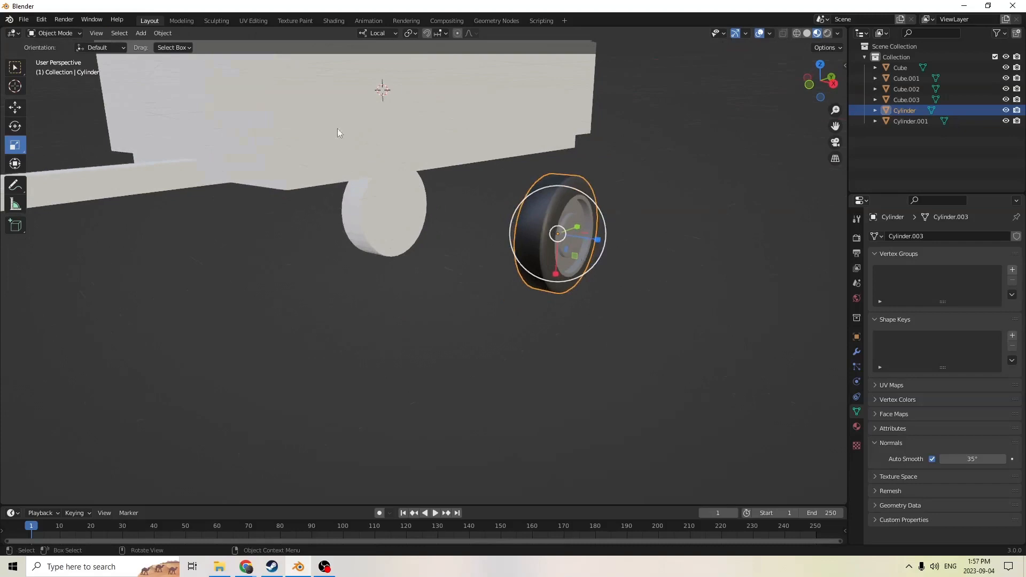
left_click(15, 107)
middle_click_drag(214, 155, 600, 223)
left_click_drag(620, 225, 523, 205)
mouse_move(522, 204)
middle_mouse_down()
mouse_move(556, 206)
mouse_move(526, 200)
middle_mouse_up()
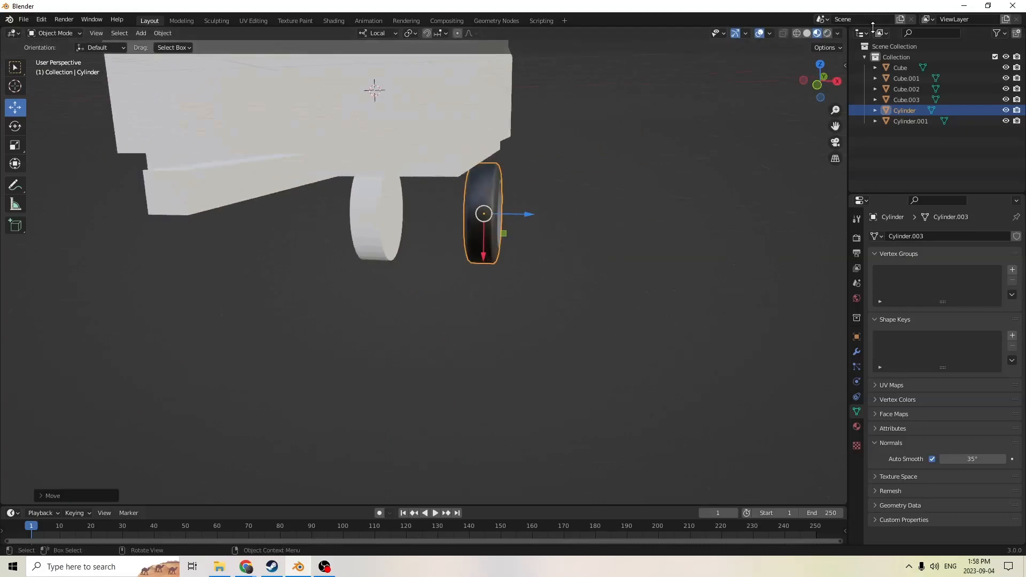
Switch the viewport to solid shading and shift the wheel slightly back outward along its local Z axis
left_click(808, 34)
mouse_move(616, 110)
middle_mouse_down()
mouse_move(561, 128)
mouse_move(570, 145)
middle_mouse_up()
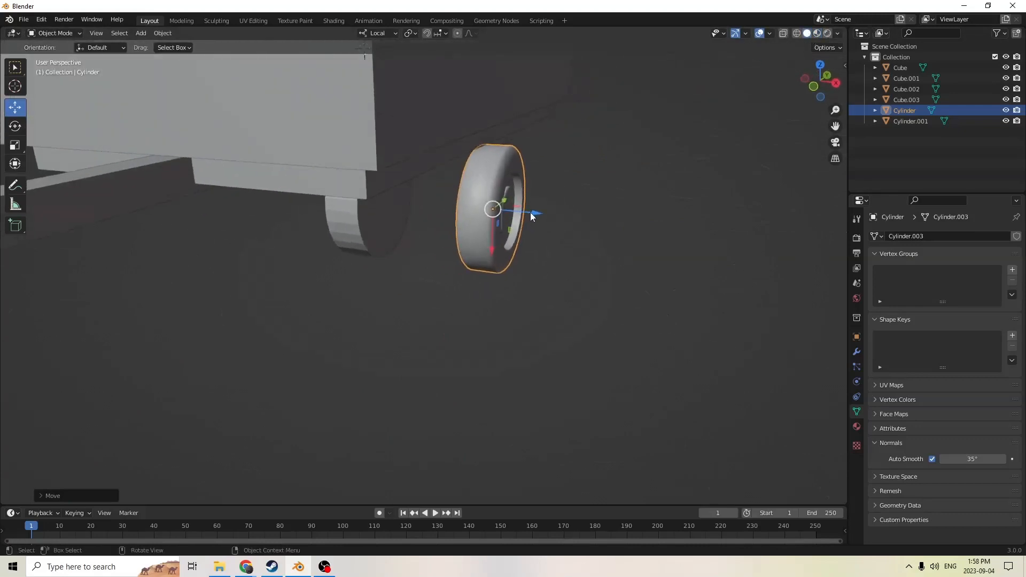
left_click_drag(532, 215, 570, 216)
middle_click_drag(570, 215, 479, 218)
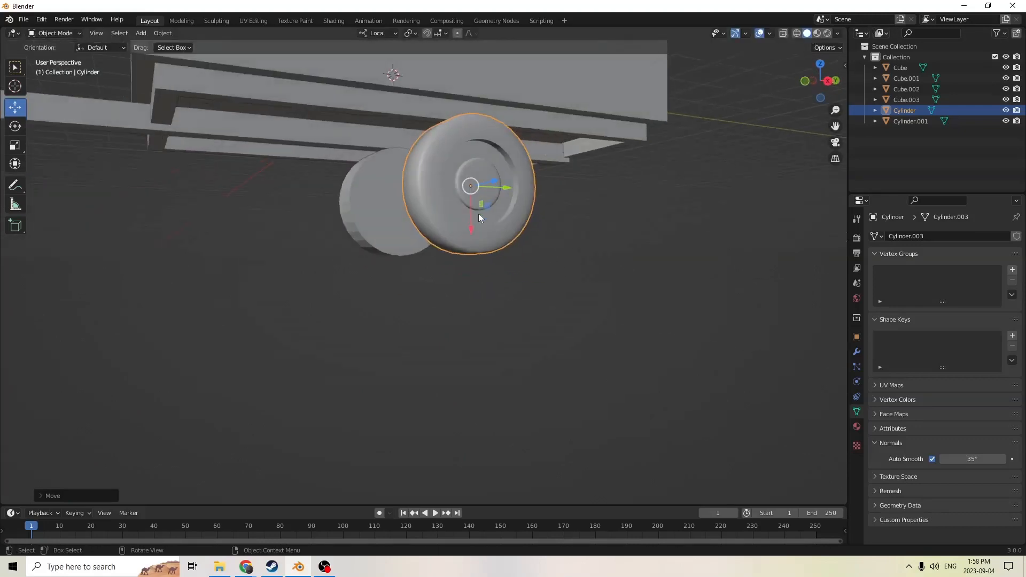
left_click_drag(471, 229, 465, 177)
right_click(465, 177)
Select the plain cylinder under the trailer and scale it down uniformly
middle_click_drag(502, 193, 512, 205)
left_click(382, 201)
middle_click_drag(381, 201, 373, 152)
key("s")
left_click(427, 196)
Stretch the small cylinder along local Z into an axle reaching the wheel and thin it uniformly, to a scale of about 0.196, 0.196, 2.423
left_click(16, 145)
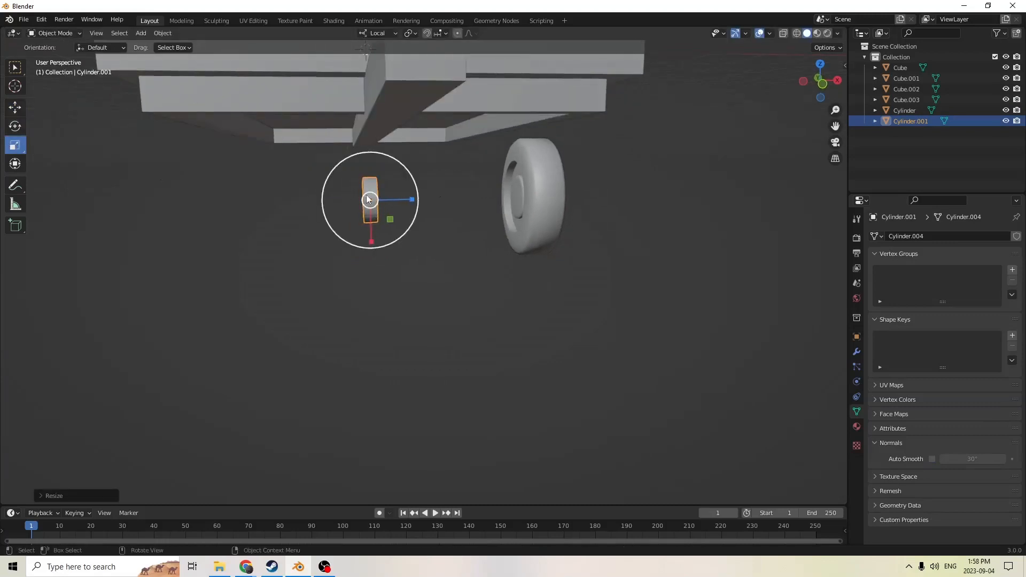
left_click_drag(413, 201, 748, 200)
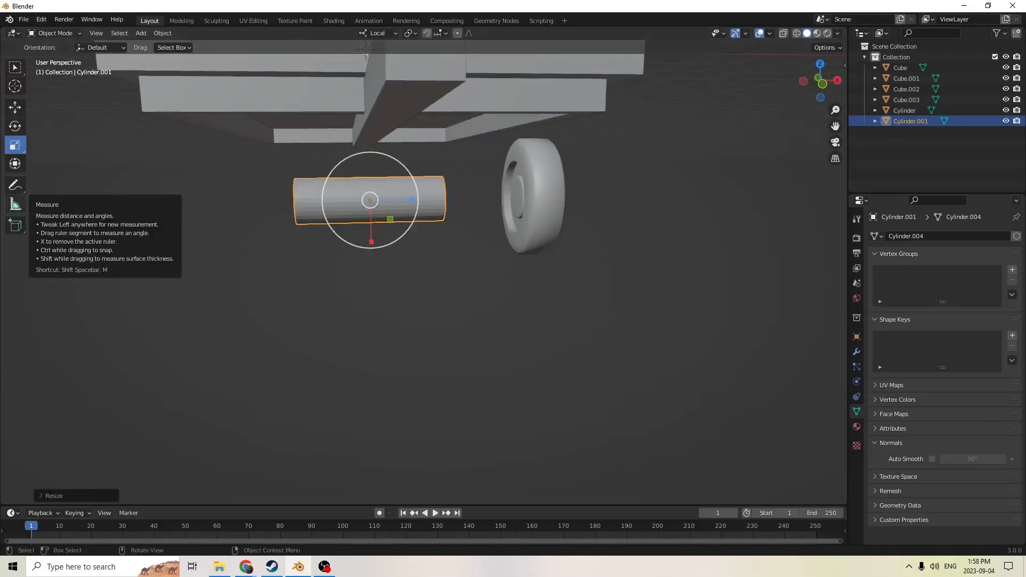
left_click_drag(414, 200, 539, 217)
key("s")
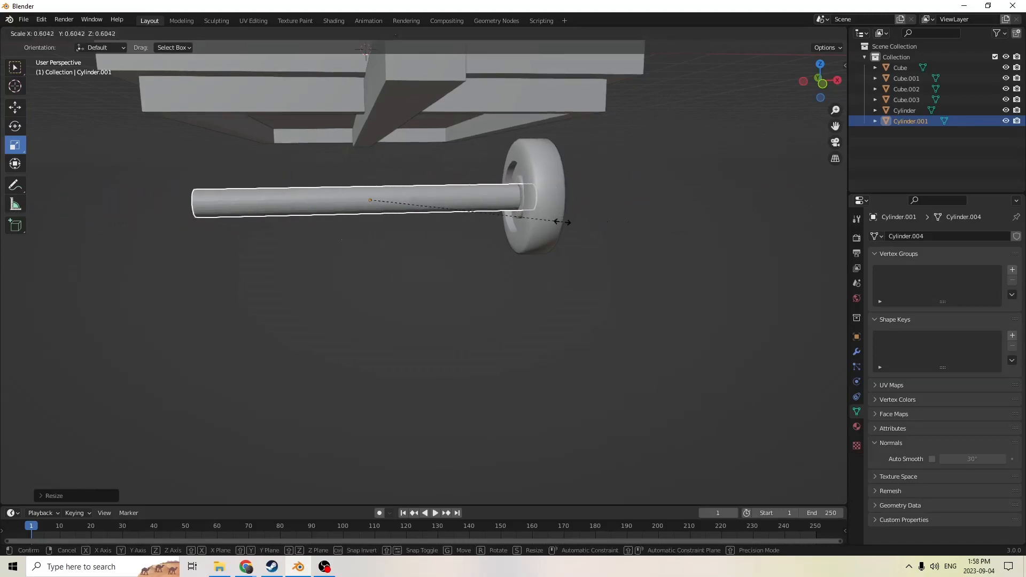
left_click(535, 216)
Duplicate the axle in place and shorten the copy along its local Z axis
middle_click_drag(506, 222, 472, 227)
scroll(472, 227, "up", 1)
key("shift+d")
right_click(545, 195)
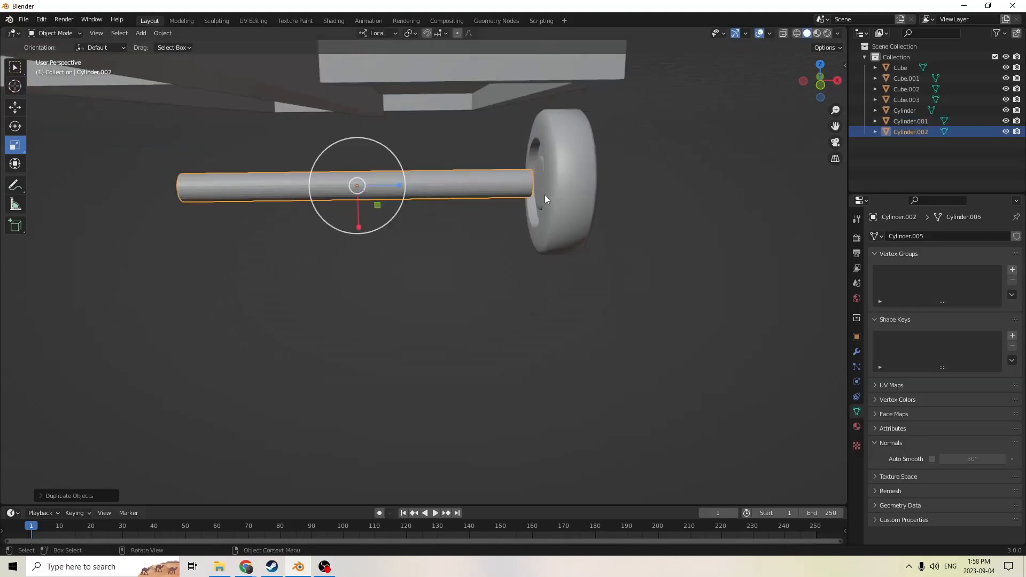
middle_click_drag(545, 195, 521, 173)
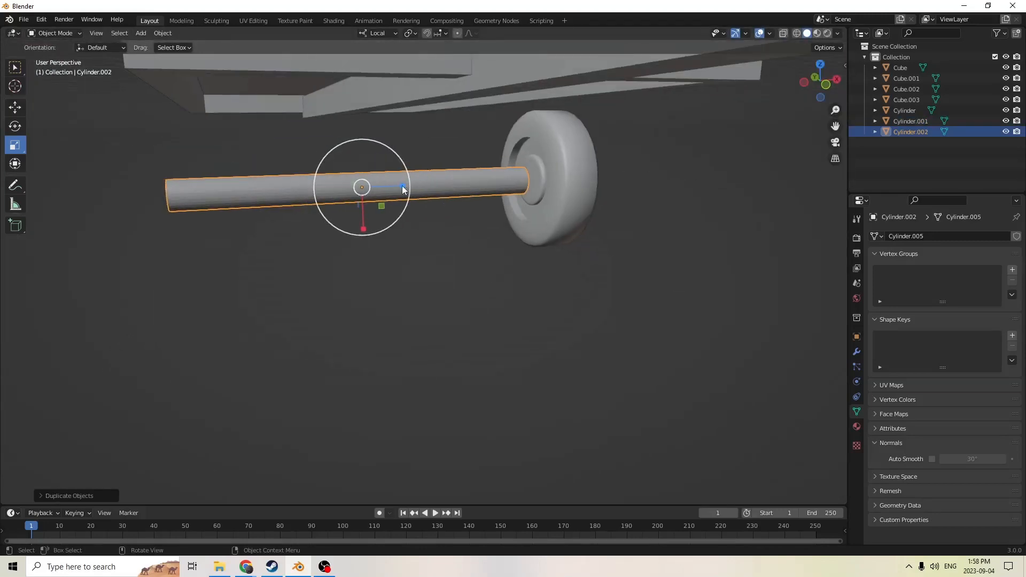
left_click_drag(405, 185, 384, 185)
Enlarge the shortened copy and flatten it along local Z into a thin flange, with a scale of about 0.334, 0.334, 0.067
key("s")
left_click(668, 179)
key("s")
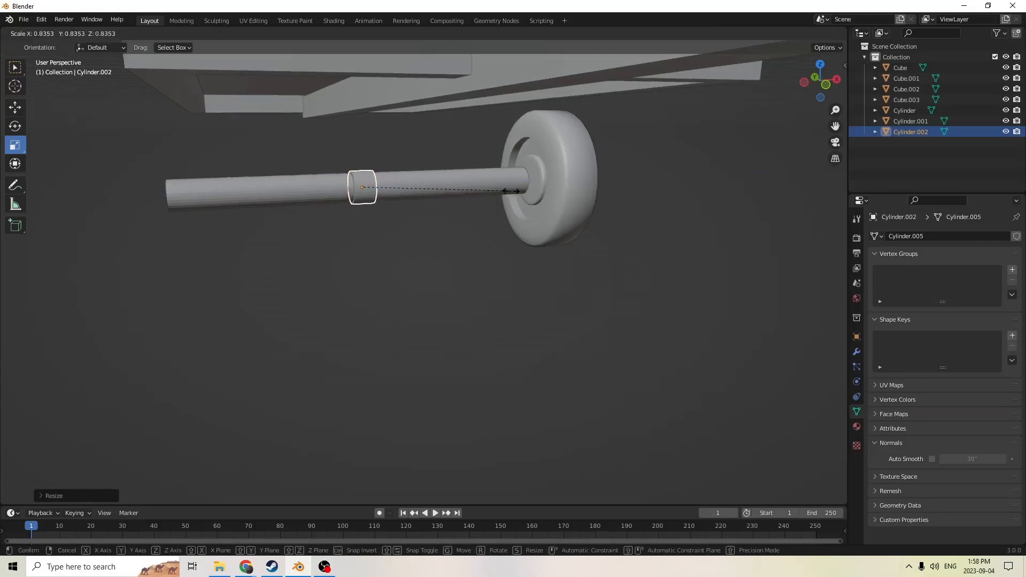
left_click(562, 179)
left_click_drag(407, 188, 374, 187)
middle_click_drag(374, 187, 371, 203)
scroll(371, 204, "up", 2)
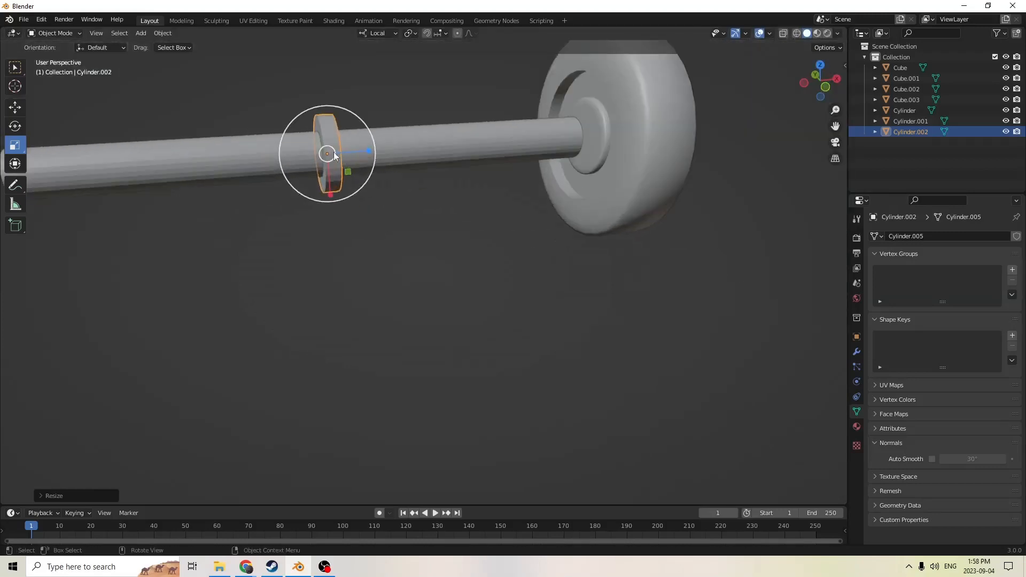
Move the flange along its local Z axis to the axle's end, against the wheel's hub
left_click(15, 106)
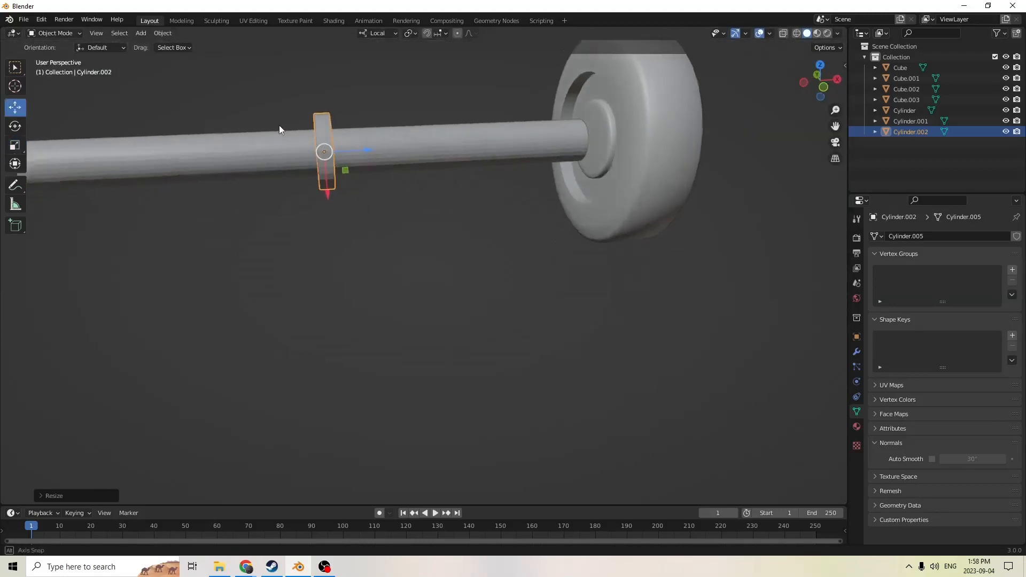
left_click_drag(366, 153, 627, 154)
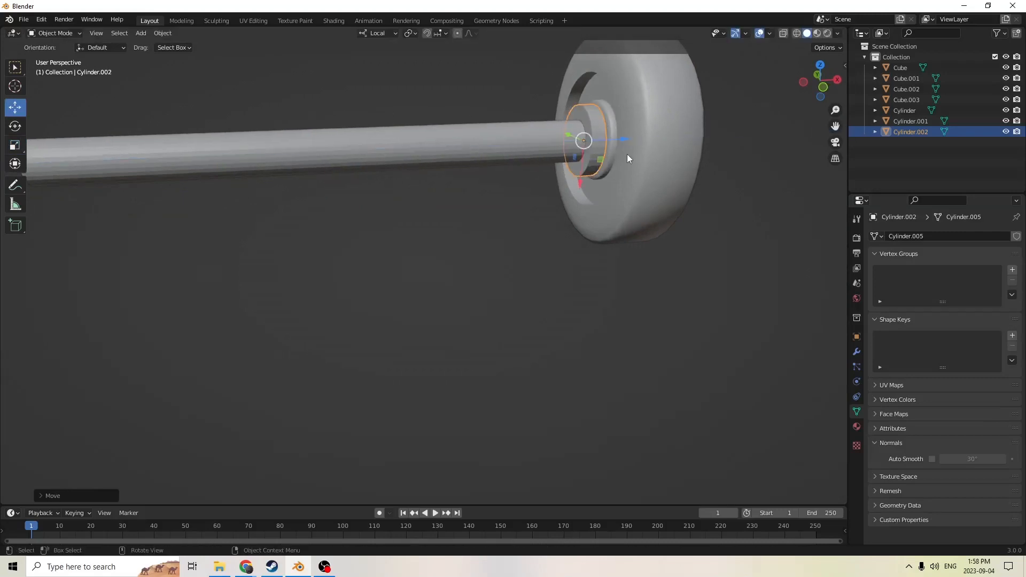
middle_click_drag(627, 154, 574, 133)
Duplicate the flange in place and set the copy's X location to -0.024569 m, at the axle's opposite end
key("shift+d")
right_click(571, 154)
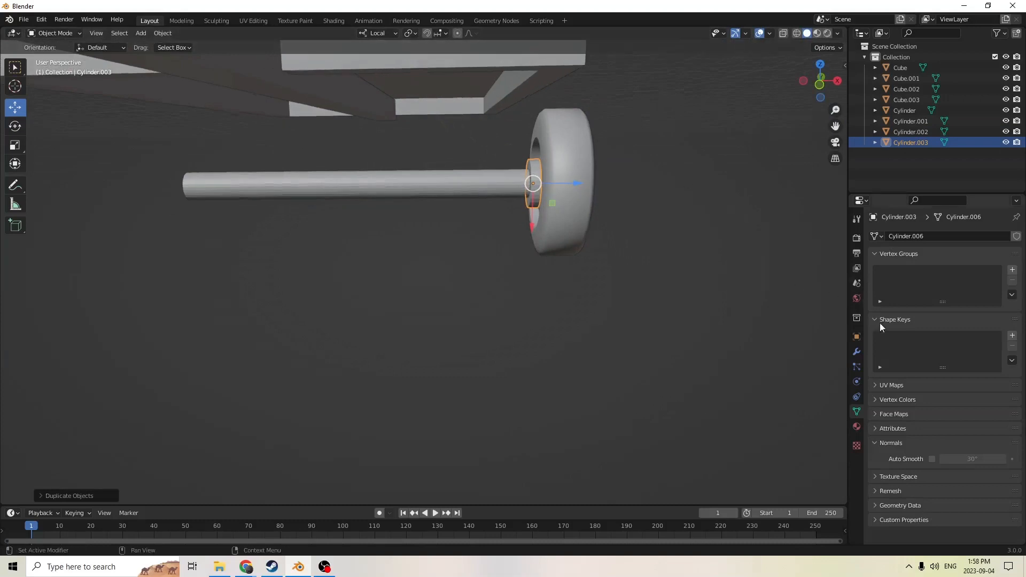
left_click(858, 336)
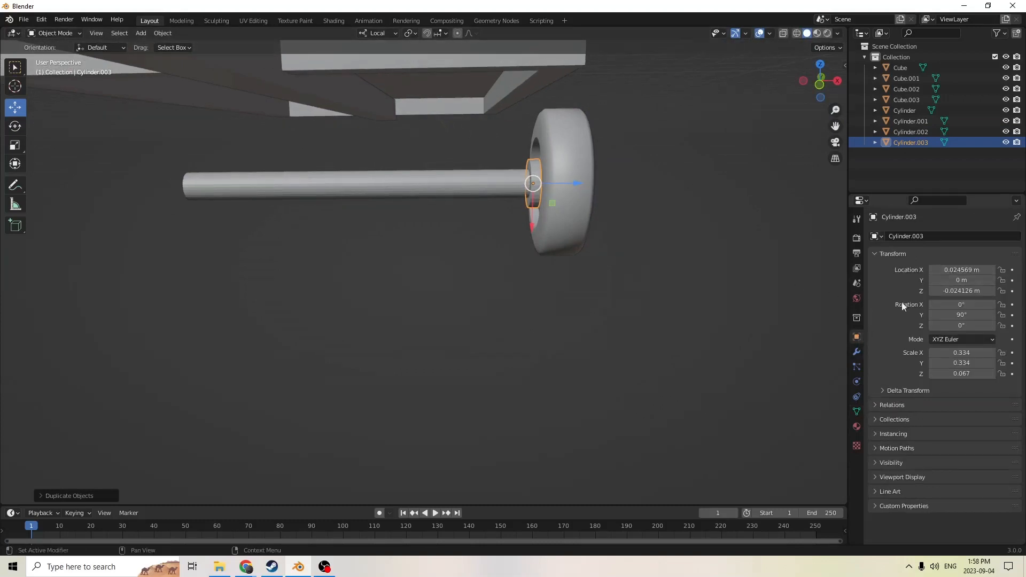
left_click(936, 271)
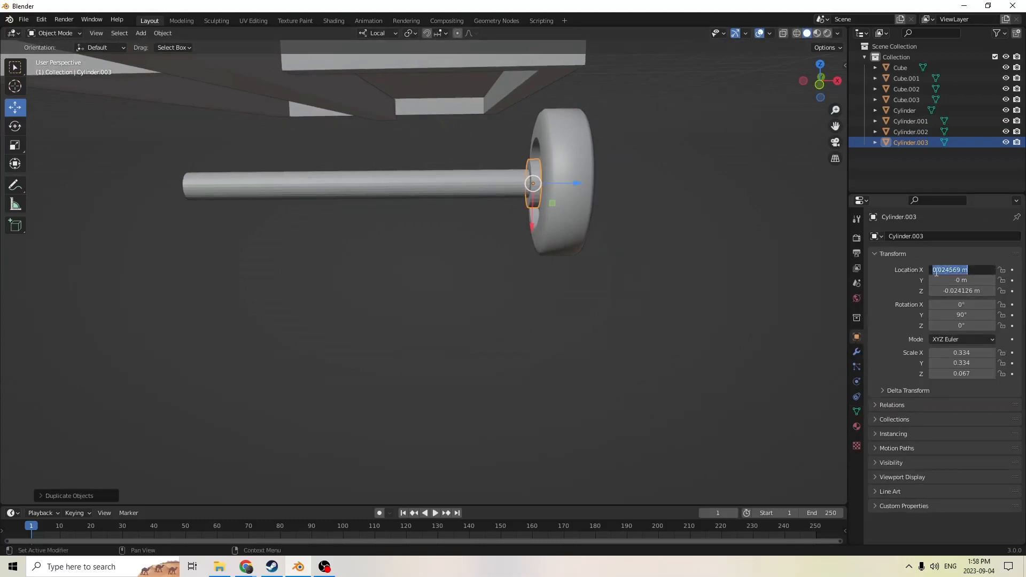
type("-")
key("Return")
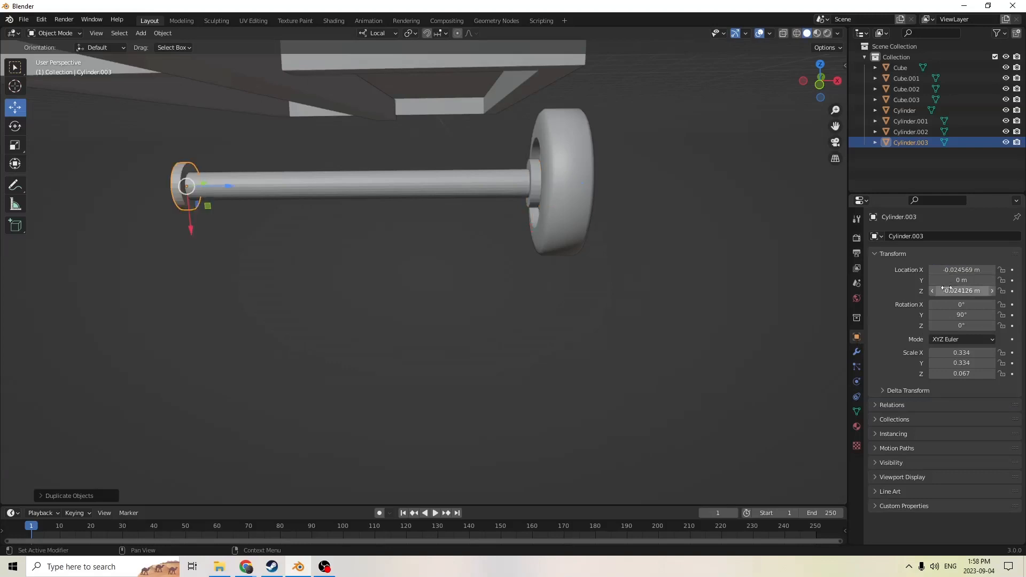
Join the two end flanges and the axle into a single object
middle_click_drag(637, 262, 586, 211)
middle_click_drag(392, 190, 494, 192)
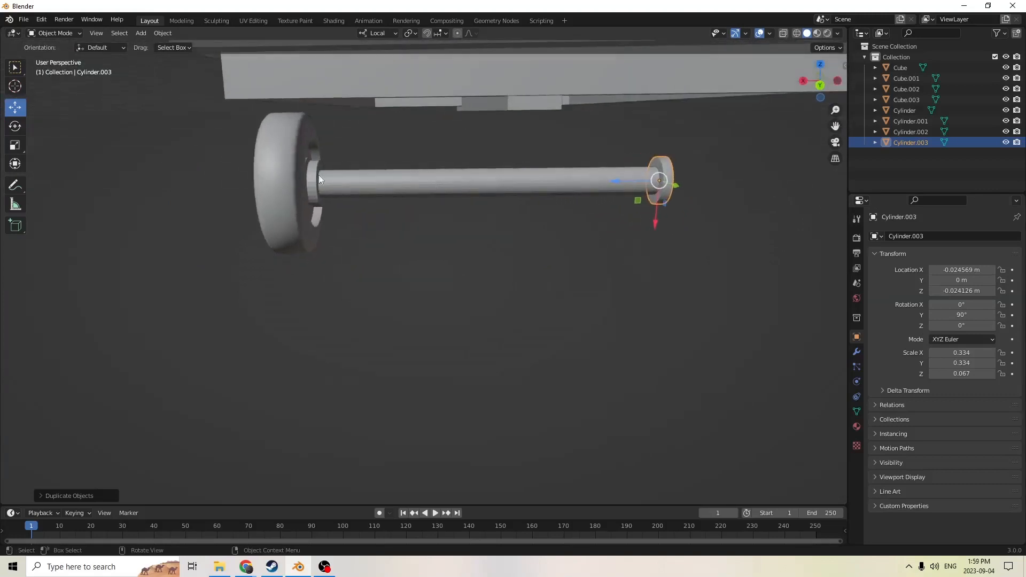
middle_click_drag(311, 182, 457, 224)
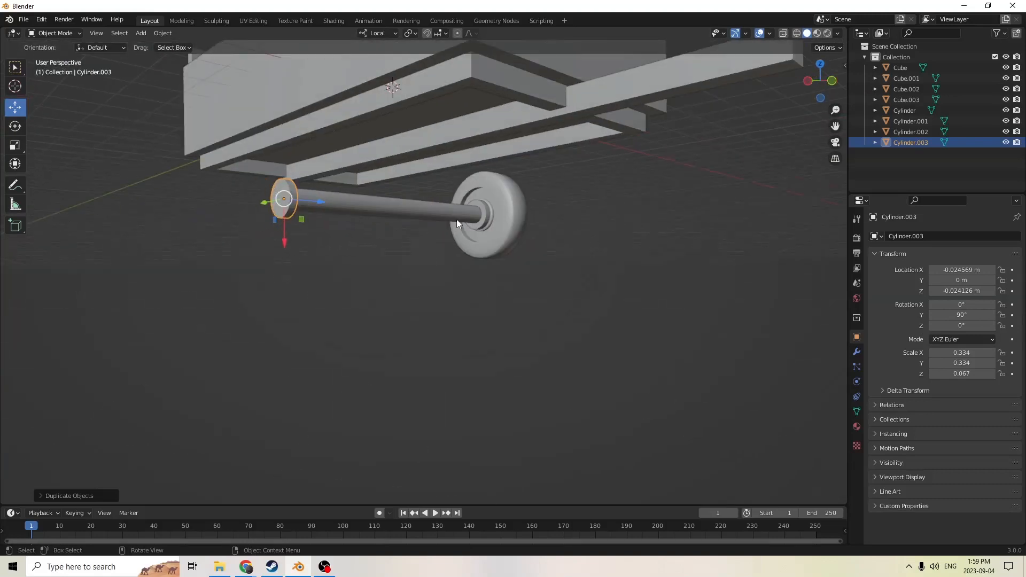
left_click(484, 224)
left_click(291, 198, "shift")
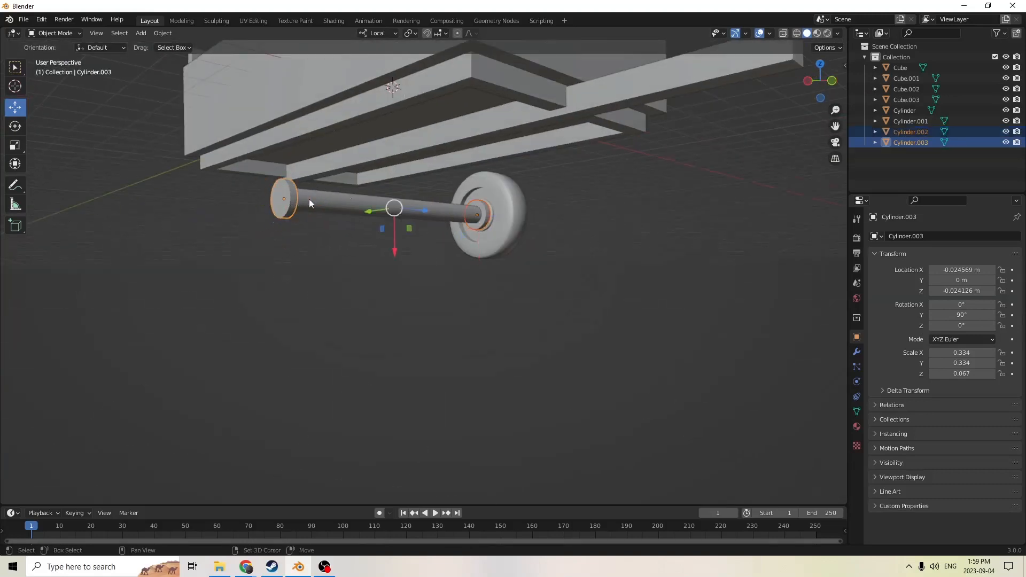
left_click(351, 206, "shift")
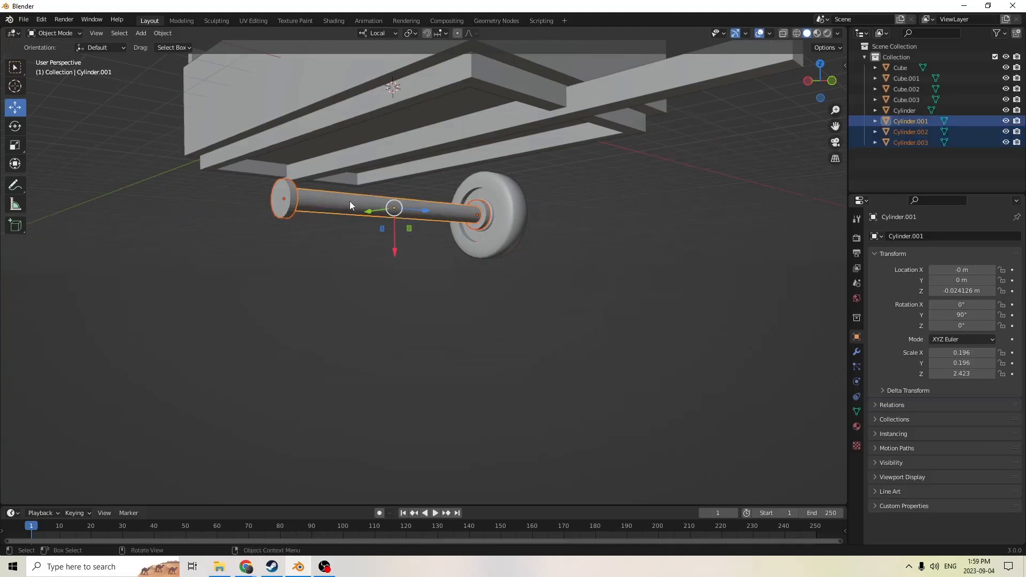
middle_click_drag(349, 201, 337, 204)
left_click(575, 247)
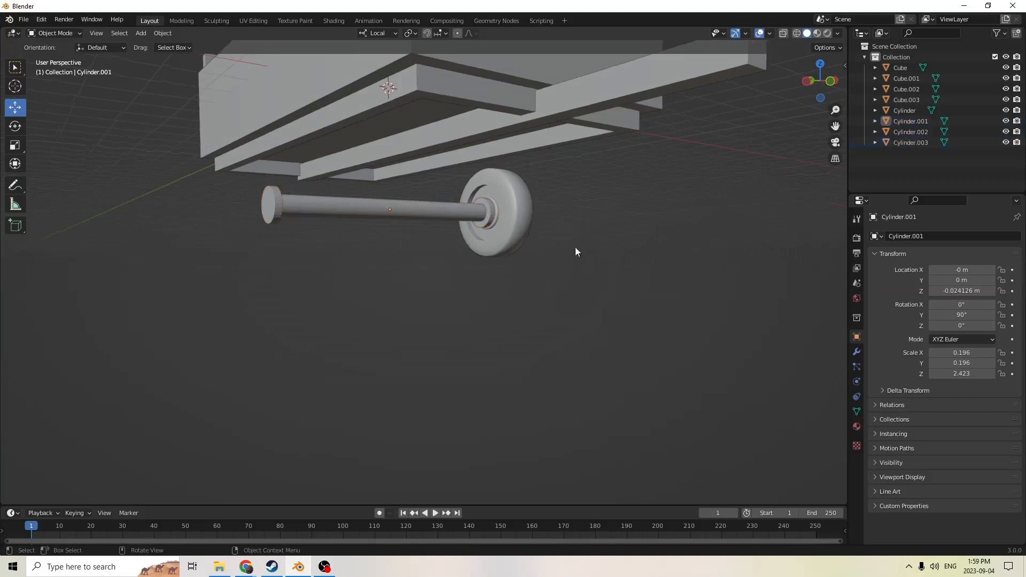
left_click(491, 214)
left_click(269, 207, "shift")
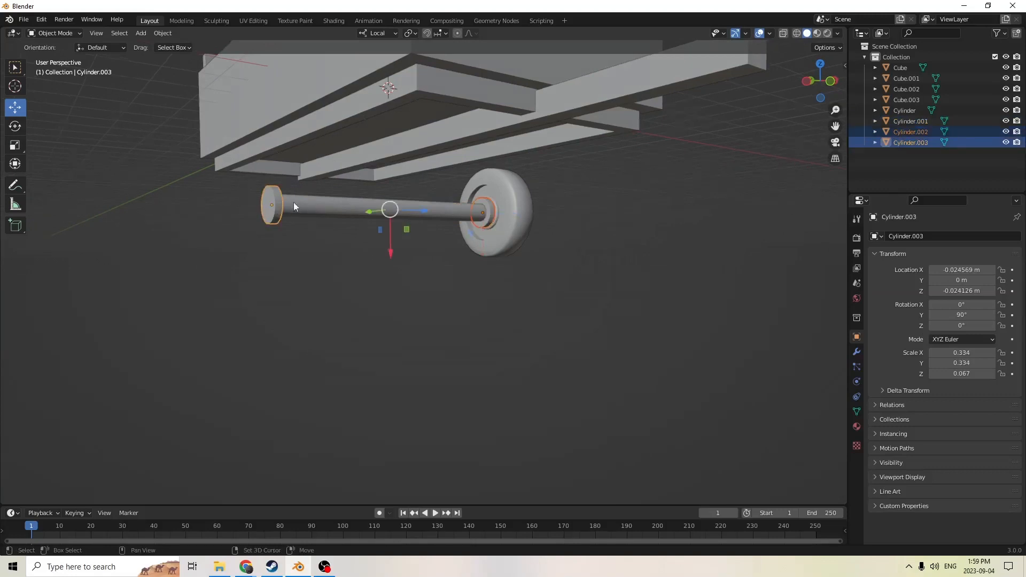
left_click(326, 206, "shift")
key("ctrl+j")
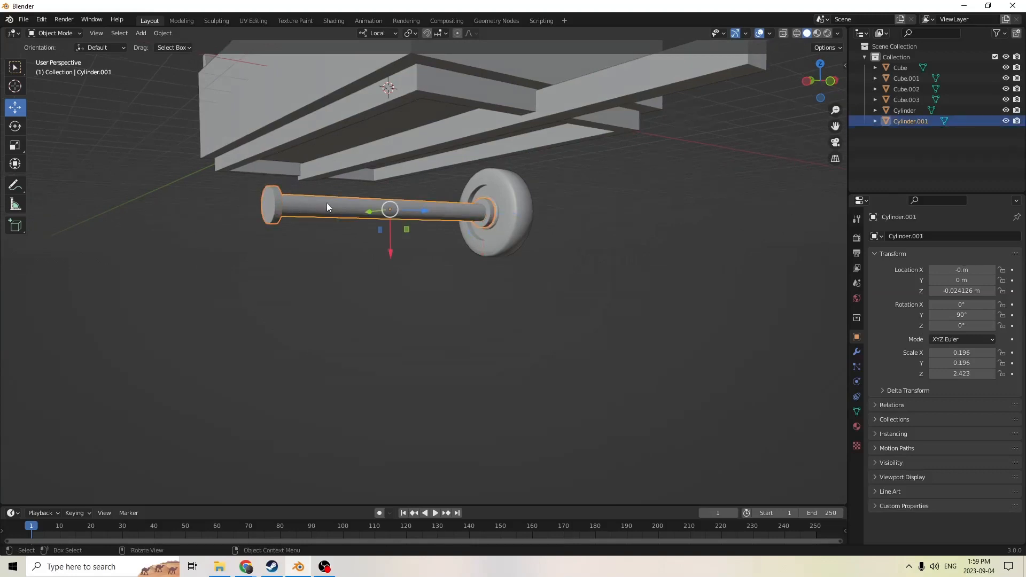
Duplicate the wheel and flanged axle together and move the copies toward the drawbar end, to an axle Y location of about -0.036983 m
left_click_drag(389, 249, 398, 303)
key("ctrl+z")
middle_click_drag(396, 216, 363, 229)
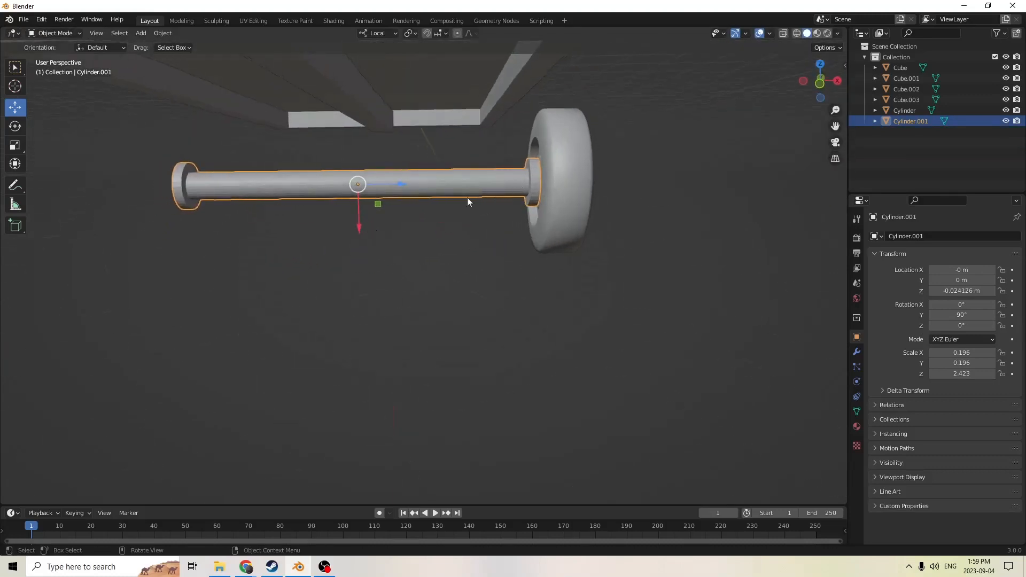
left_click(544, 180)
middle_click_drag(545, 181, 521, 194)
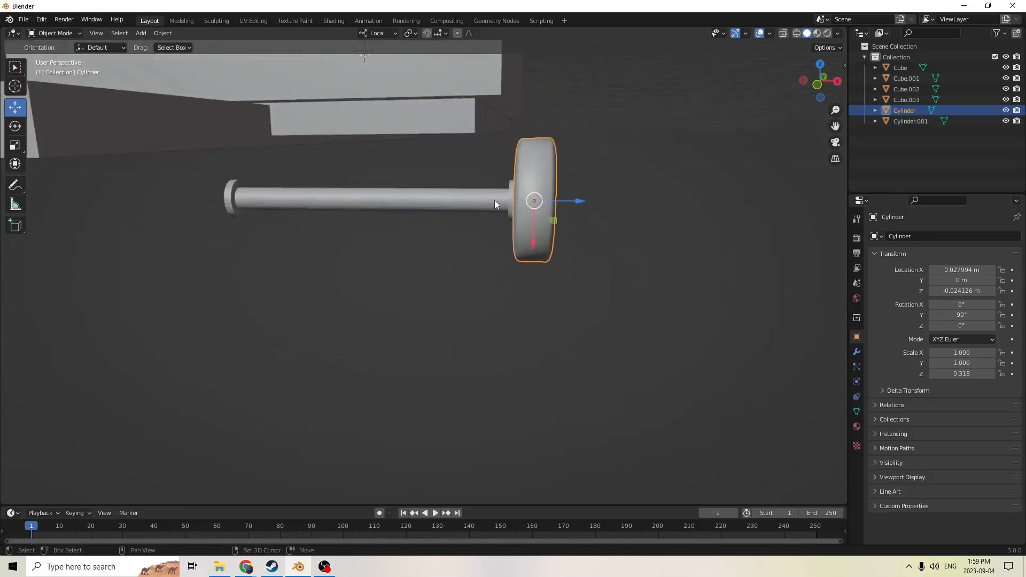
left_click(369, 199, "shift")
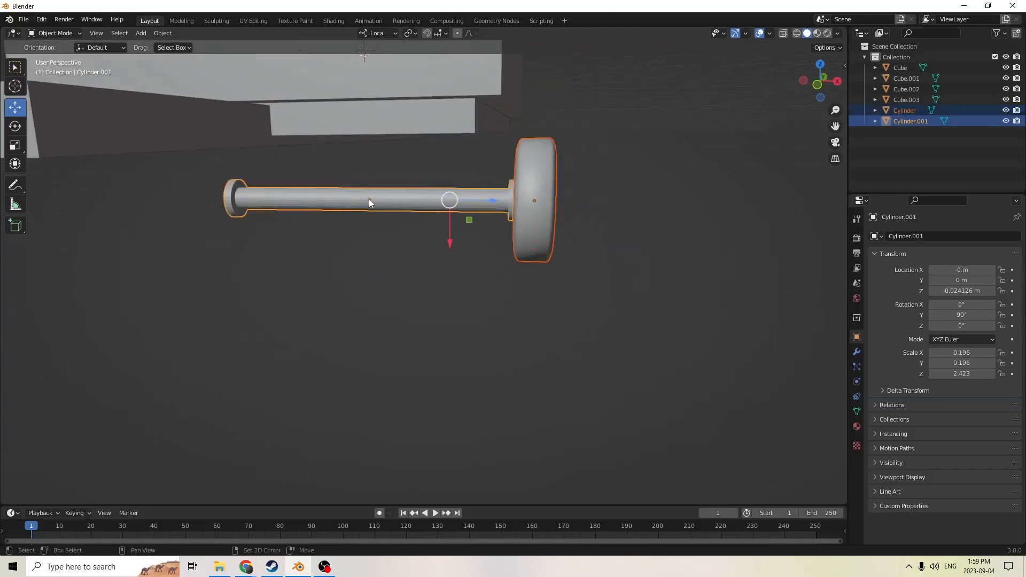
key("shift+d")
key("Escape")
middle_click_drag(553, 156, 396, 198)
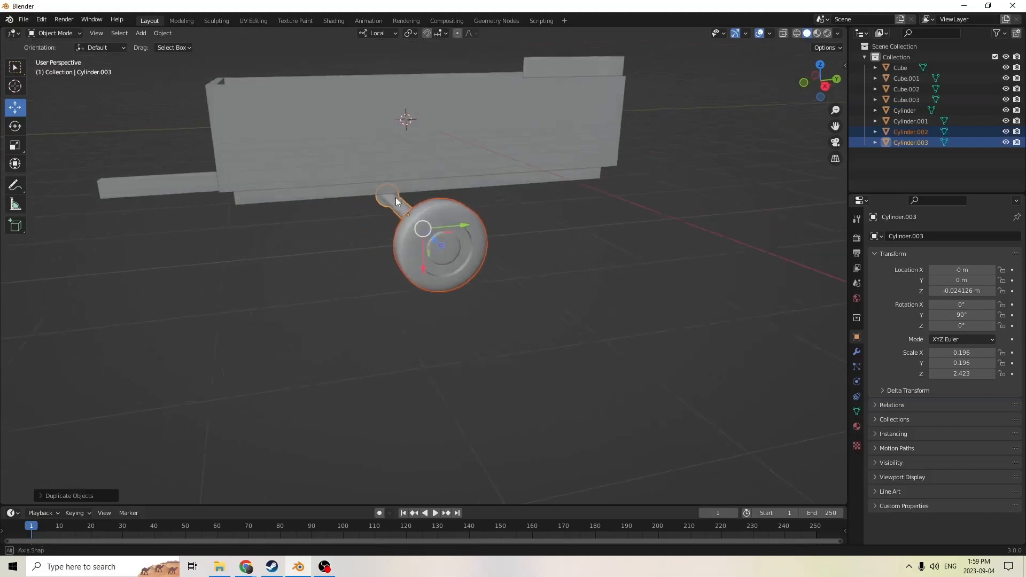
left_click_drag(460, 223, 308, 221)
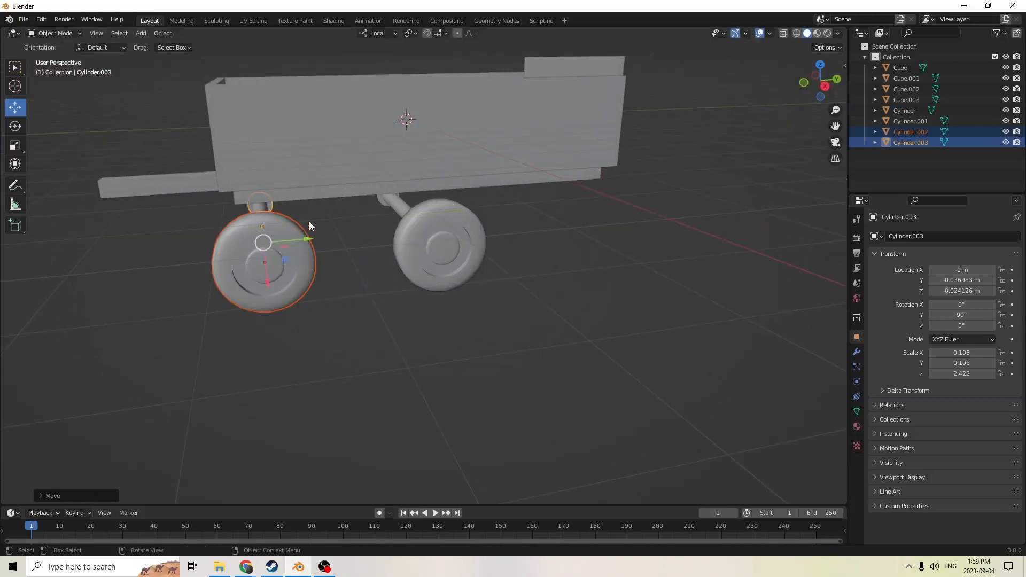
Raise the copied axle and wheel up against the trailer's underside, to a Z location of about -0.014901 m
middle_click_drag(308, 221, 446, 233)
scroll(342, 201, "up", 2)
left_click_drag(372, 245, 372, 183)
middle_click_drag(372, 183, 442, 185)
left_click_drag(443, 202, 447, 206)
middle_click_drag(447, 206, 427, 217)
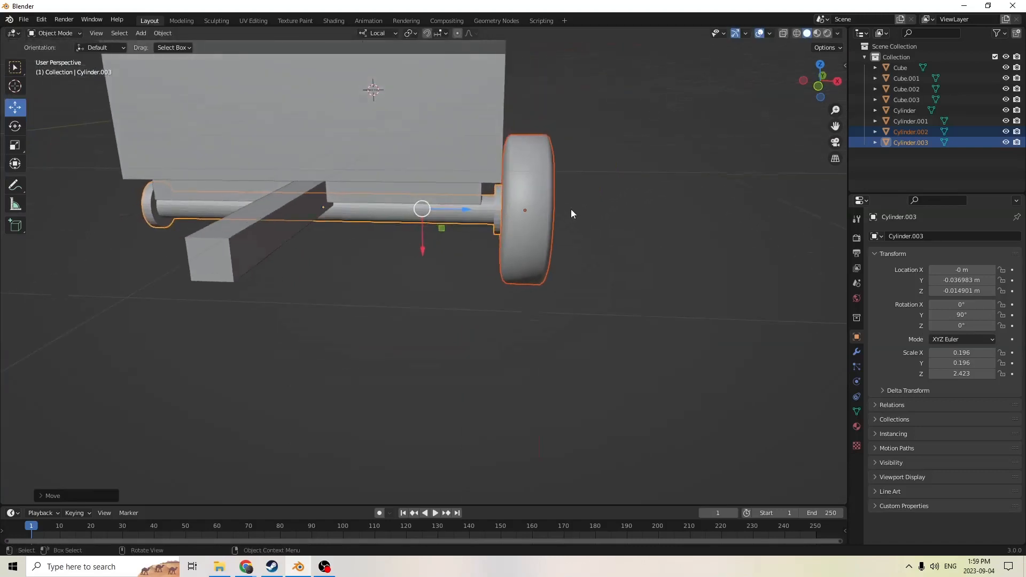
Move the copied wheel outward to an X location of about 0.028704 m and stretch the copied axle to a local Z scale of about 2.507
left_click(537, 212)
left_click_drag(567, 215, 575, 211)
left_click(455, 209)
middle_click_drag(455, 208, 481, 183)
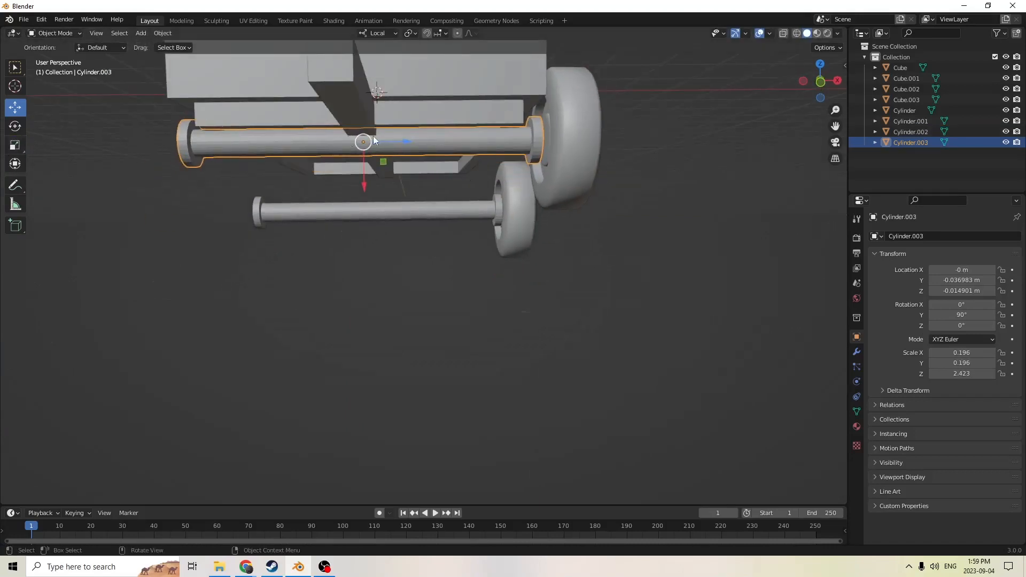
left_click(15, 145)
left_click_drag(409, 140, 411, 140)
middle_click_drag(411, 140, 412, 171)
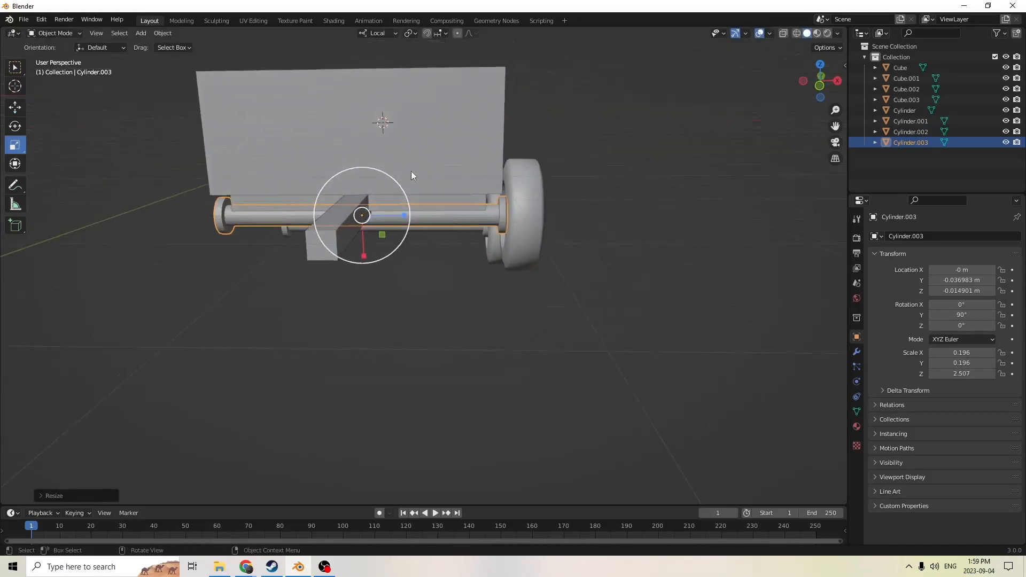
Delete the original lower wheel and its axle
middle_click_drag(531, 193, 443, 188)
left_click(444, 185)
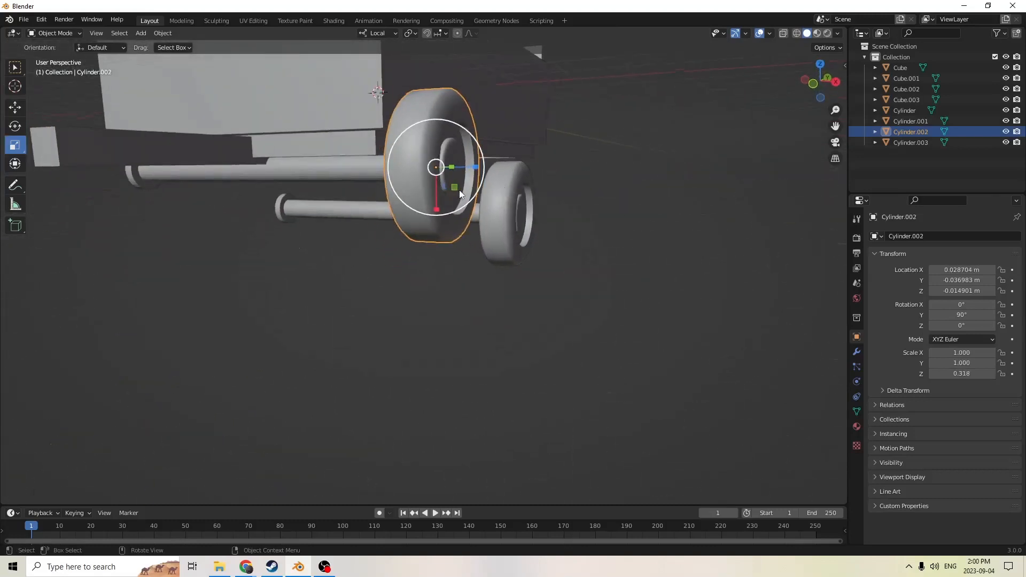
left_click(505, 205)
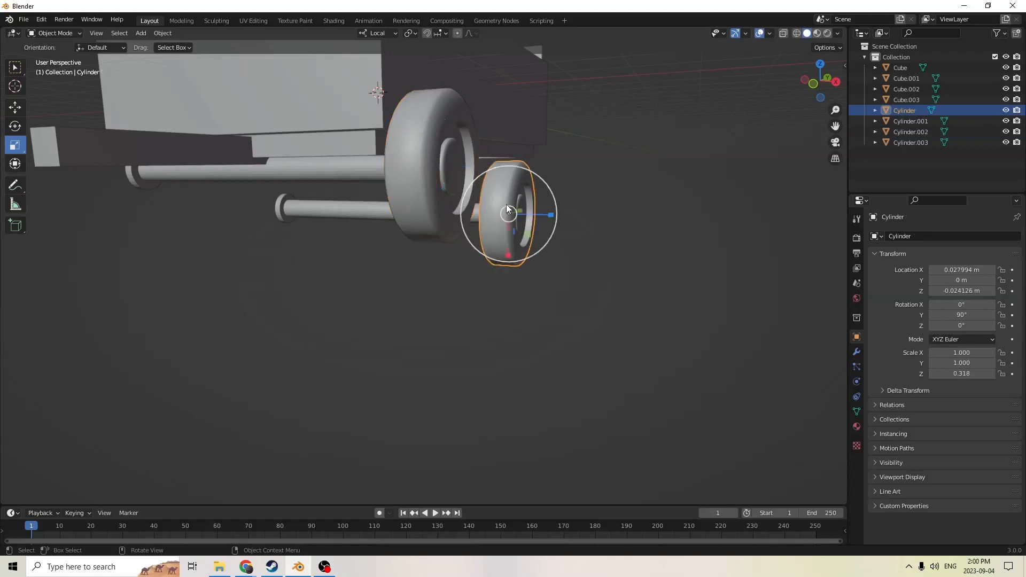
middle_click_drag(505, 204, 425, 185)
key("x")
left_click(456, 201)
left_click(438, 207)
key("Delete")
Duplicate the drawbar-end axle in place and set the copy's Y location to 0.036983 m
left_click(425, 185)
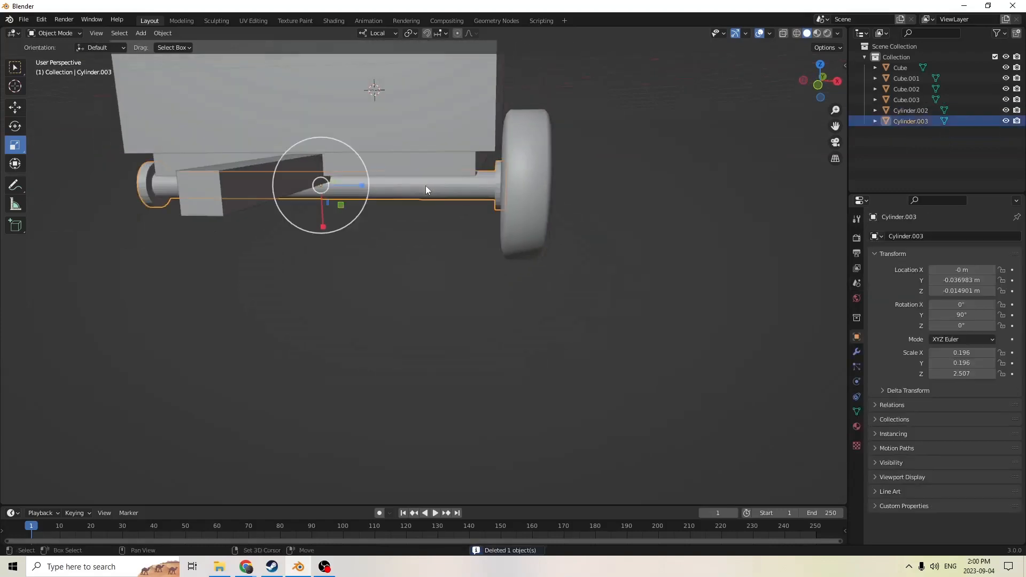
key("shift+d")
key("Escape")
middle_click_drag(470, 152, 415, 140)
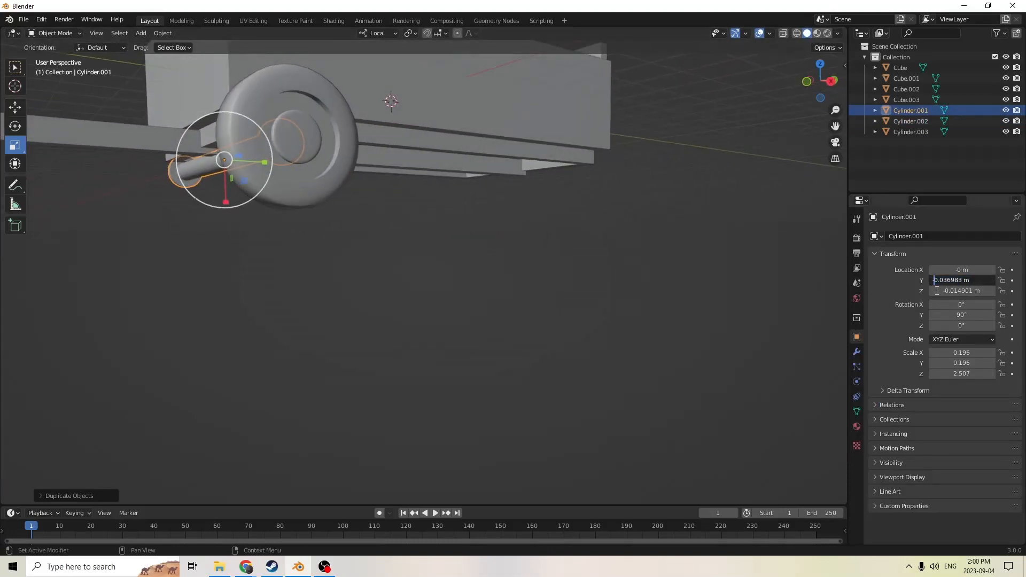
key("Return")
middle_click_drag(764, 244, 791, 241)
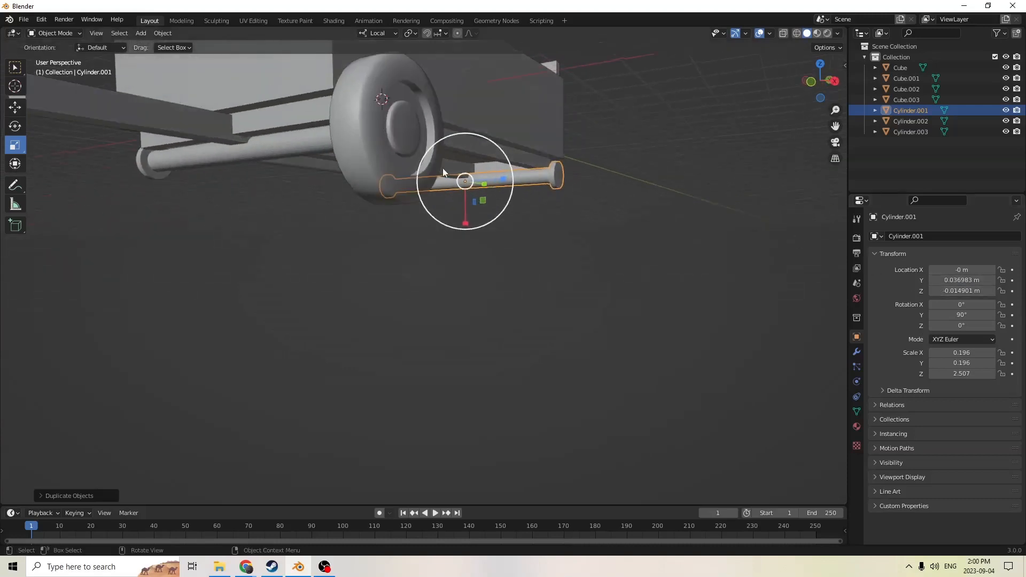
Duplicate the drawbar-end wheel in place and set the copy's Y location to 0.036983 m, on the second axle
left_click(345, 162)
middle_click_drag(503, 164, 443, 176)
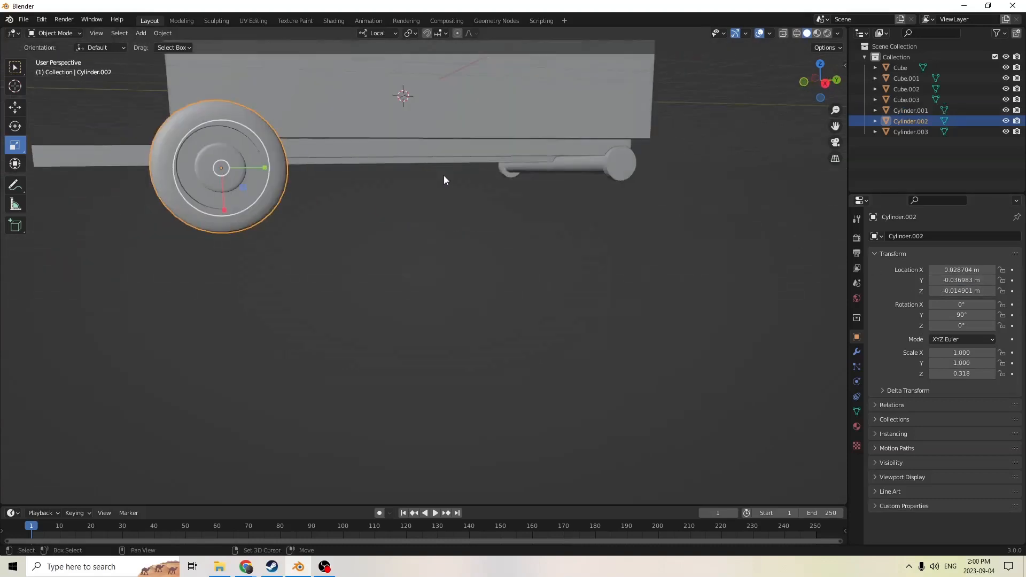
key("shift+d")
right_click(499, 158)
middle_click_drag(499, 158, 498, 156)
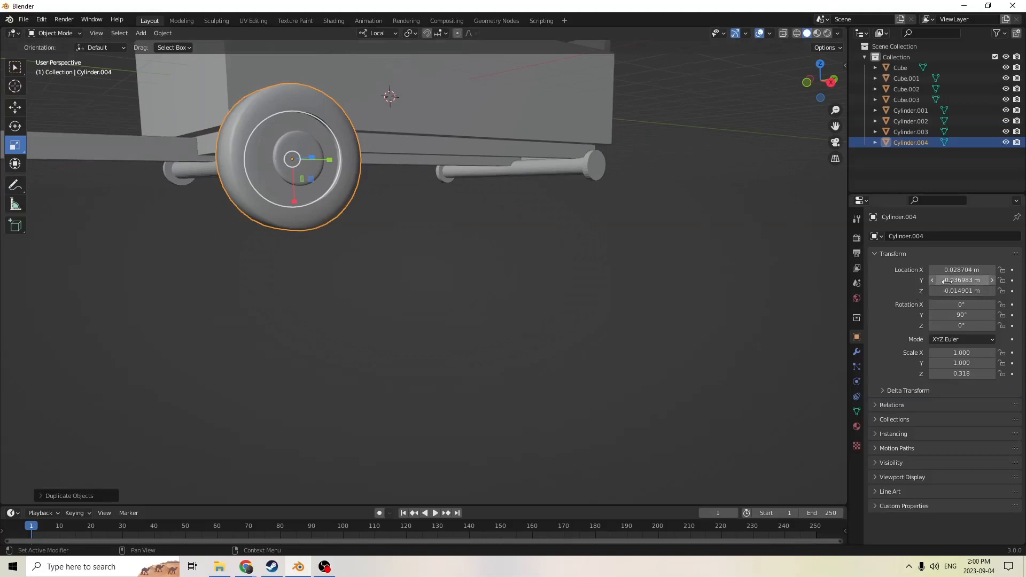
key("Return")
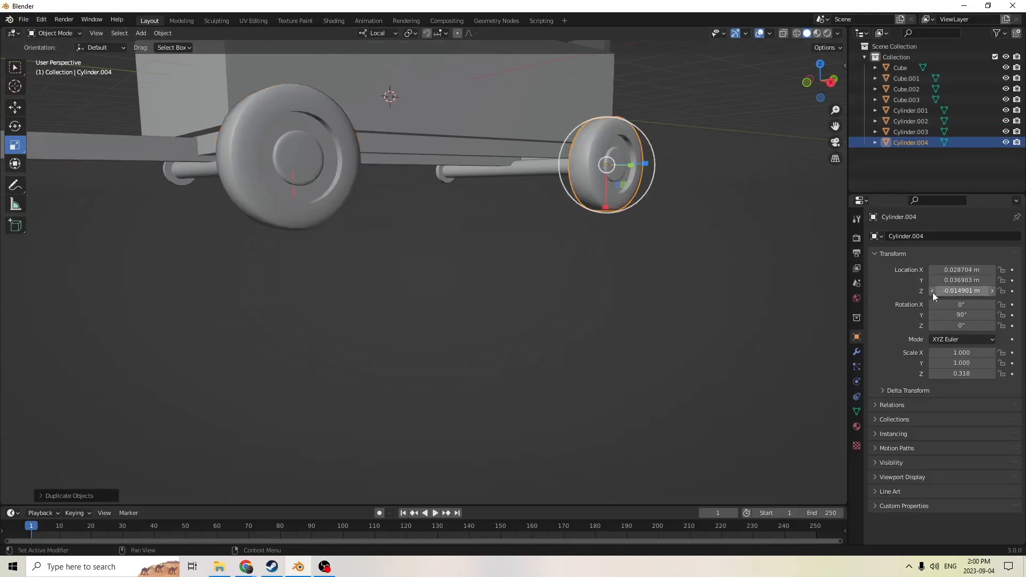
Duplicate the second axle's wheel in place and set the copy's X location to -0.028704 m, at that axle's opposite end
middle_click_drag(615, 214, 625, 187)
key("shift+d")
right_click(742, 168)
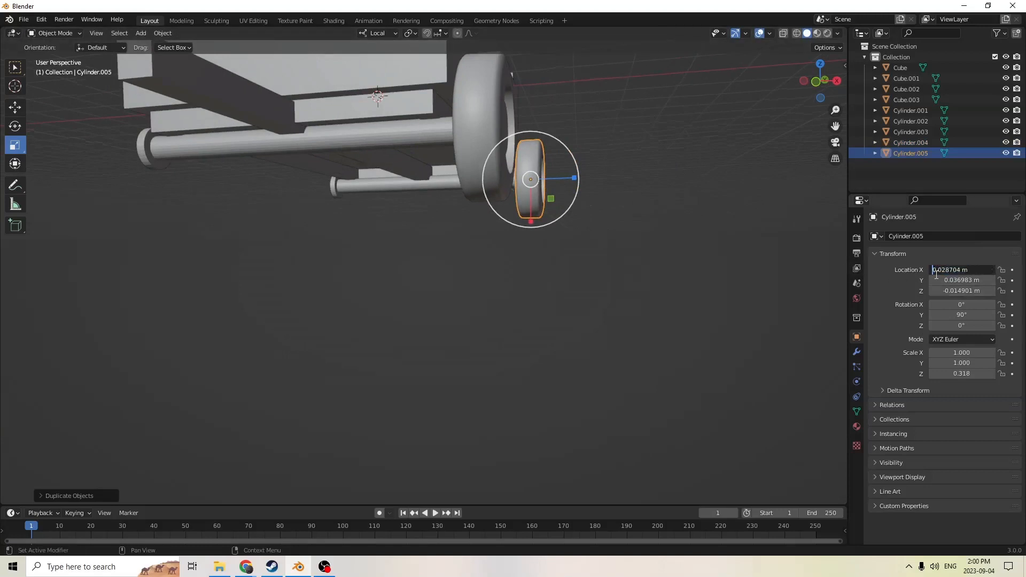
type("-")
key("Return")
Duplicate the drawbar-end wheel in place and set the copy's X location to -0.028704 m, on the trailer's opposite side
middle_click_drag(554, 208, 589, 204)
left_click(604, 142)
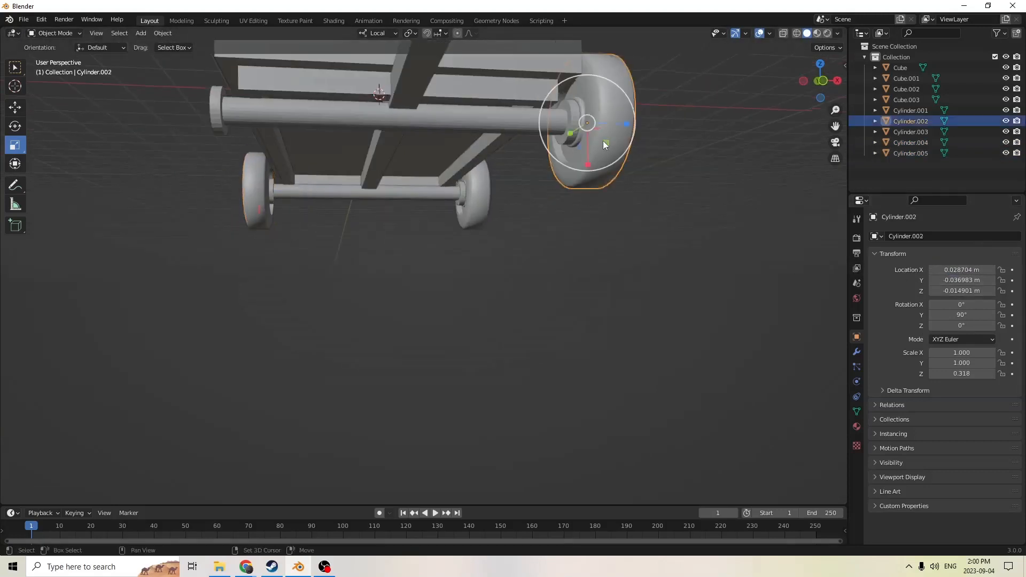
key("shift+d")
right_click(603, 140)
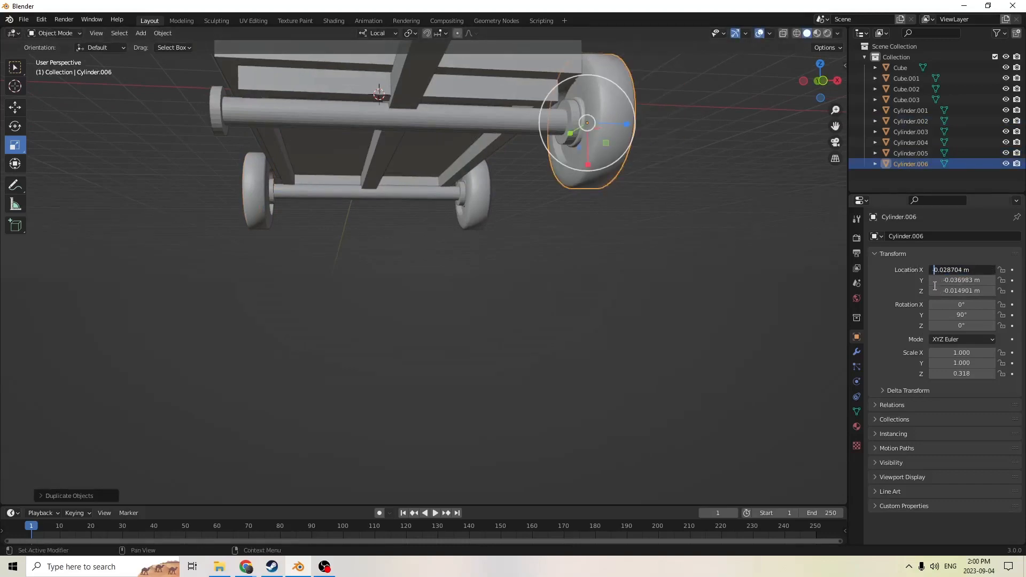
type("-")
key("Return")
middle_click_drag(691, 210, 664, 170)
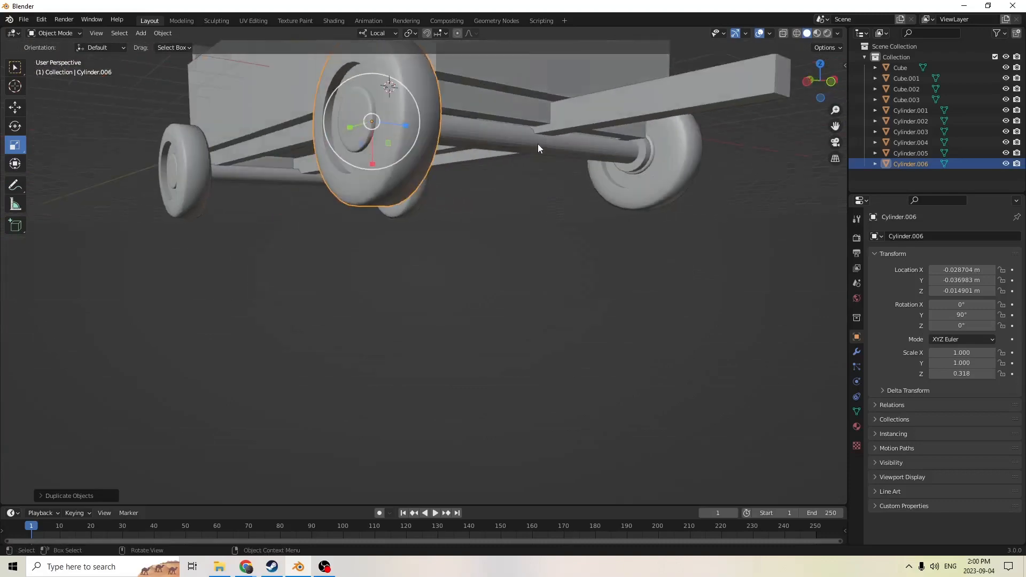
Deselect the copied wheel and add a cylinder mesh at the world origin
middle_click_drag(546, 140, 273, 229)
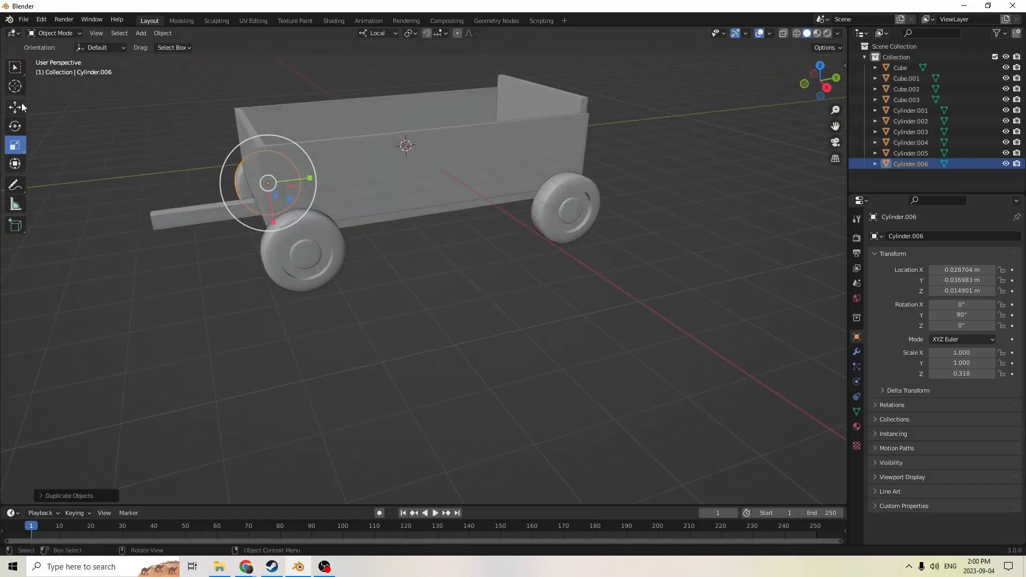
mouse_move(836, 128)
left_mouse_down()
mouse_move(986, 138)
mouse_move(994, 110)
mouse_move(962, 102)
mouse_move(828, 135)
left_mouse_up()
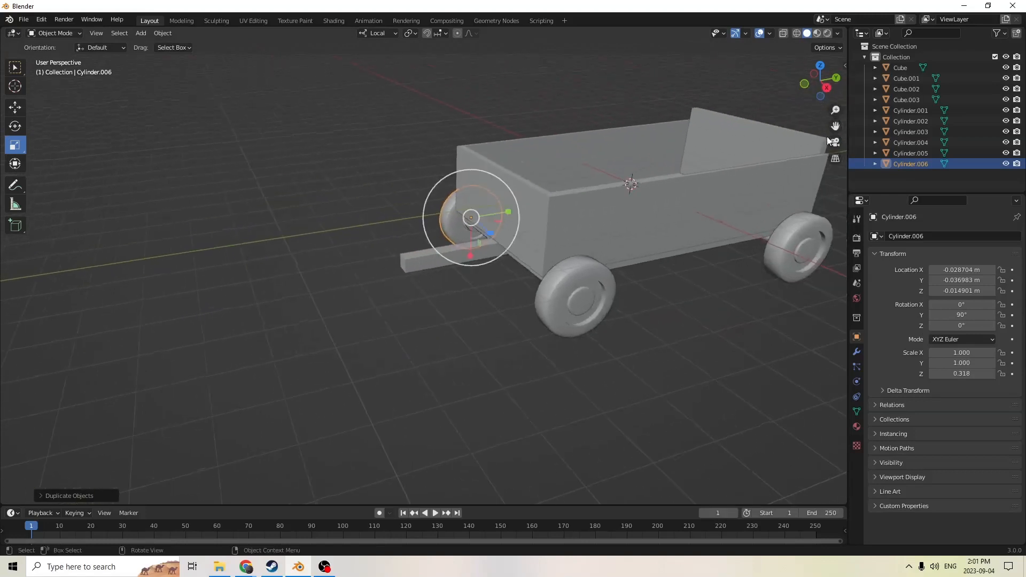
scroll(764, 140, "up", 2)
middle_click_drag(650, 147, 404, 165)
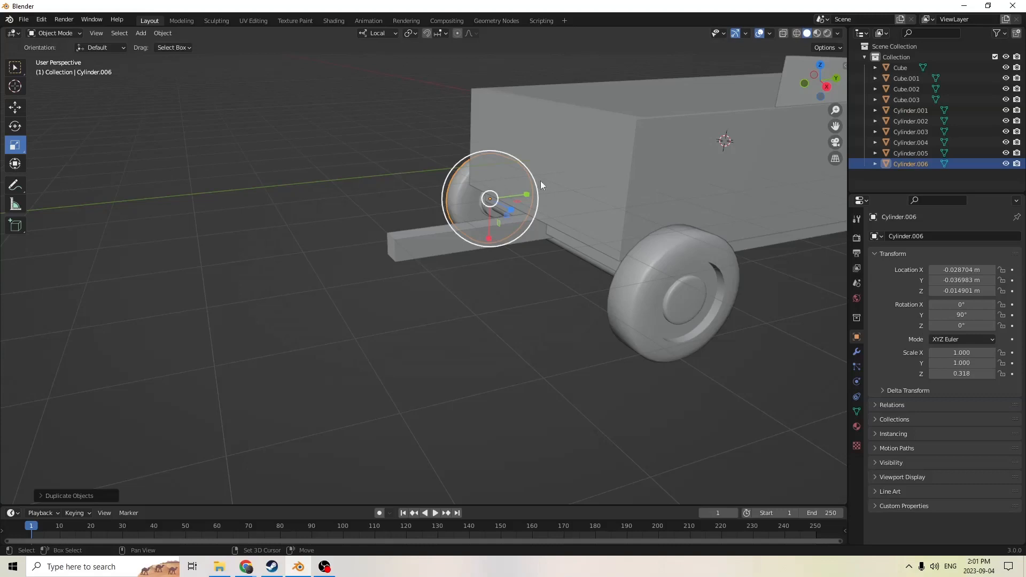
middle_click_drag(569, 182, 610, 184)
left_click(814, 301)
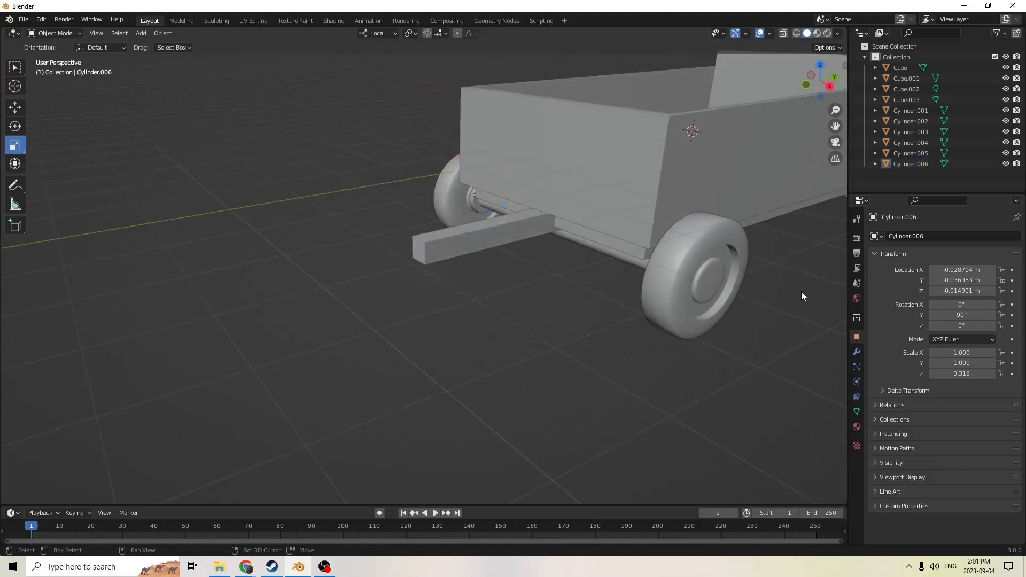
key("shift+a")
mouse_move(772, 290)
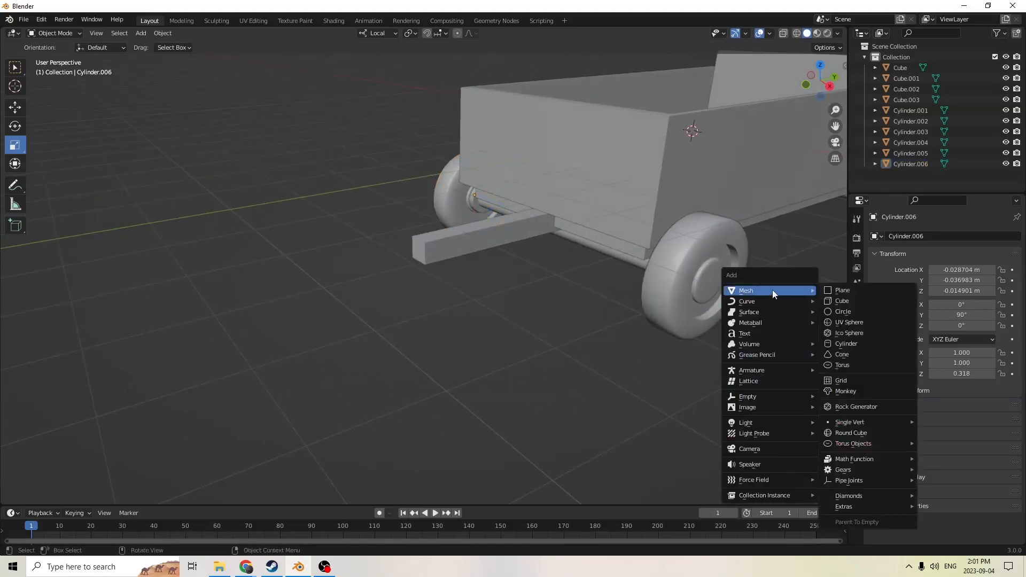
left_click(837, 345)
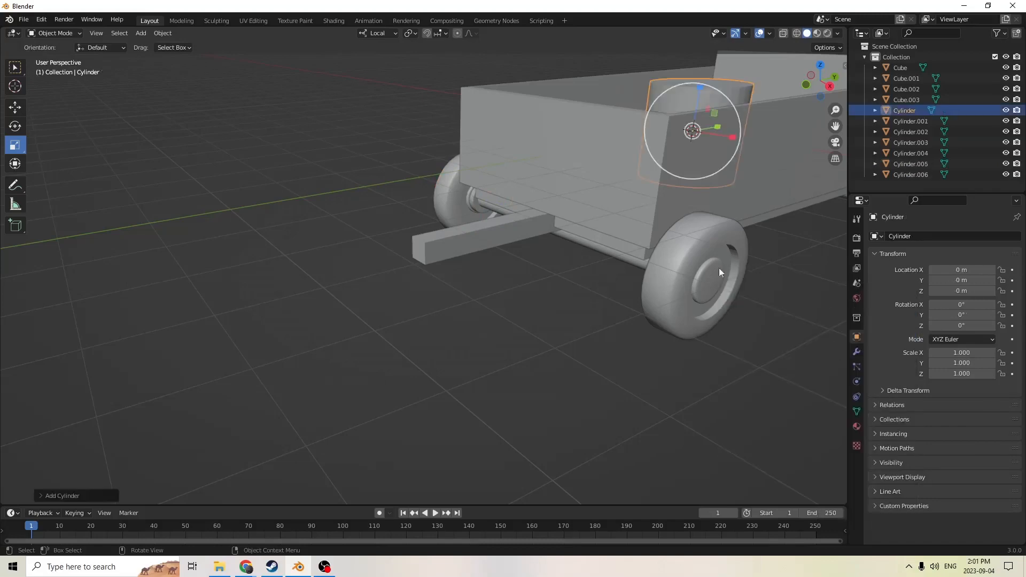
Move the new cylinder to the drawbar's free end, at Y -0.075724 m and Z -0.004918 m
middle_click_drag(720, 268, 622, 264)
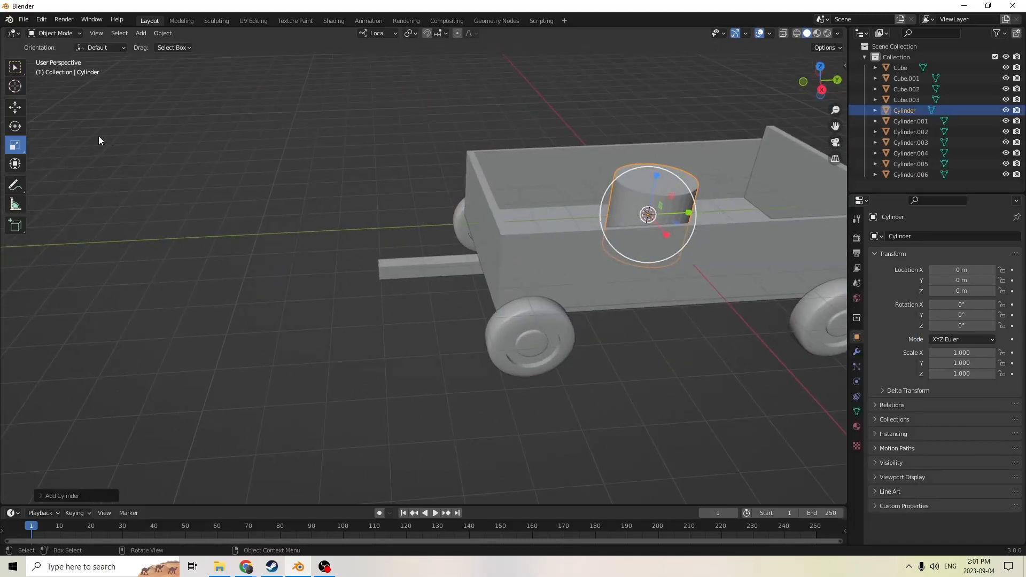
left_click(14, 107)
middle_click_drag(599, 211, 614, 203)
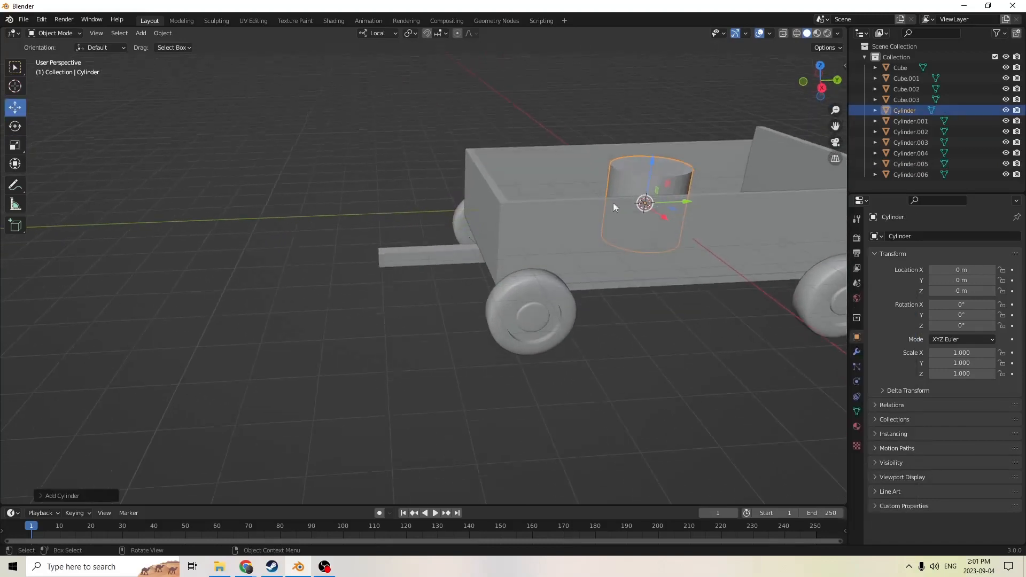
left_click_drag(689, 202, 397, 199)
scroll(397, 199, "up", 3)
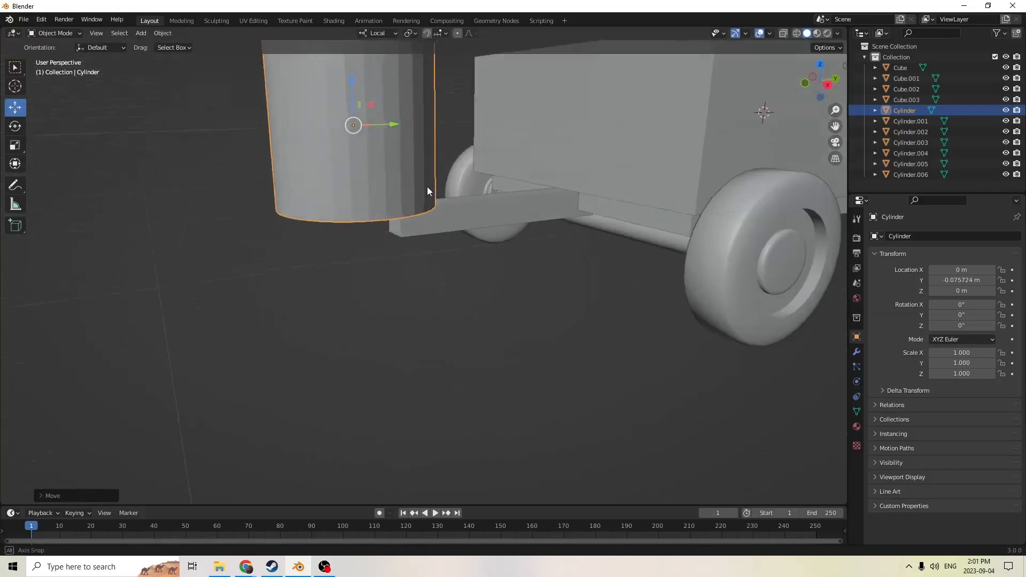
middle_click_drag(428, 187, 395, 178)
scroll(399, 175, "down", 1)
left_click_drag(321, 108, 322, 130)
mouse_move(322, 130)
middle_mouse_down()
mouse_move(327, 111)
mouse_move(335, 128)
middle_mouse_up()
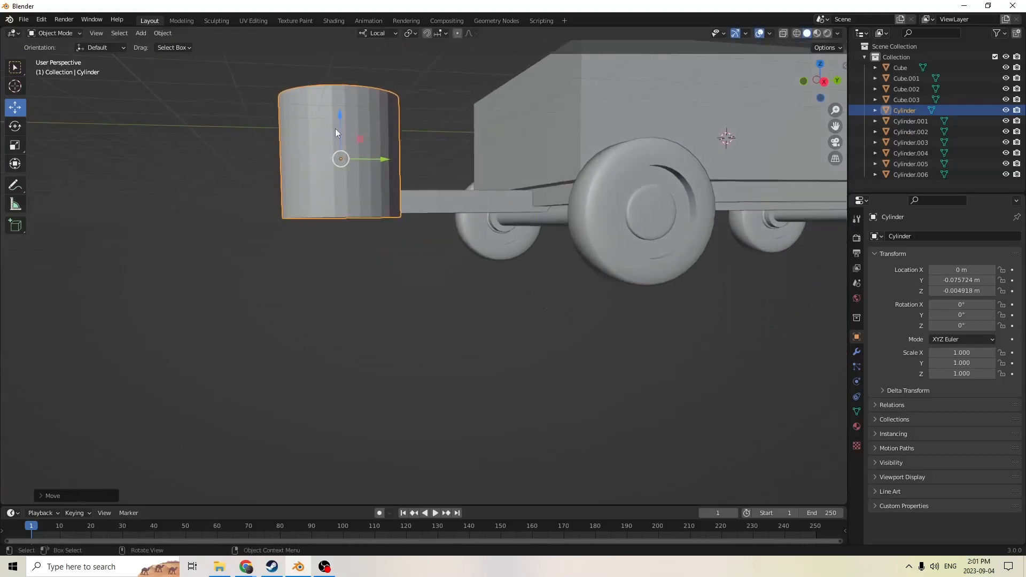
Scale the cylinder uniformly to 0.359 and set it against the drawbar tip at Y -0.073441 m, Z -0.010728 m
key("s")
left_click(415, 173)
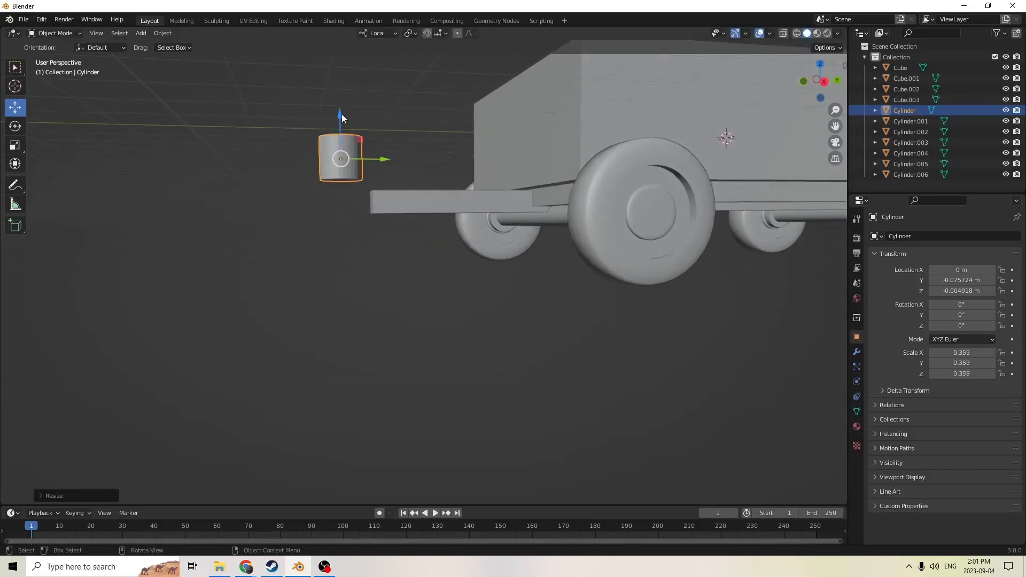
left_click_drag(341, 113, 342, 143)
middle_click_drag(342, 143, 378, 226)
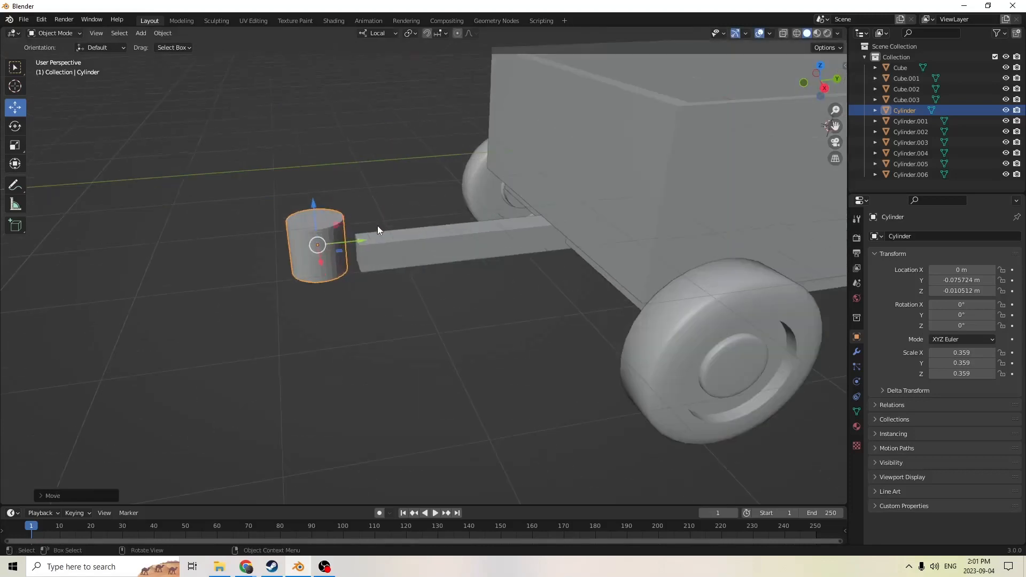
left_click_drag(361, 245, 364, 242)
middle_click_drag(364, 242, 393, 213)
left_click_drag(357, 97, 359, 100)
left_click_drag(398, 143, 400, 144)
middle_click_drag(399, 143, 404, 176)
Bevel the top face of the drawbar-tip cylinder by about 0.005 m with 3 segments
key("Tab")
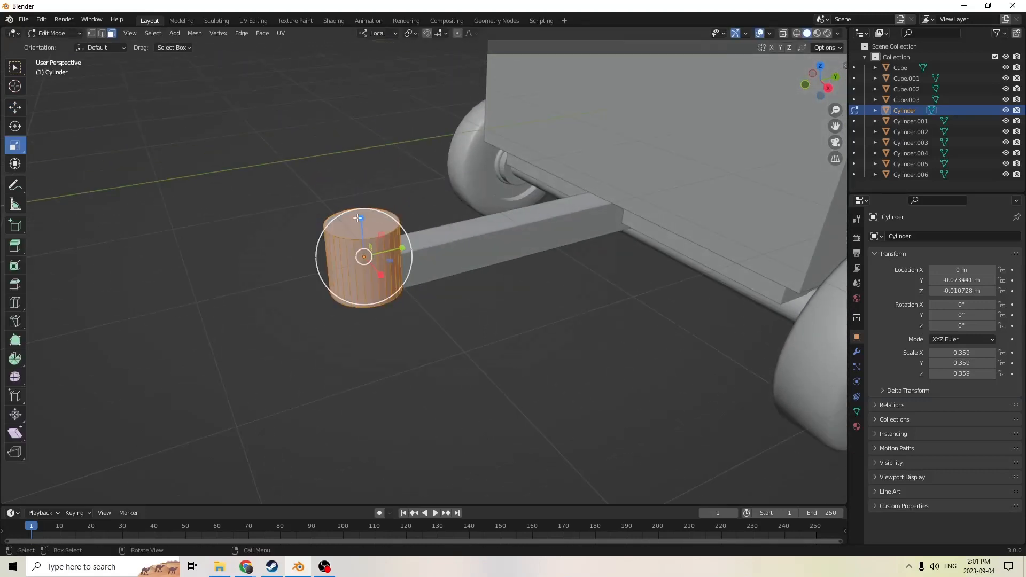
left_click(357, 218)
key("ctrl+b")
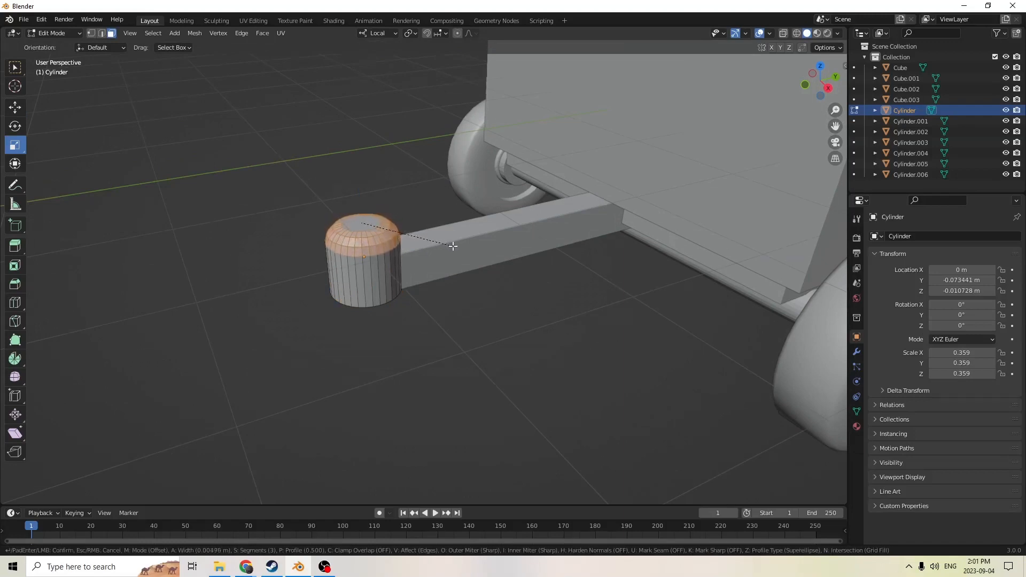
left_click(455, 247)
middle_click_drag(454, 247, 416, 107)
key("Tab")
Duplicate the rounded cylinder in place, lower the copy to Z -0.01196 m and scale it uniformly to 0.262
key("shift+d")
right_click(457, 141)
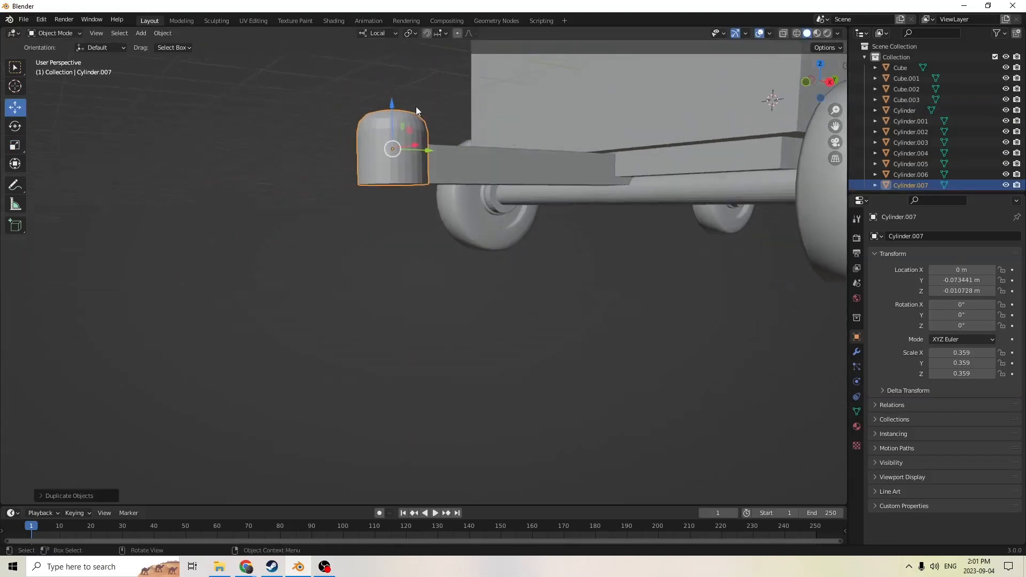
left_click_drag(391, 103, 394, 115)
key("s")
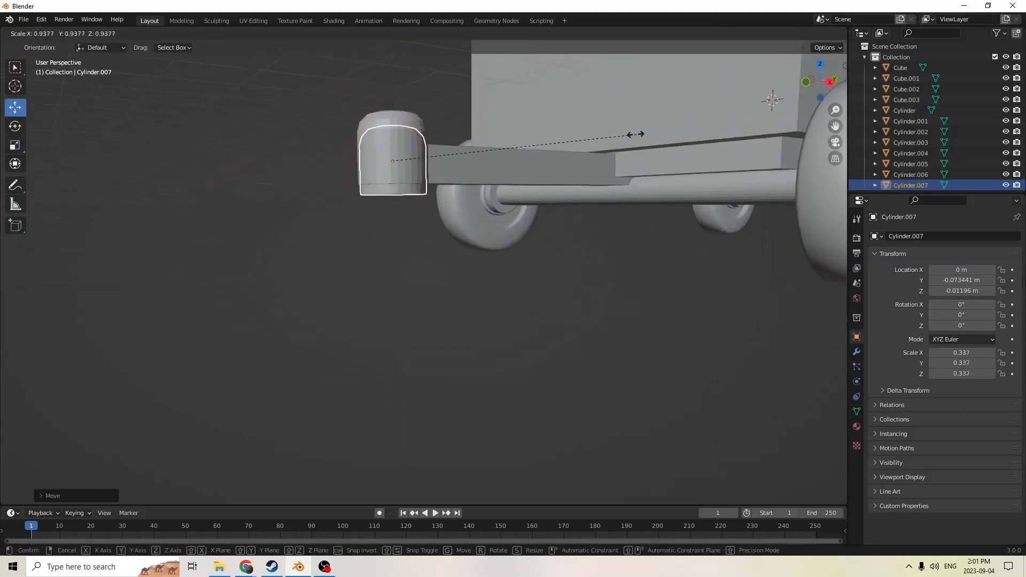
left_click(617, 133)
middle_click_drag(618, 137, 633, 98)
key("s")
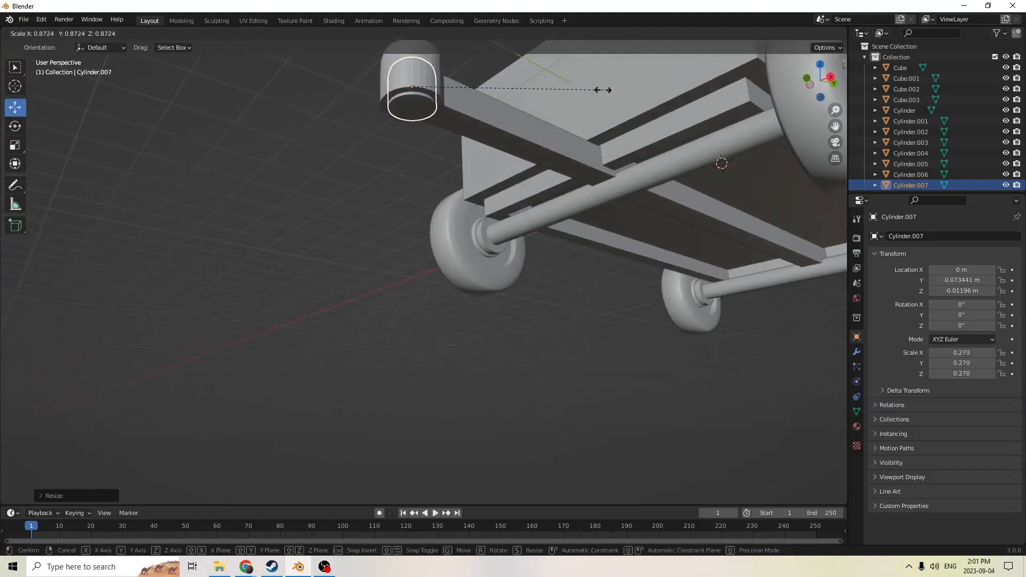
left_click(599, 90)
middle_click_drag(597, 90, 475, 112)
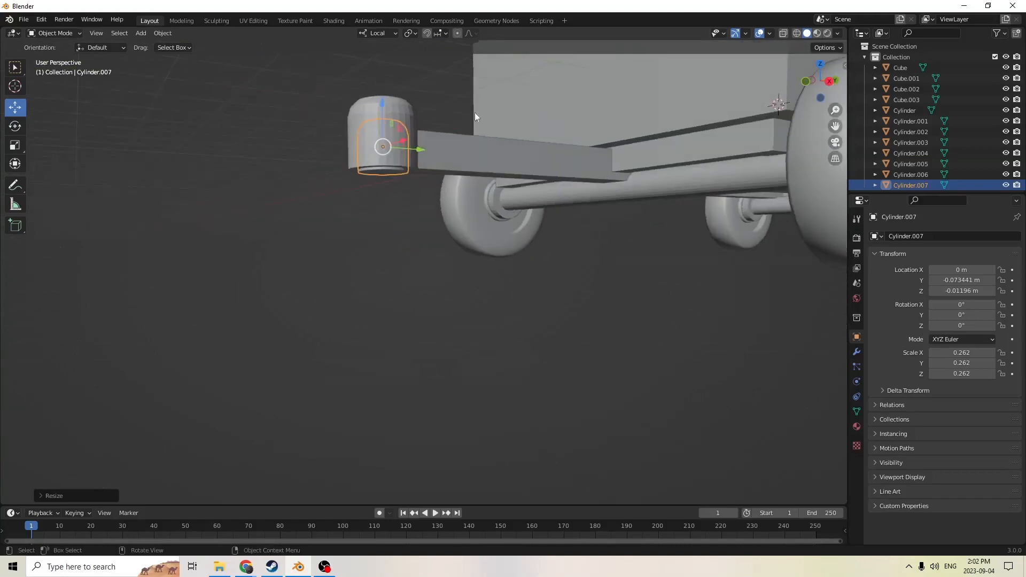
Subtract the smaller copy from the drawbar-tip cylinder with a Bool Tool Difference to hollow out the coupling
left_click(355, 130)
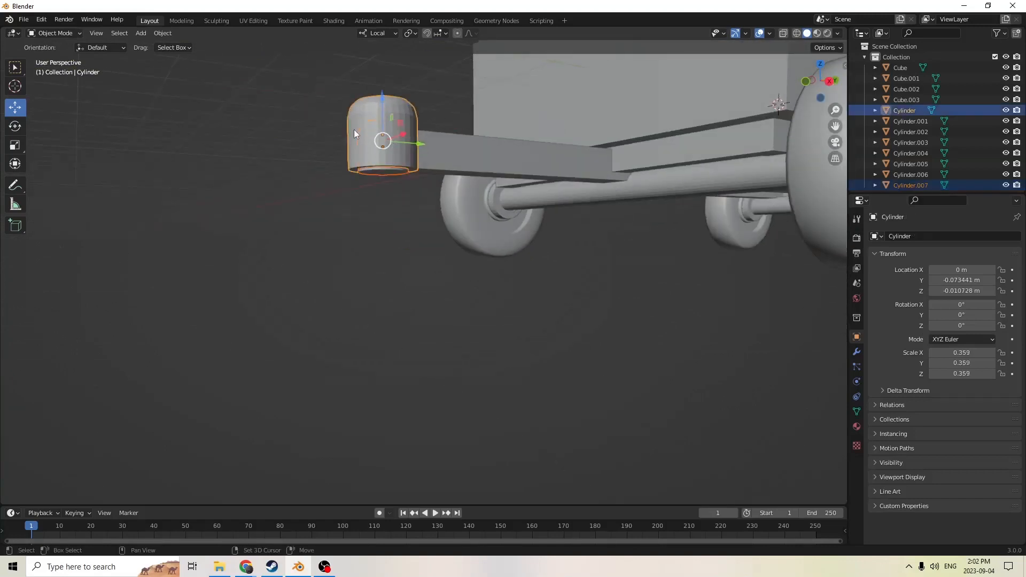
left_click(163, 33)
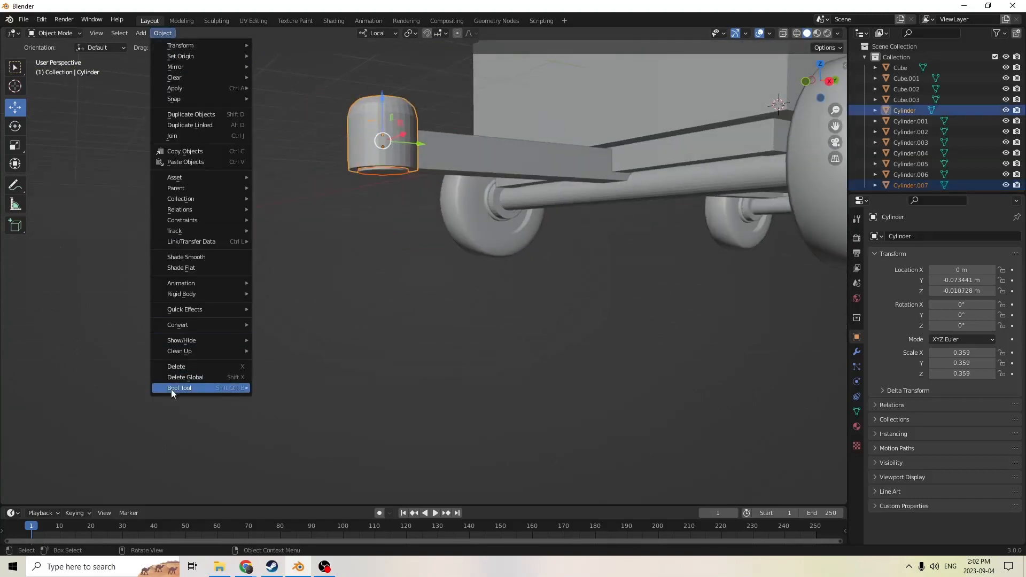
mouse_move(172, 389)
left_click(284, 399)
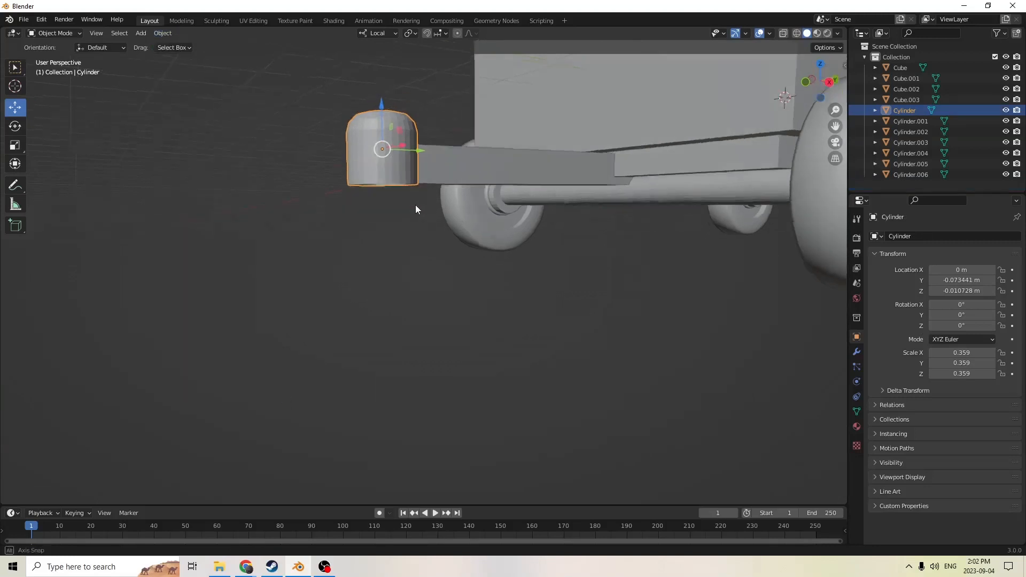
middle_click_drag(416, 204, 329, 165)
left_click(409, 187, "shift")
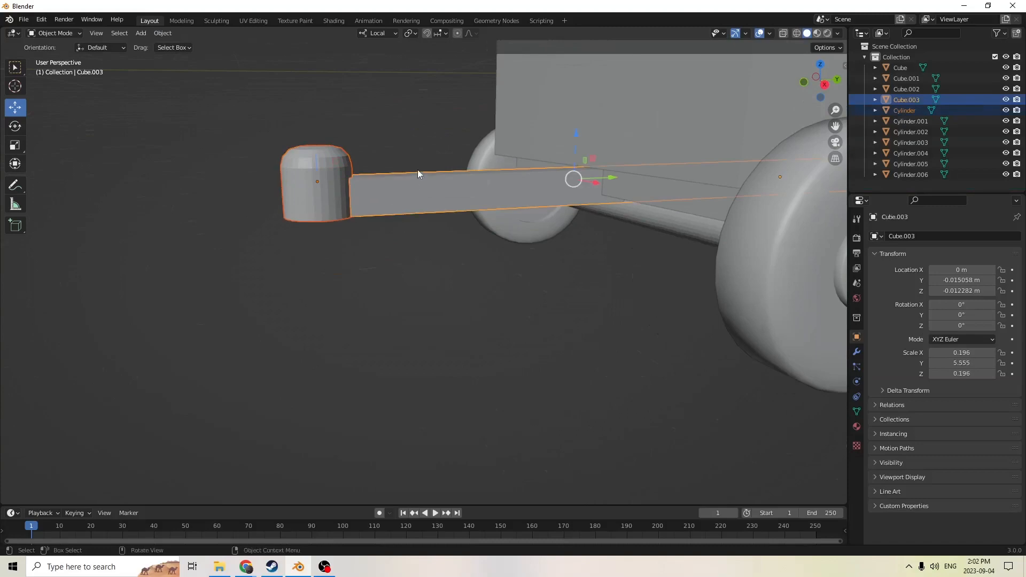
middle_click_drag(418, 169, 520, 151)
left_click(346, 256, "shift")
middle_click_drag(322, 201, 315, 273)
left_click(229, 166, "shift")
middle_click_drag(231, 168, 630, 276)
left_click(550, 290, "shift")
left_click(691, 255)
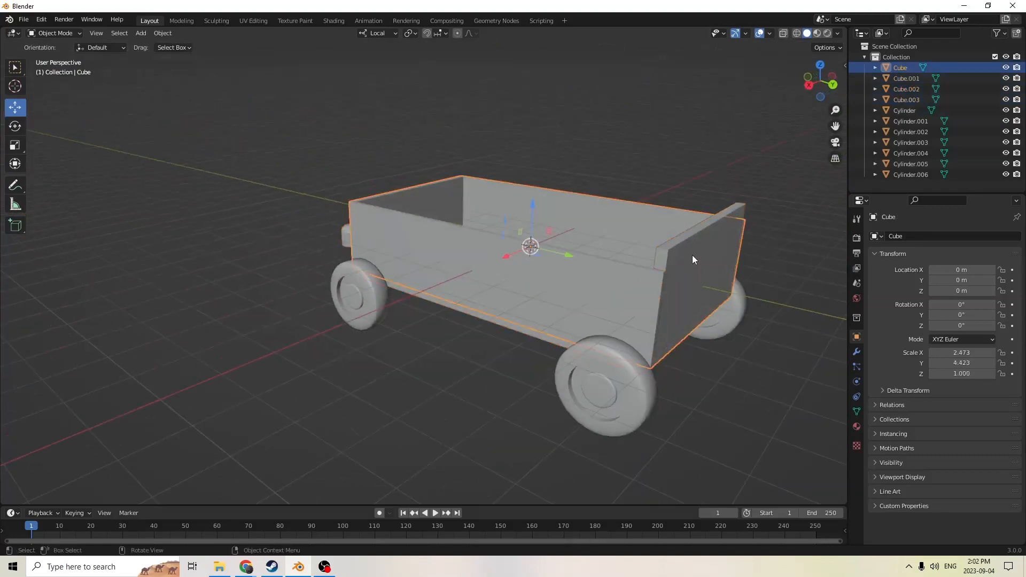
middle_click_drag(691, 255, 721, 257)
middle_click_drag(608, 226, 586, 220)
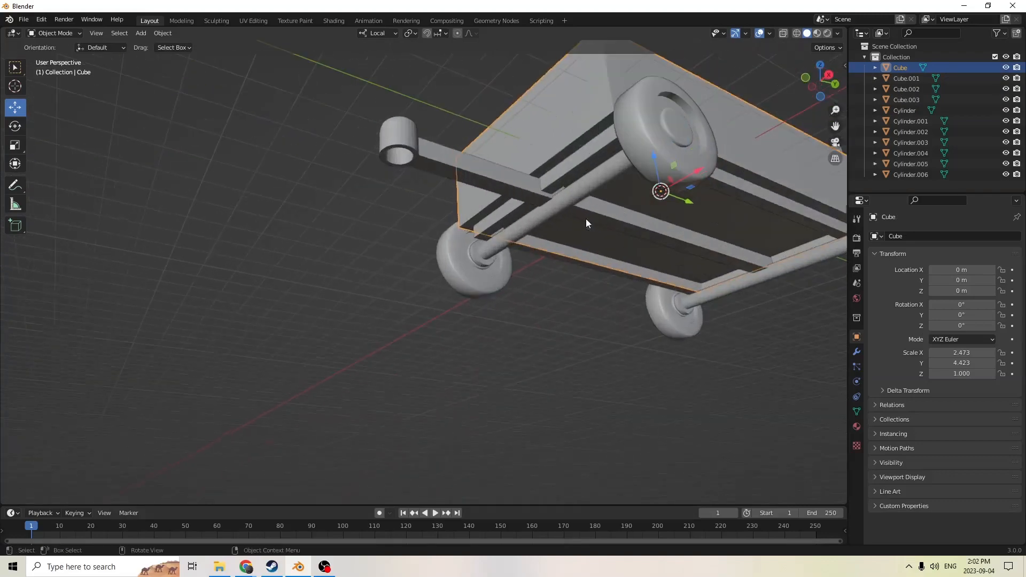
left_click(398, 144)
left_click(454, 162, "shift")
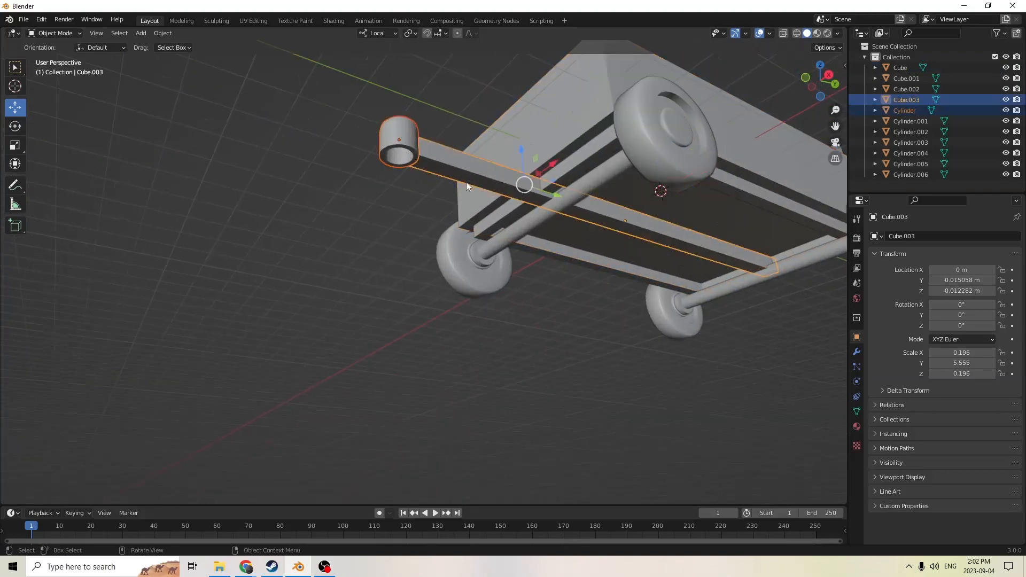
middle_click_drag(466, 182, 436, 219)
scroll(456, 252, "down", 3)
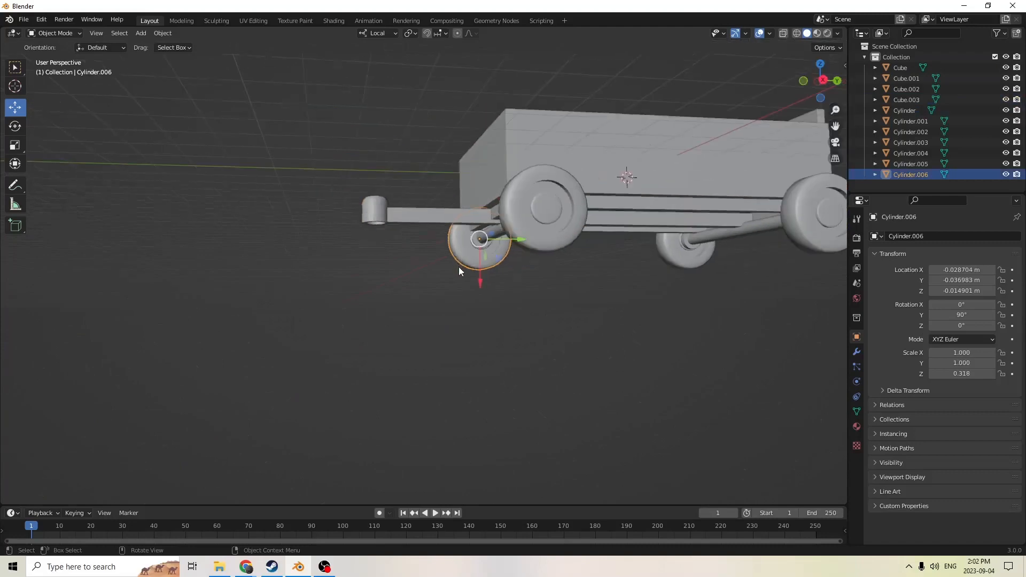
middle_click_drag(459, 268, 438, 258)
left_click(393, 325)
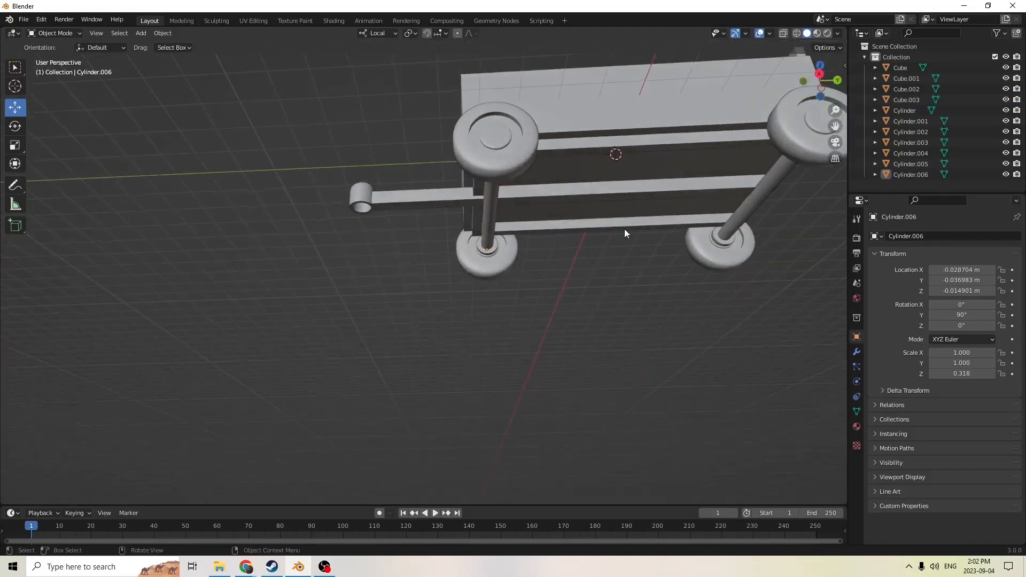
Join the underbody frame, the second axle and the hollow coupling to the drawbar as one object
left_click(577, 231)
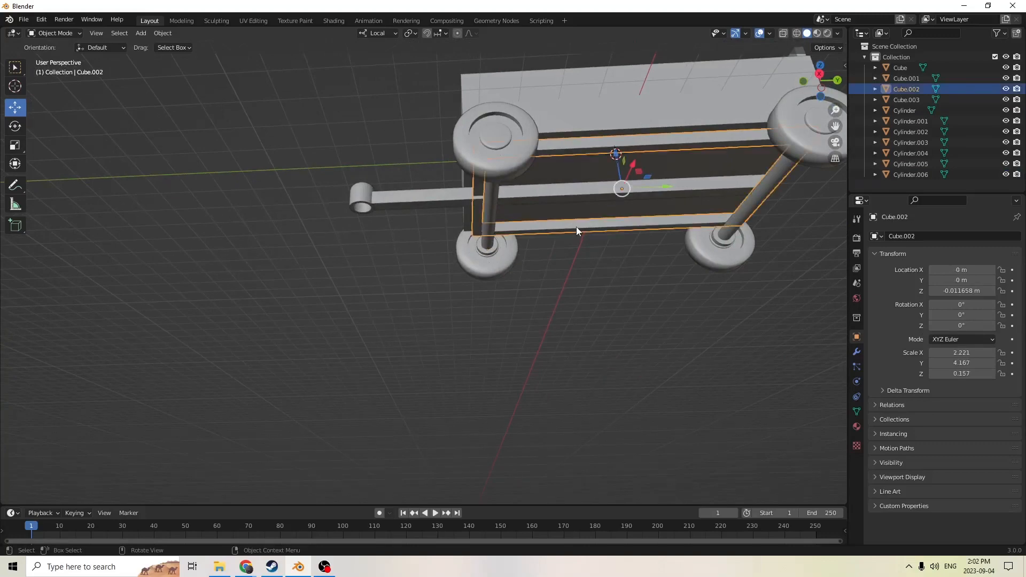
middle_click_drag(573, 226, 550, 220)
left_click(466, 194, "shift")
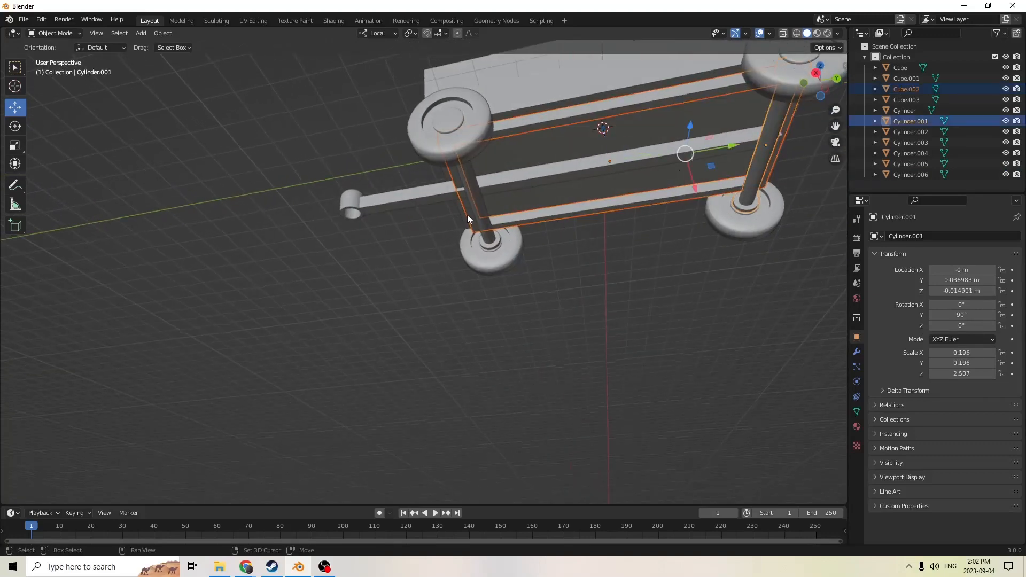
left_click(462, 212, "shift")
left_click(341, 211, "shift")
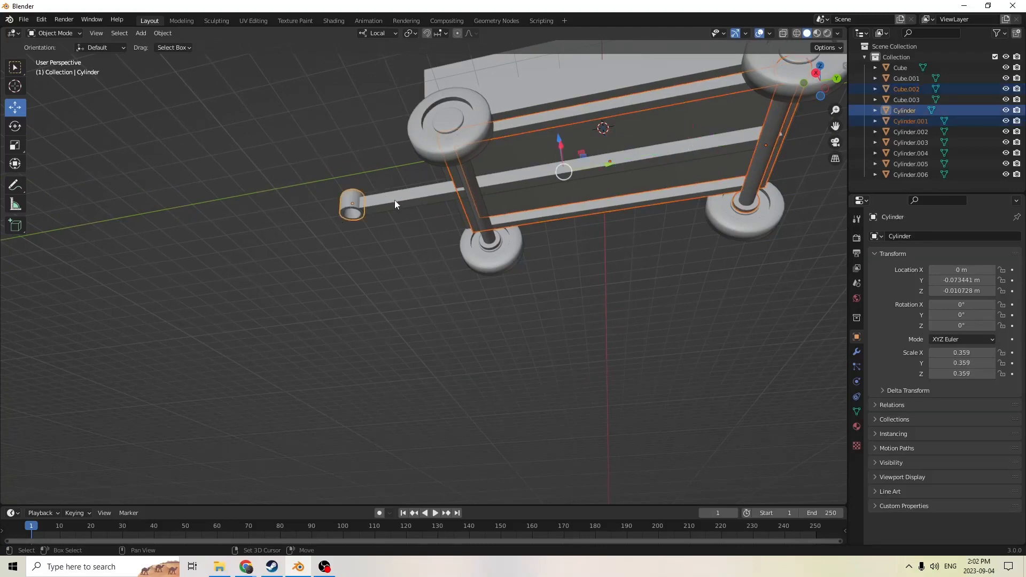
left_click(396, 202, "shift")
key("ctrl+j")
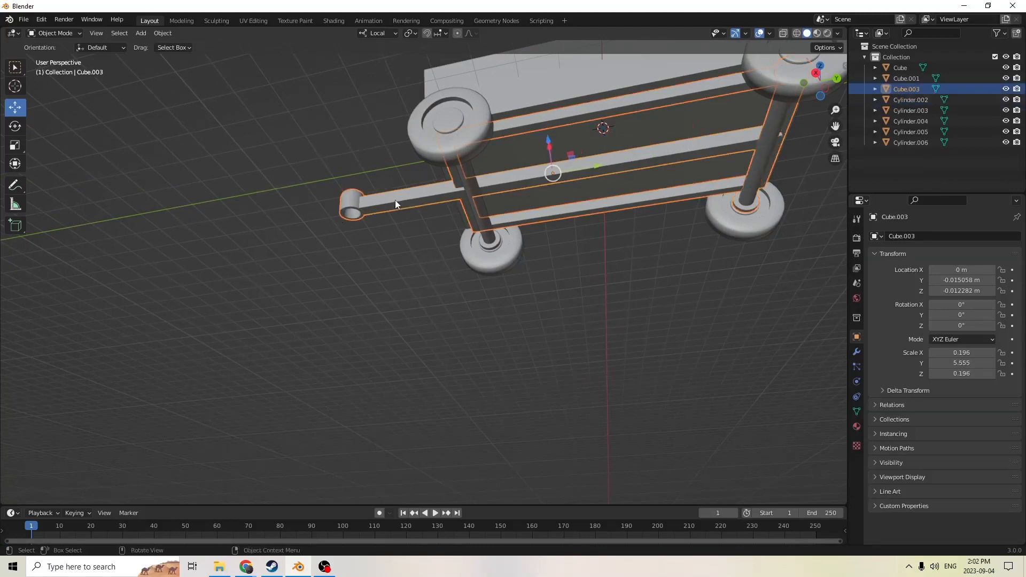
Join the open-top box with the combined frame and drawbar object
middle_click_drag(396, 201, 700, 211)
left_click(654, 173)
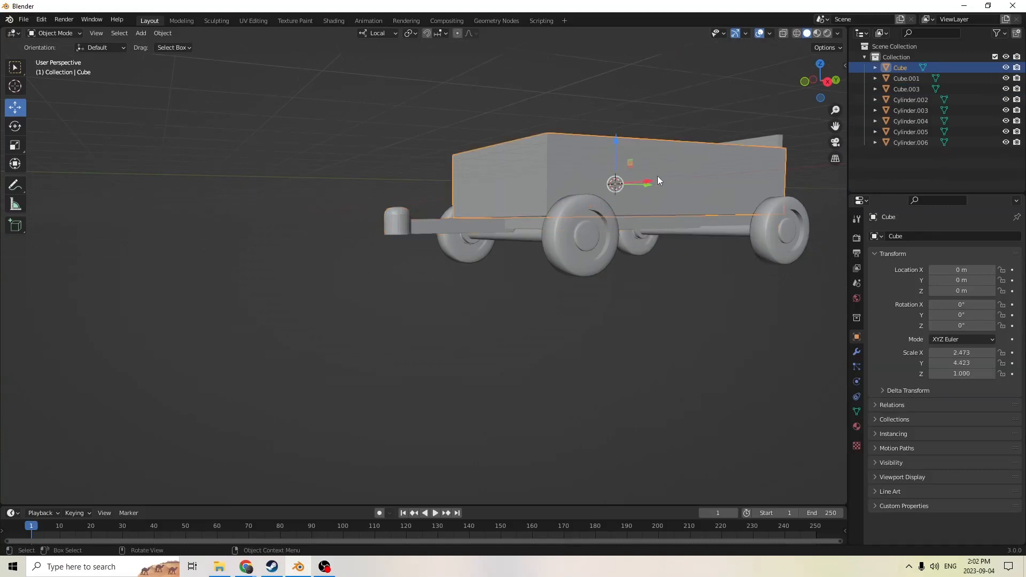
scroll(636, 167, "up", 2)
left_click(616, 210, "shift")
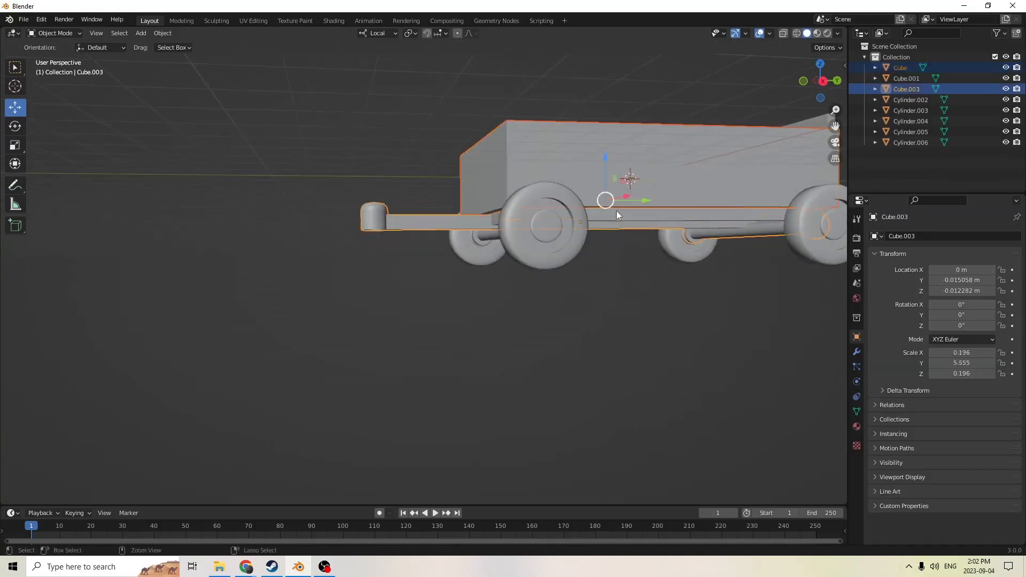
key("ctrl+j")
Try moving the joined box and frame upward to check which parts belong to it
middle_click_drag(617, 211, 614, 248)
left_click(559, 281)
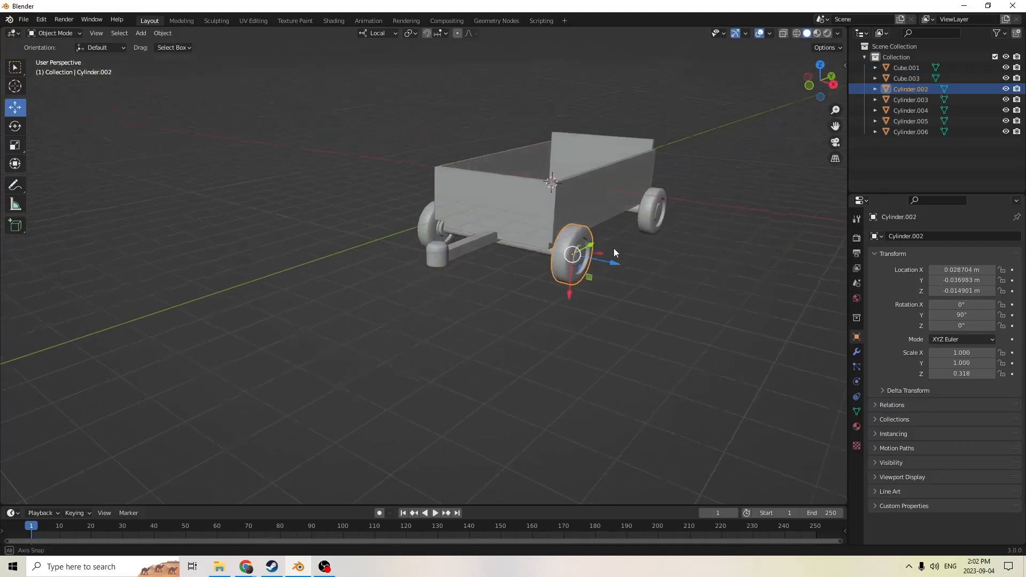
left_click(511, 206)
left_click_drag(532, 176, 539, 125)
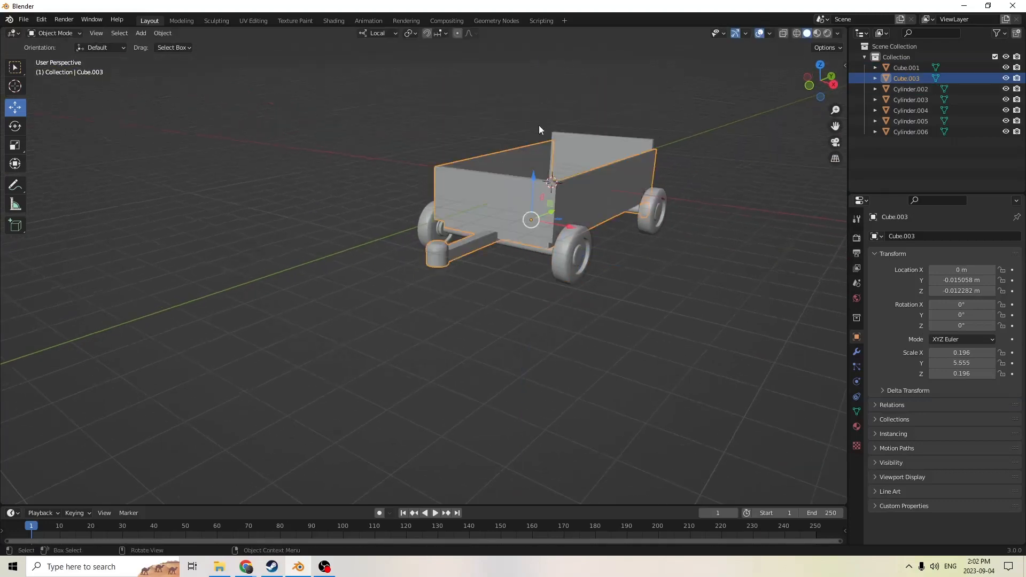
middle_click_drag(539, 125, 534, 171)
Join the drawbar-end axle to the trailer body
left_click(555, 208, "shift")
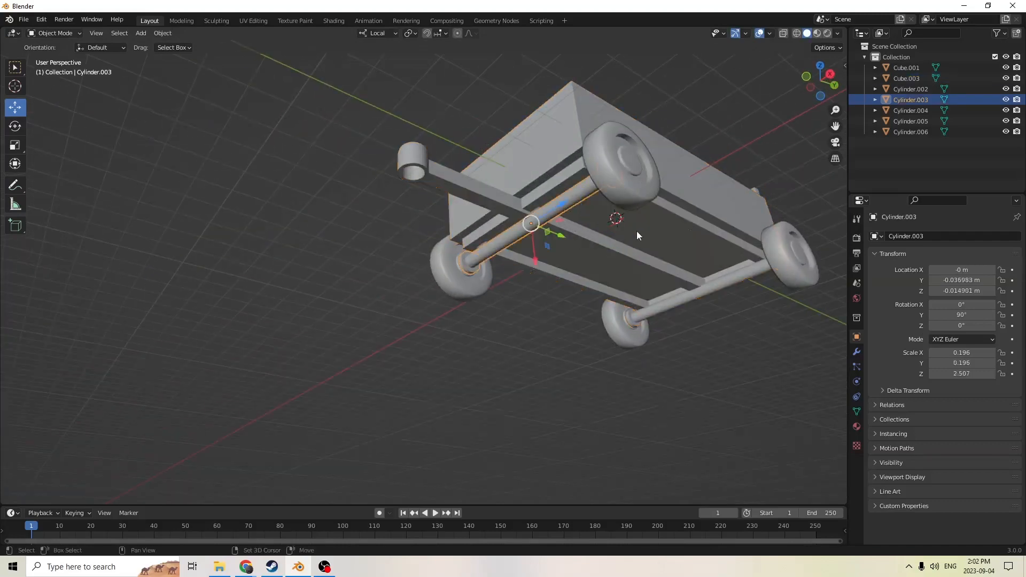
left_click(638, 233, "shift")
key("ctrl+j")
Test-move the joined trailer body upward, cancel the move, and check that the wheels are separate objects
middle_click_drag(637, 231, 651, 277)
left_click_drag(565, 170, 567, 79)
right_click(567, 78)
middle_click_drag(567, 78, 677, 149)
left_click(710, 284)
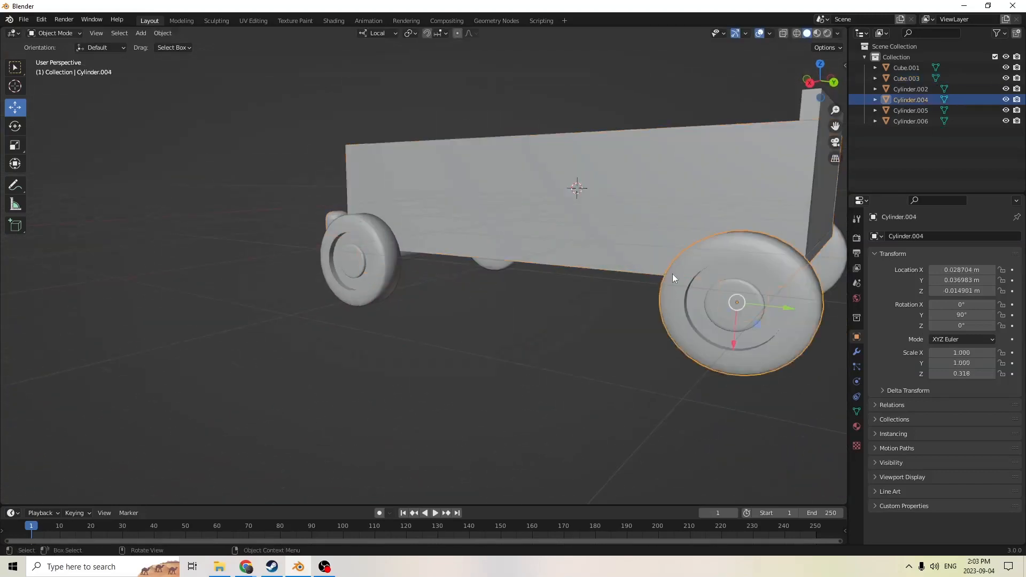
middle_click_drag(672, 274, 627, 251)
left_click(518, 274)
middle_click_drag(518, 273, 624, 247)
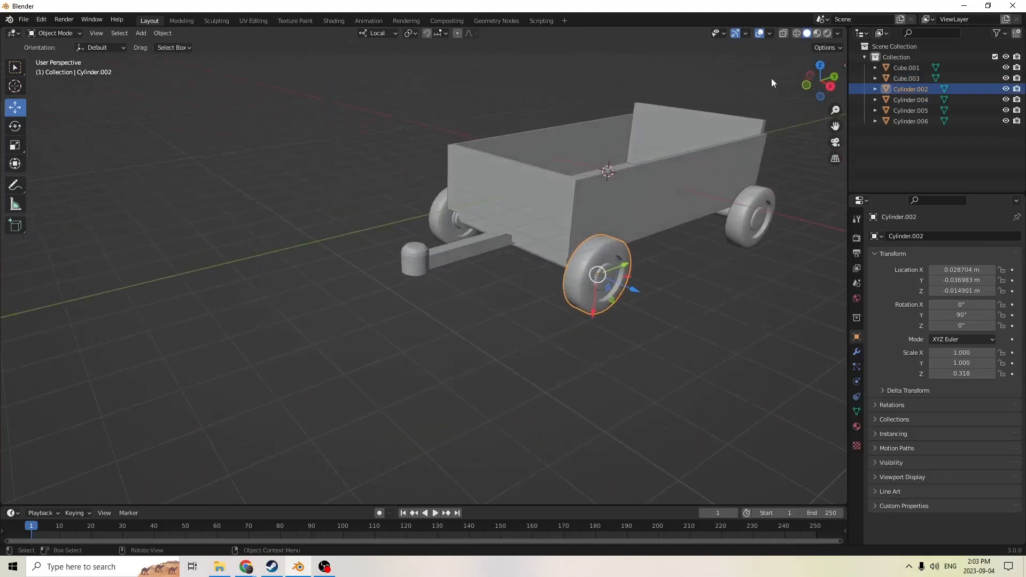
Switch the viewport to Material Preview shading and examine the trailer's surfaces and wheels
left_click(816, 34)
middle_click_drag(831, 169, 748, 140)
scroll(753, 153, "up", 3)
scroll(679, 143, "down", 2)
left_click_drag(835, 126, 647, 163)
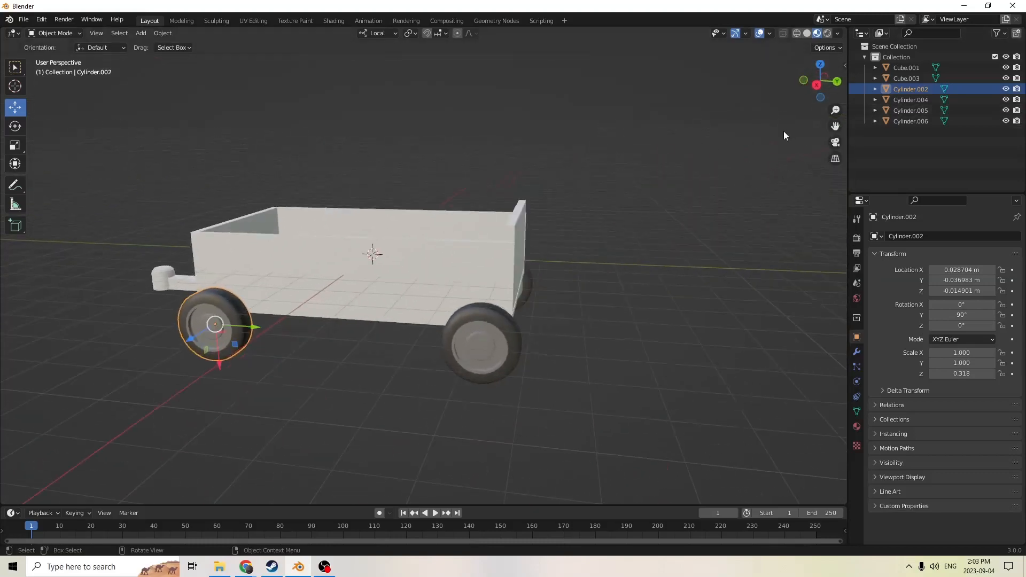
middle_click_drag(783, 131, 810, 137)
scroll(708, 138, "up", 1)
middle_click_drag(703, 161, 754, 168)
scroll(749, 156, "up", 1)
scroll(748, 156, "down", 1)
scroll(751, 164, "up", 1)
Apply Shade Smooth to the joined trailer body
left_click(541, 233)
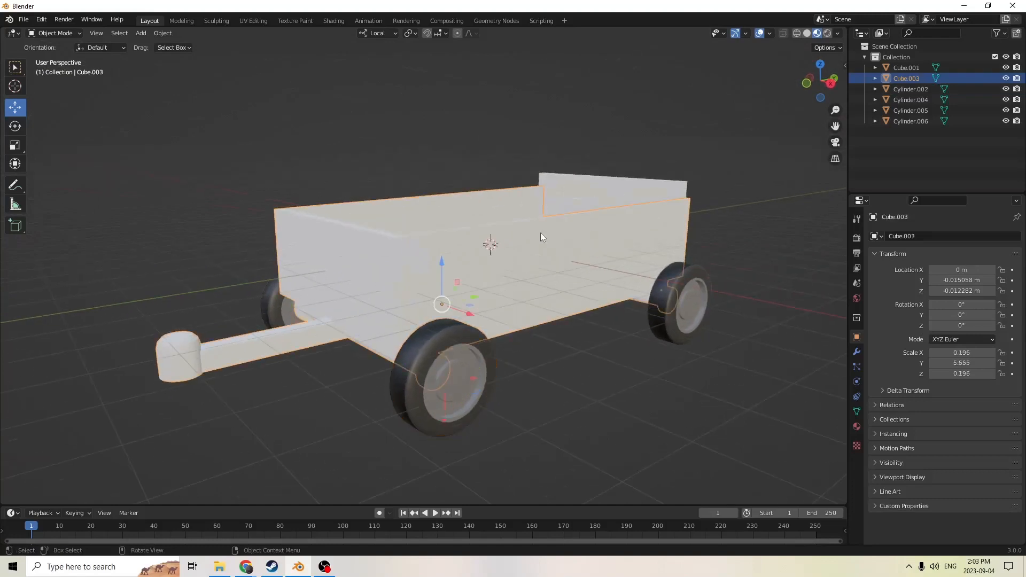
right_click(539, 238)
left_click(527, 238)
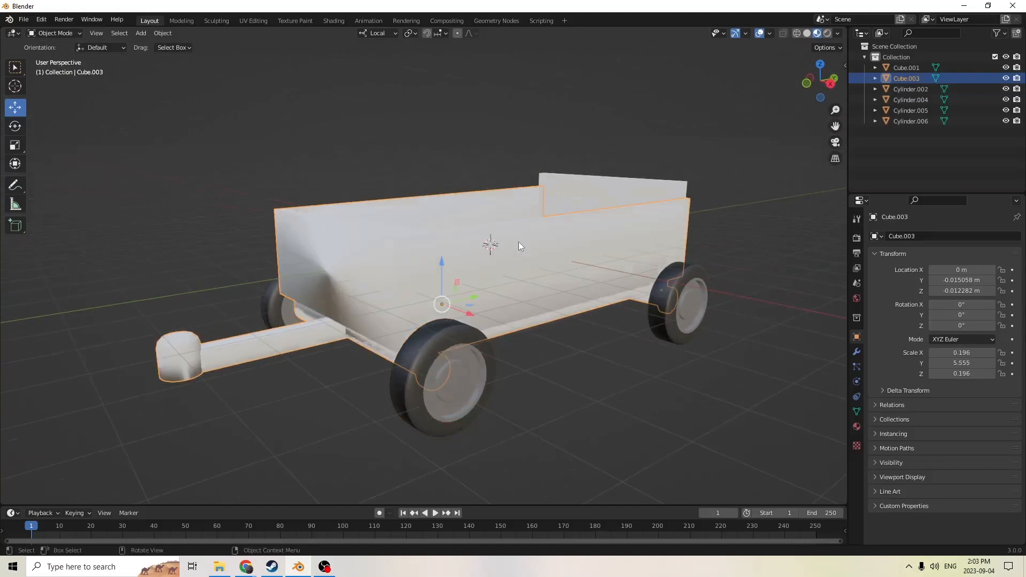
Enable Auto Smooth with a 35° angle in the trailer body's normals settings and deselect the body
left_click(857, 412)
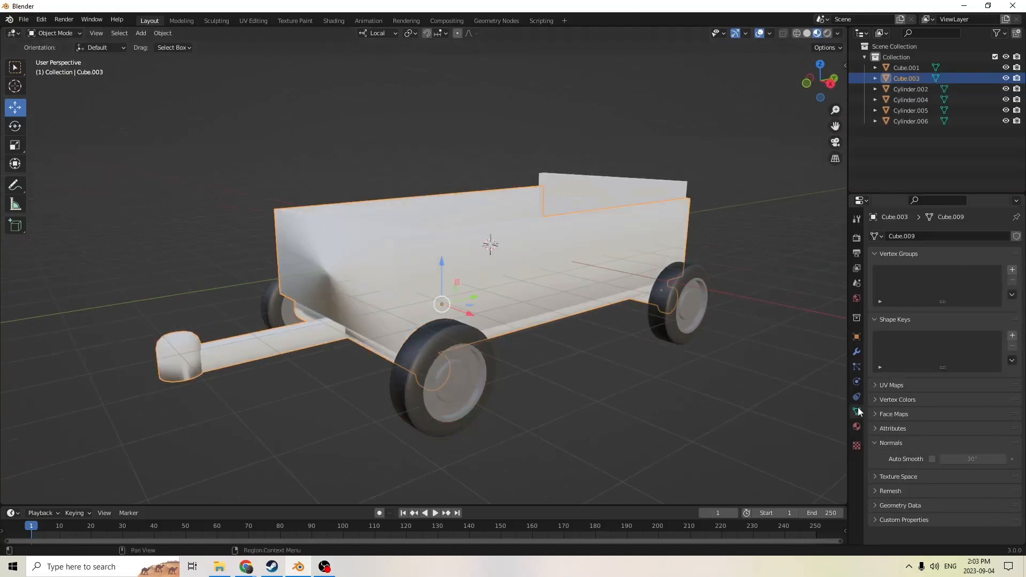
left_click(931, 459)
left_click(960, 457)
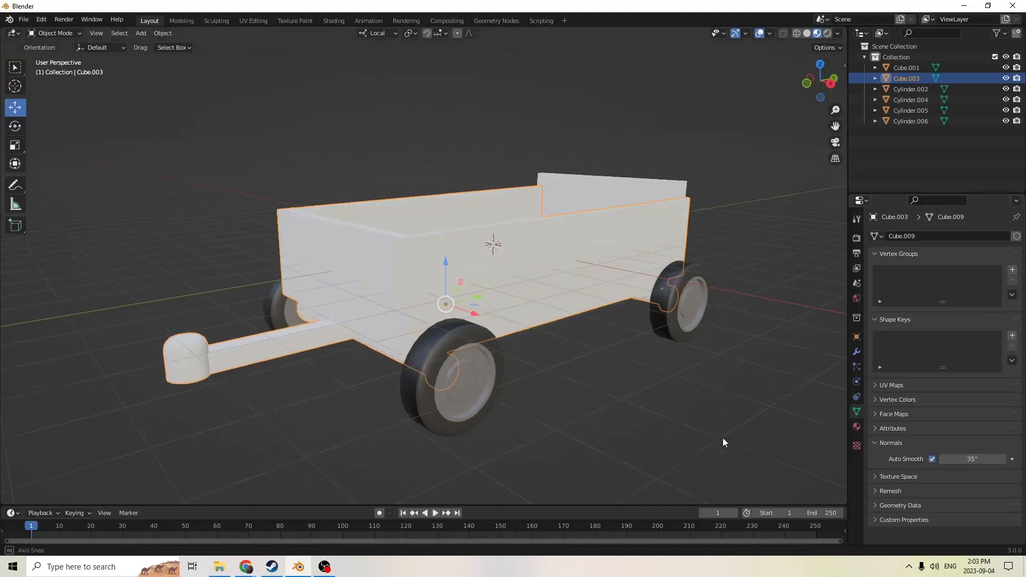
middle_click_drag(723, 438, 733, 413)
left_click(721, 377)
Apply Shade Smooth to the separate tailgate panel and enable Auto Smooth with a 35° angle for it
middle_click_drag(721, 377, 620, 422)
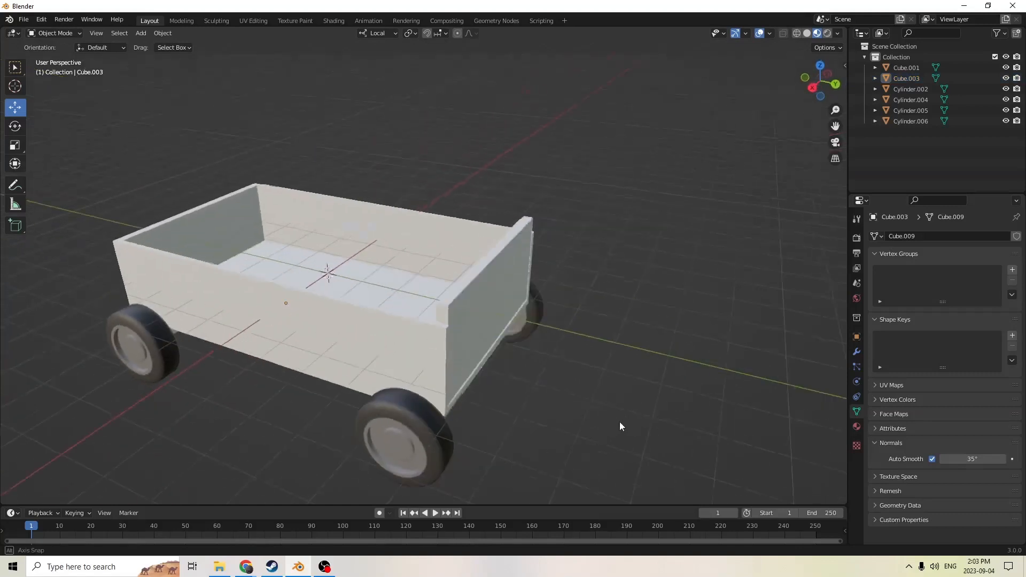
left_click(468, 337)
right_click(469, 333)
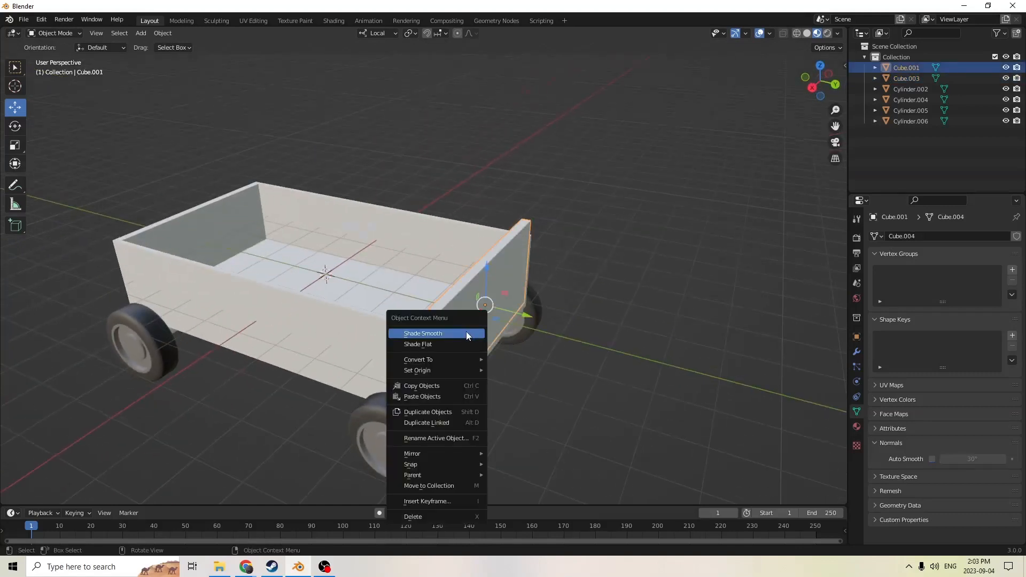
left_click(468, 334)
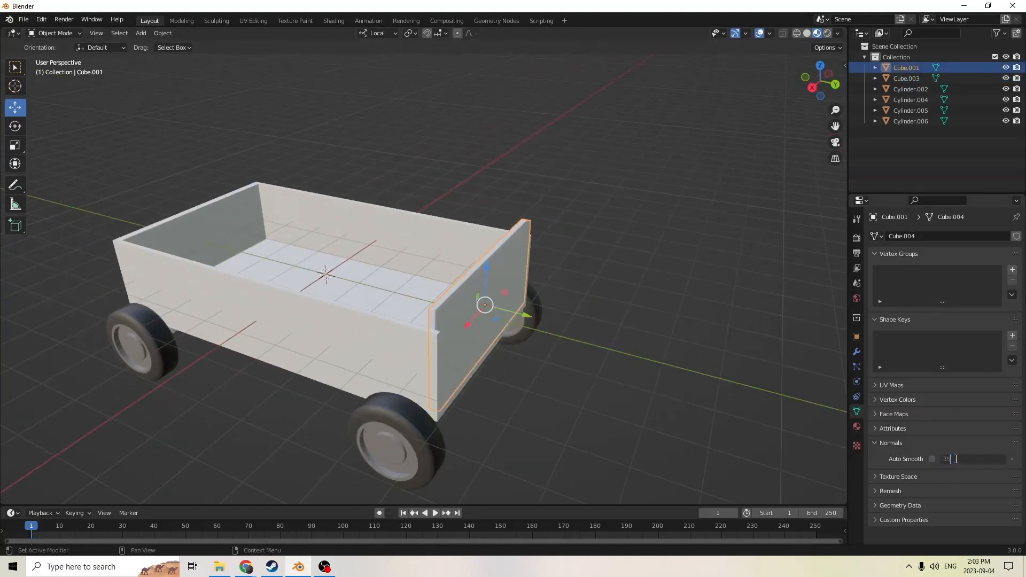
left_click(932, 460)
left_click(690, 376)
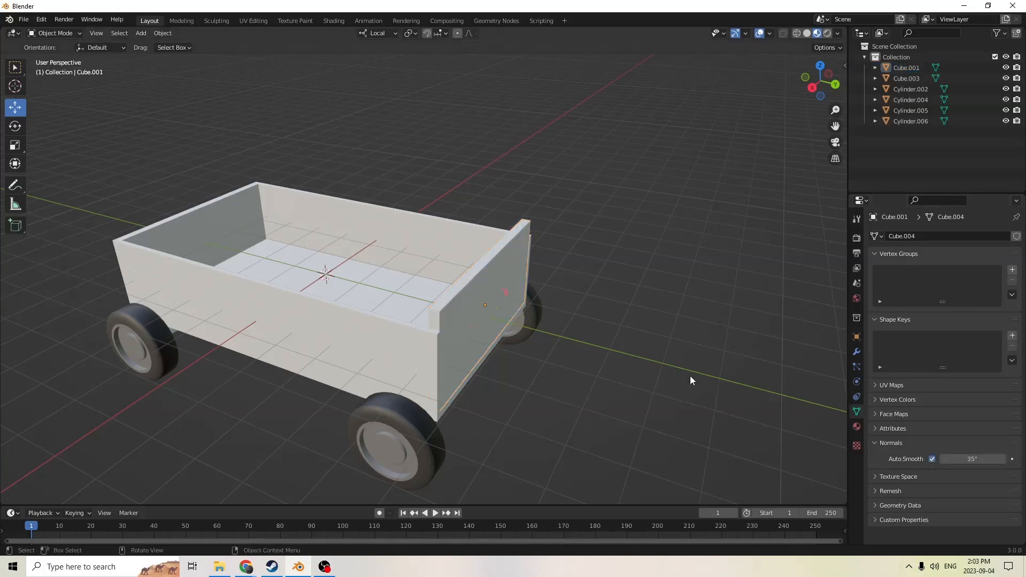
Create a new material on the joined trailer body and darken its base color to a medium grey
middle_click_drag(691, 376, 709, 283)
left_click(624, 246)
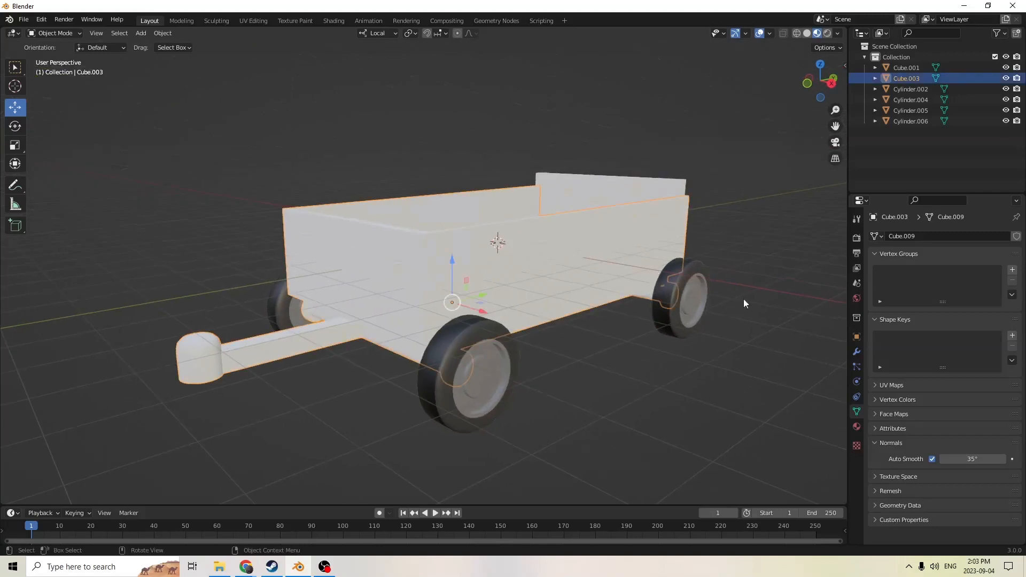
left_click(856, 428)
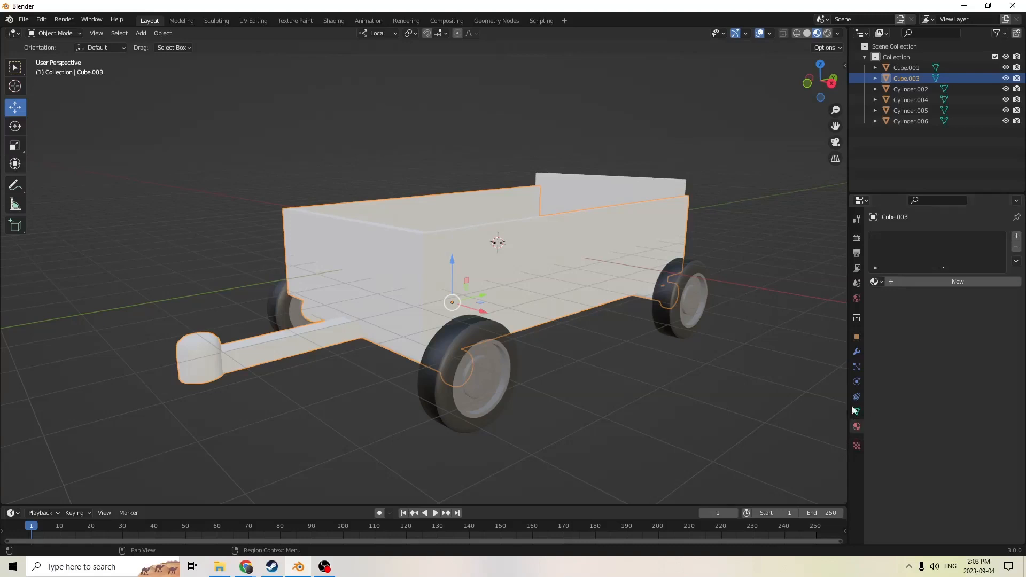
left_click(949, 281)
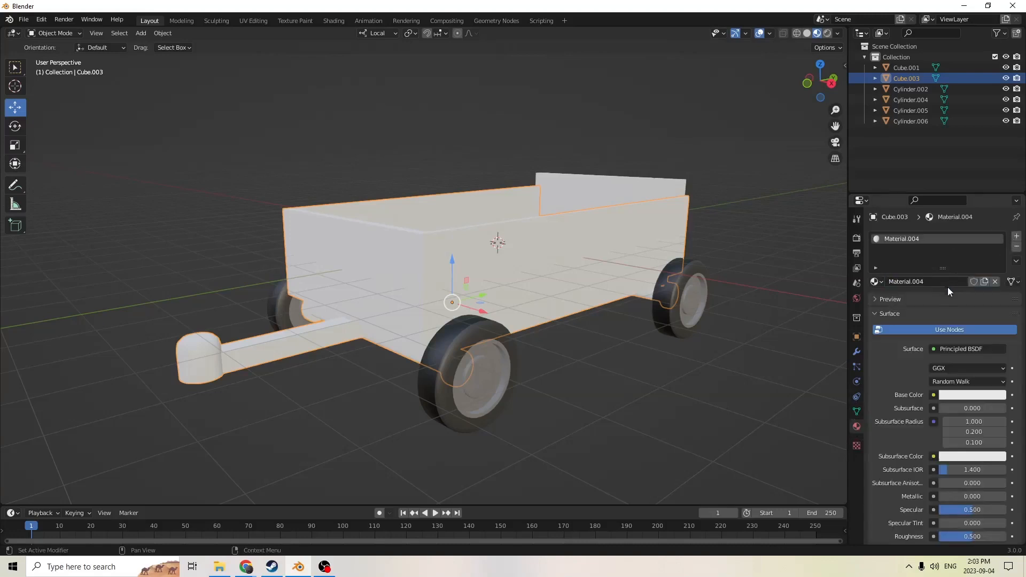
left_click(956, 396)
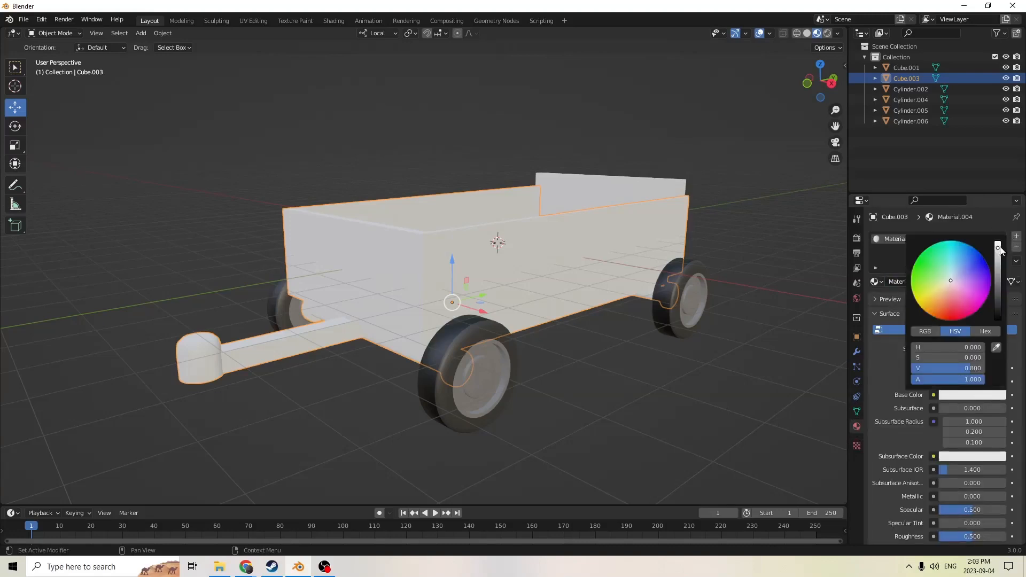
left_click_drag(1001, 251, 999, 288)
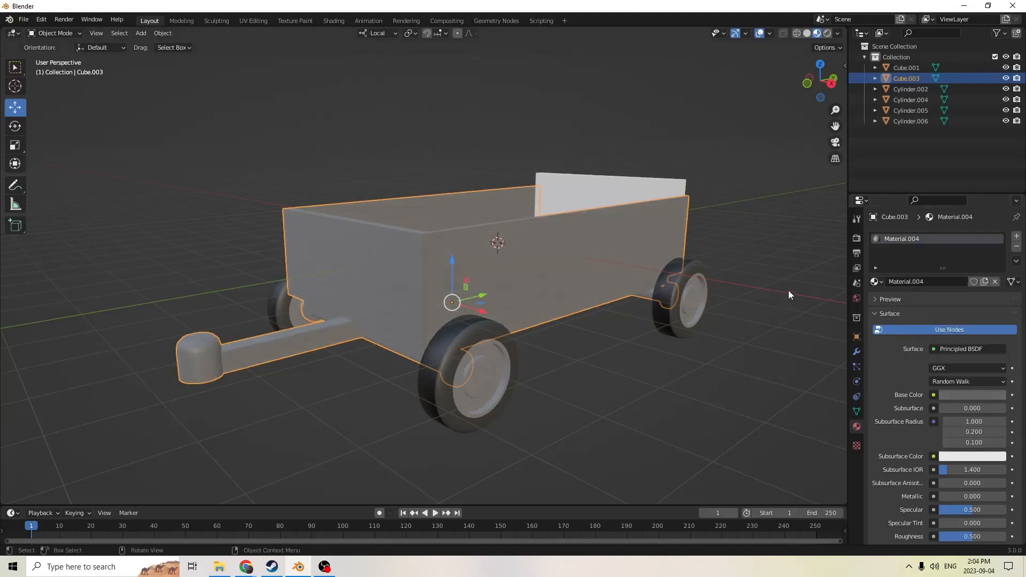
Assign a second new material with a dark grey base color to the trailer's underside frame, drawbar and coupling
key("Tab")
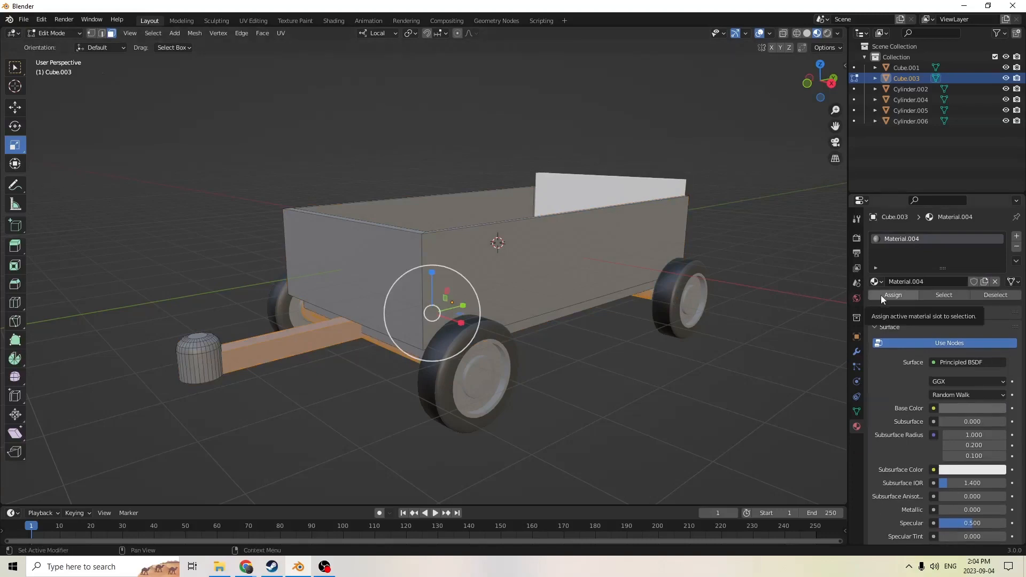
left_click(797, 289)
middle_click_drag(796, 289, 593, 210)
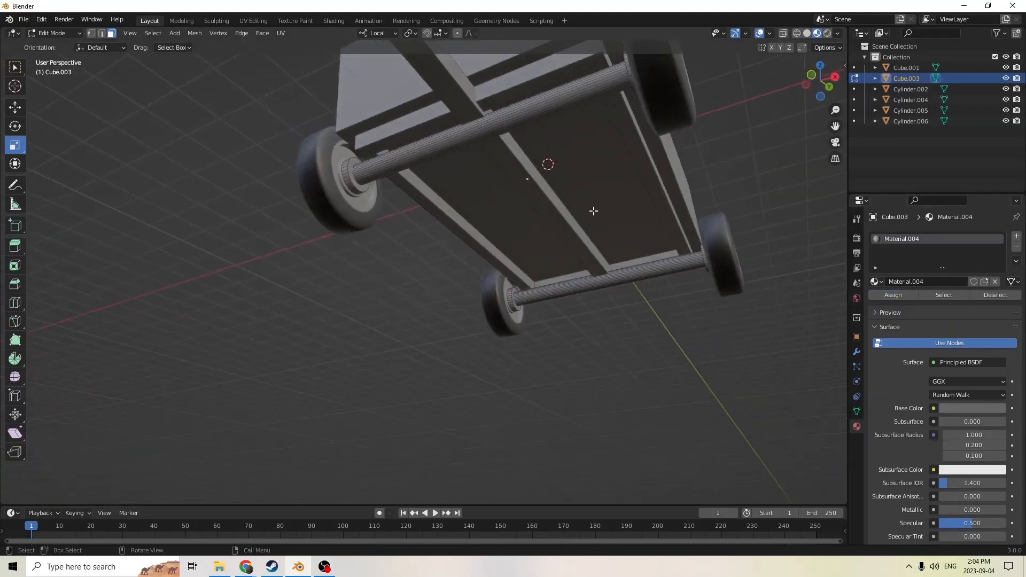
key("l")
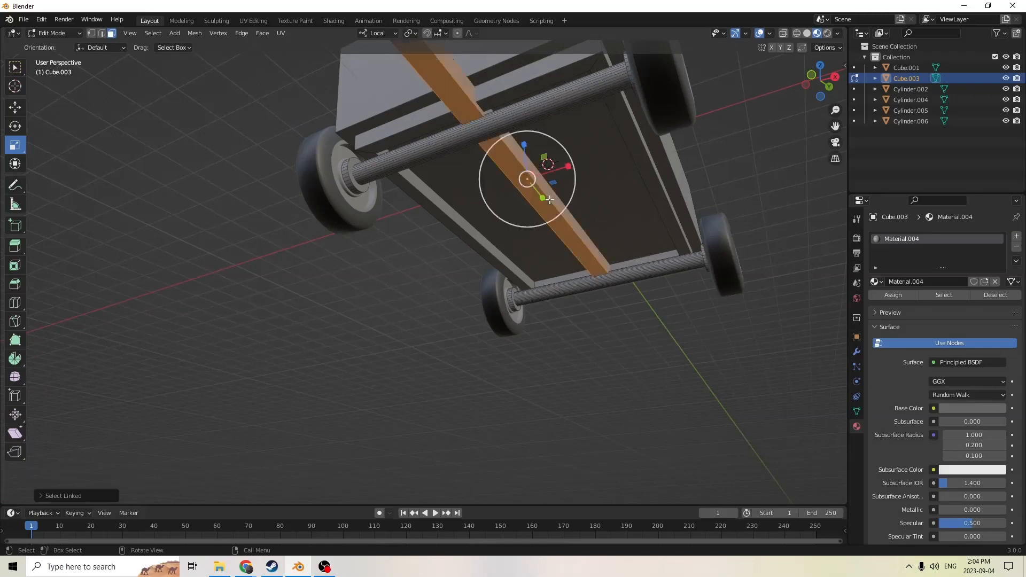
key("l")
middle_click_drag(655, 179, 705, 206)
key("l")
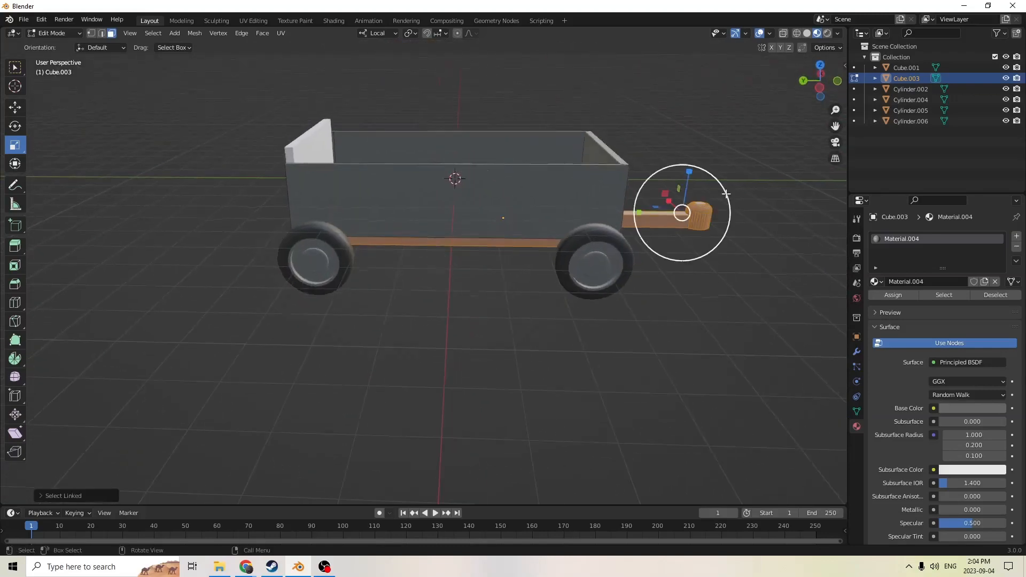
middle_click_drag(826, 130, 785, 109)
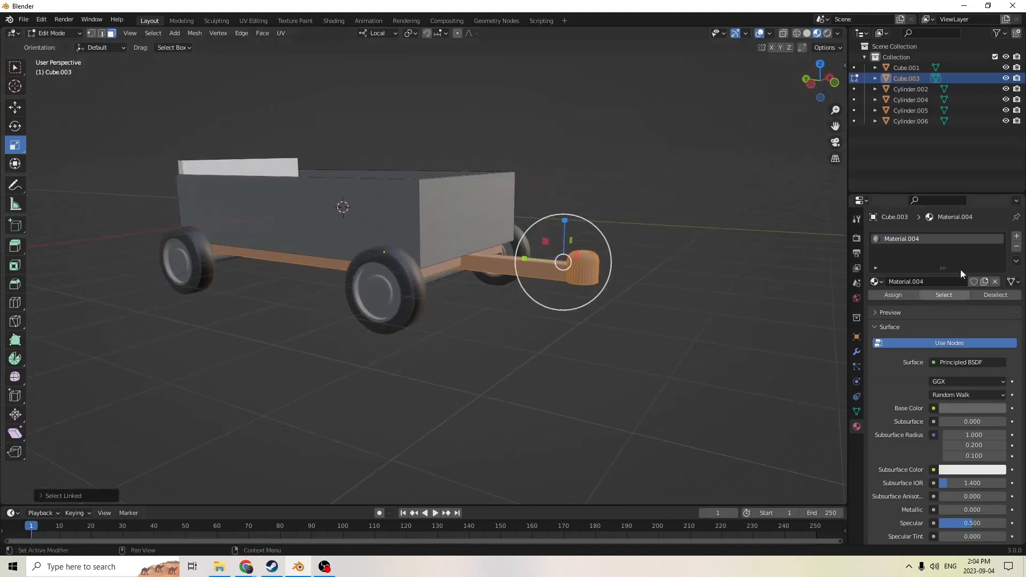
left_click(1017, 236)
left_click(951, 302)
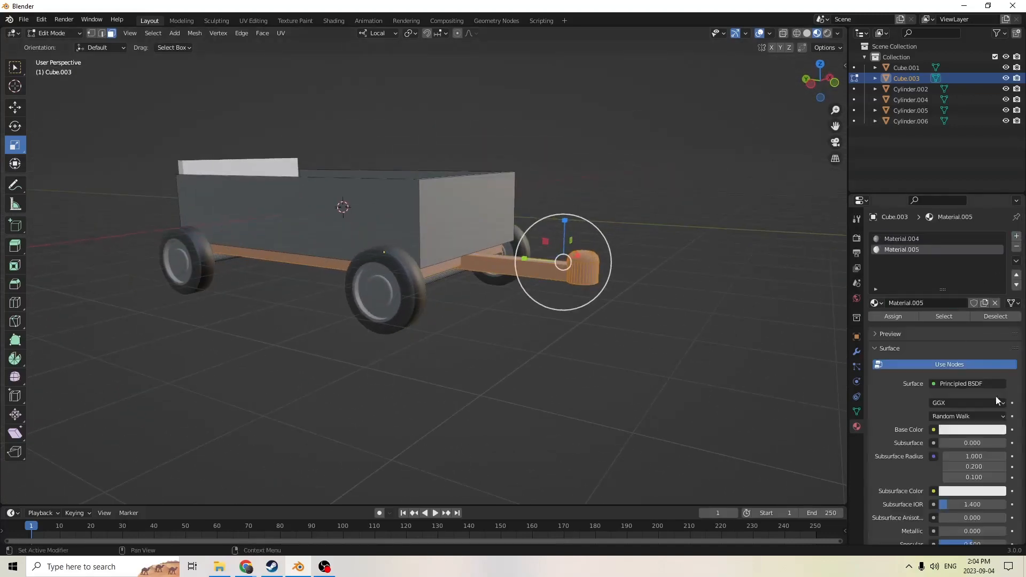
left_click(979, 431)
left_click_drag(998, 282, 1001, 336)
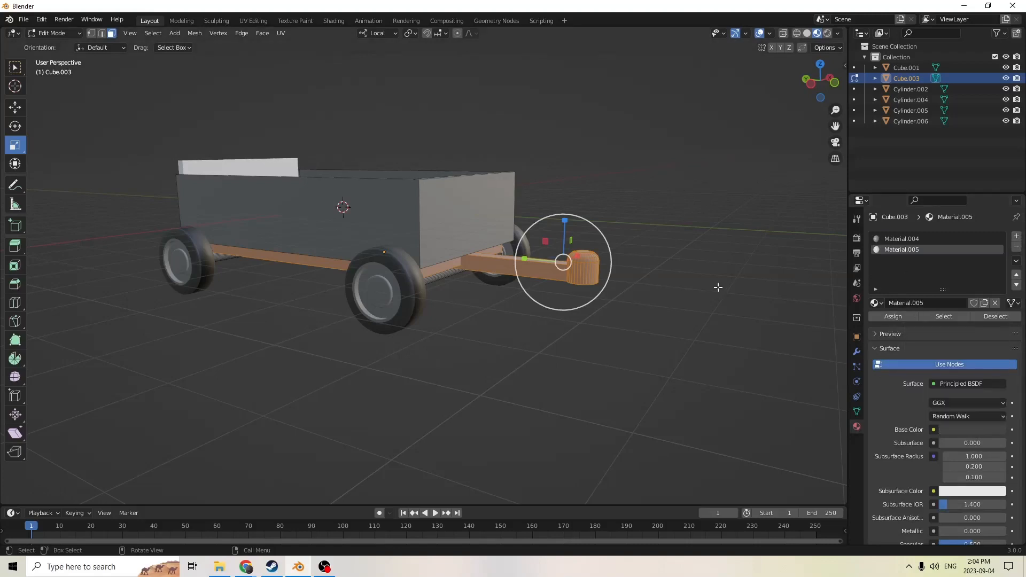
left_click(898, 319)
Select both axles with their end pieces in the body mesh and give them a third new material with a very dark grey base color
left_click(726, 248)
middle_click_drag(726, 248, 486, 236)
scroll(708, 234, "up", 2)
scroll(605, 248, "down", 3)
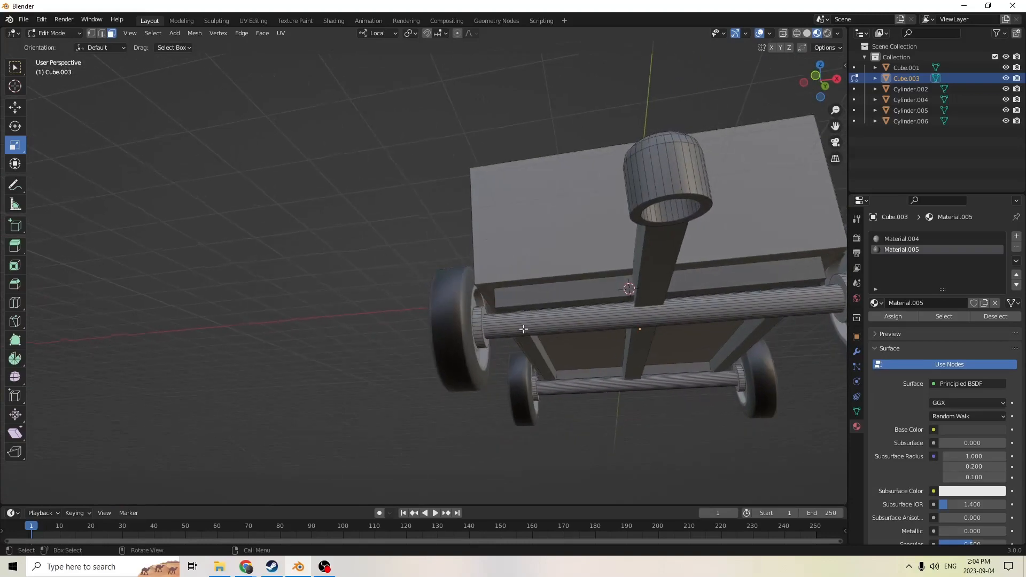
key("l")
key("l")
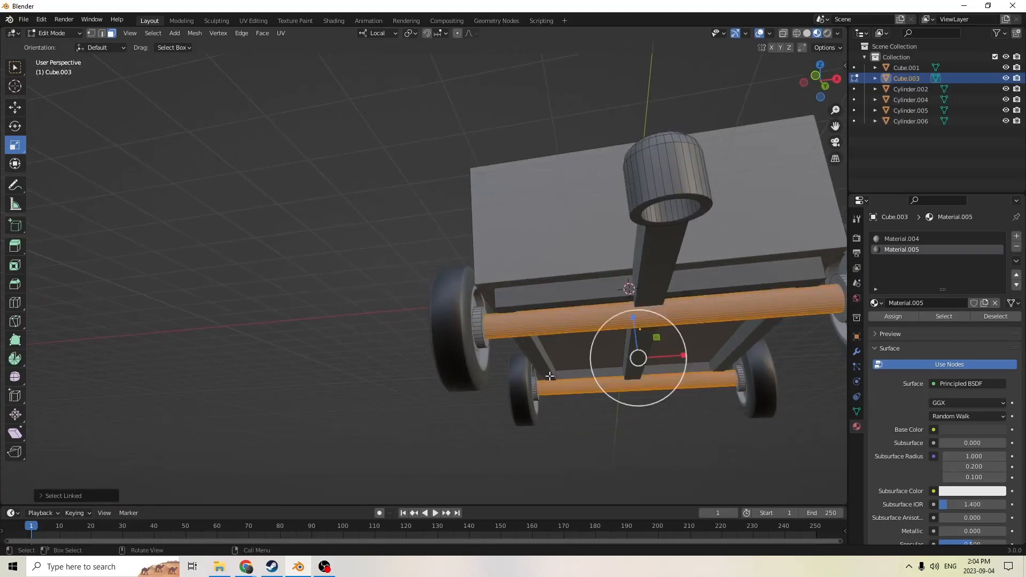
middle_click_drag(551, 378, 513, 358)
key("l")
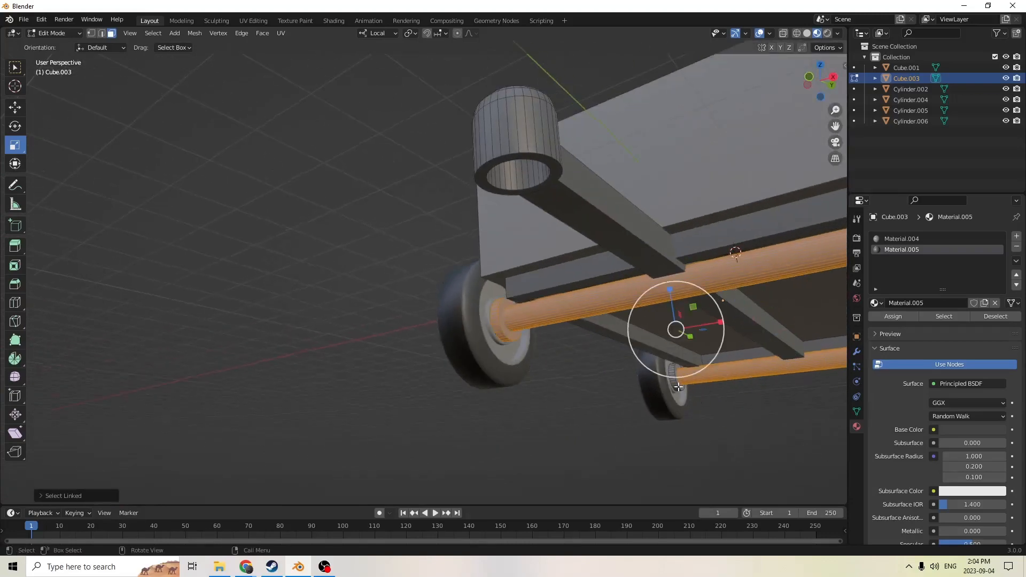
mouse_move(679, 386)
middle_mouse_down()
mouse_move(631, 385)
mouse_move(672, 384)
middle_mouse_up()
key("l")
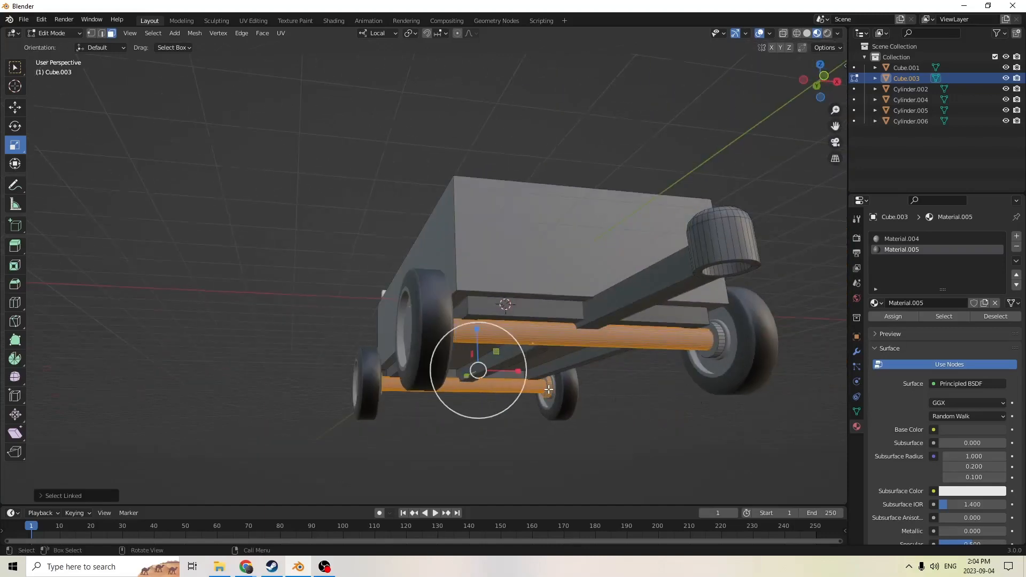
key("l")
middle_click_drag(730, 326, 796, 352)
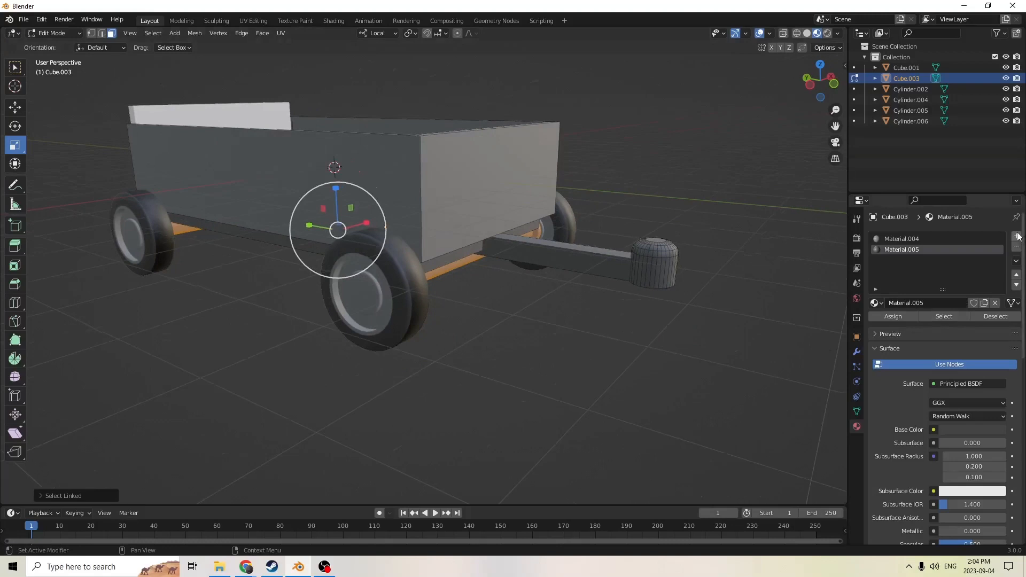
left_click(1018, 236)
left_click(934, 303)
left_click(973, 430)
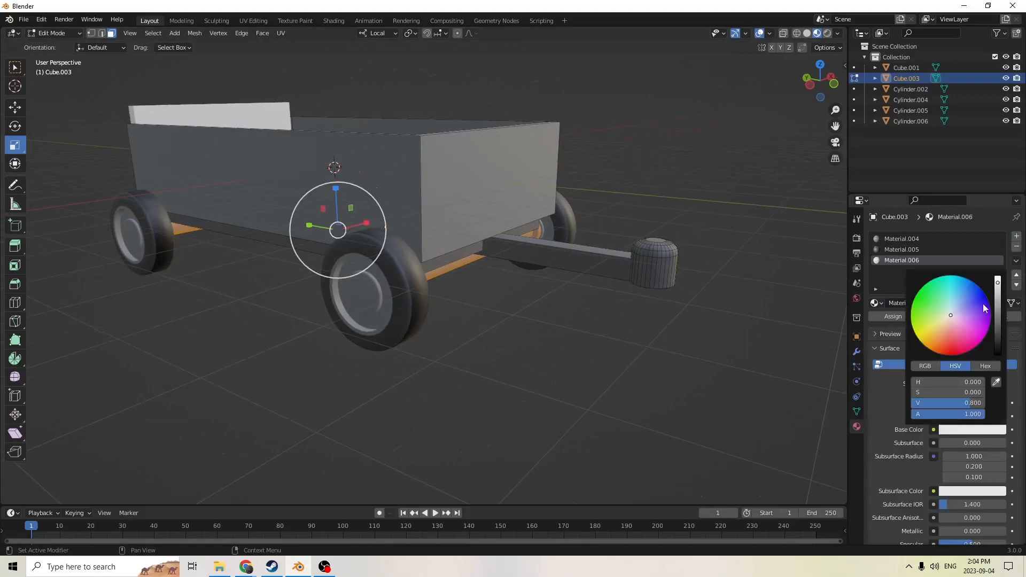
left_click_drag(998, 286, 998, 343)
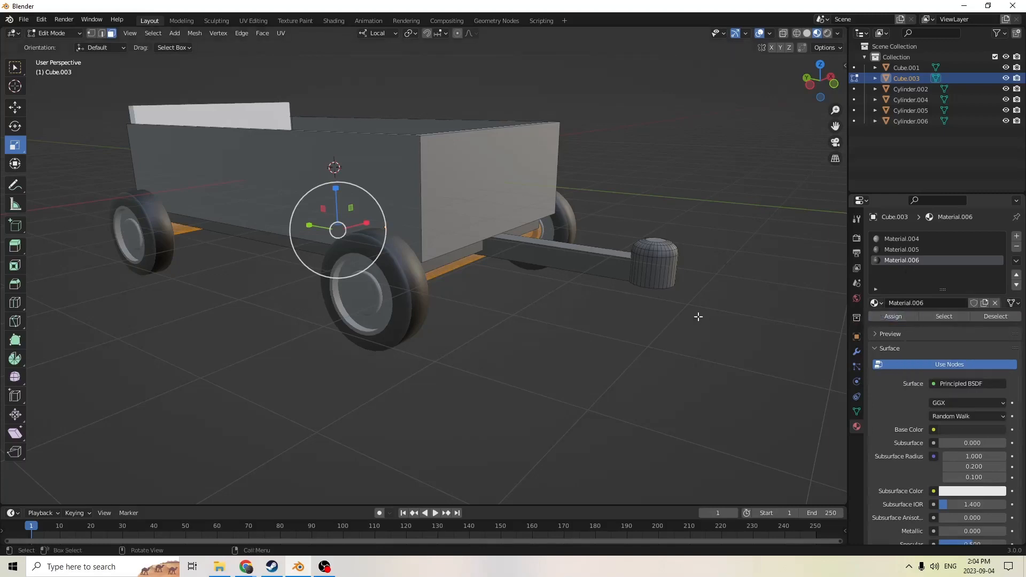
middle_click_drag(698, 318, 682, 272)
key("Tab")
Create a new material on the tailgate panel with a medium grey base color similar to the trailer box
middle_click_drag(649, 241, 723, 215)
middle_click_drag(835, 125, 62, 168)
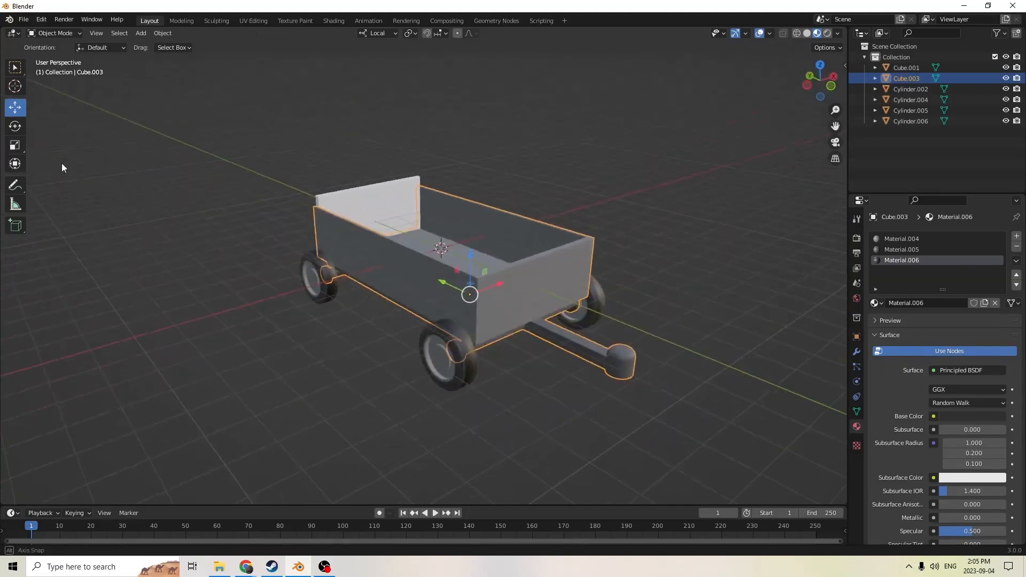
left_click(354, 196)
middle_click_drag(470, 176, 321, 190)
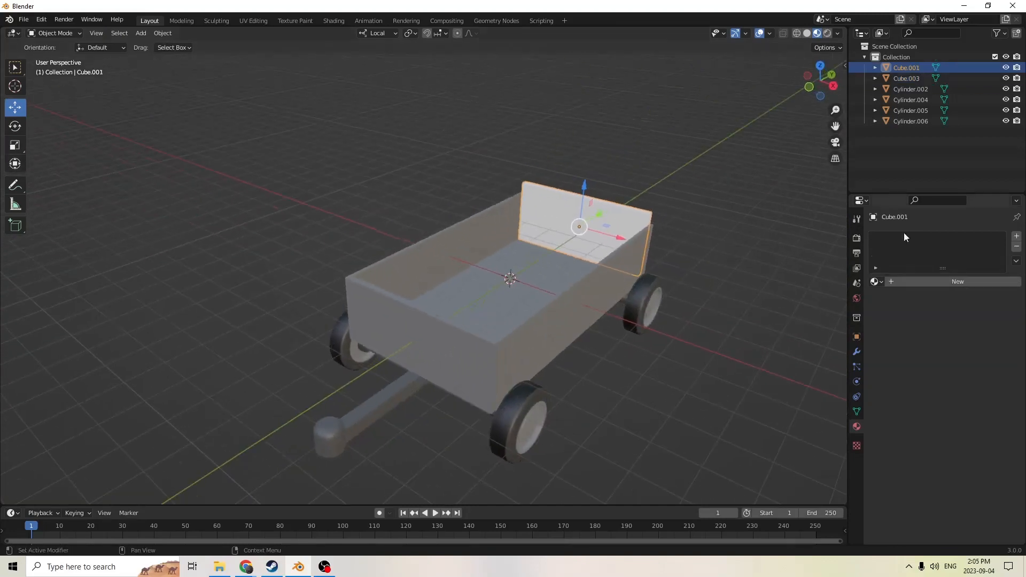
left_click(1016, 239)
left_click(970, 283)
left_click(971, 394)
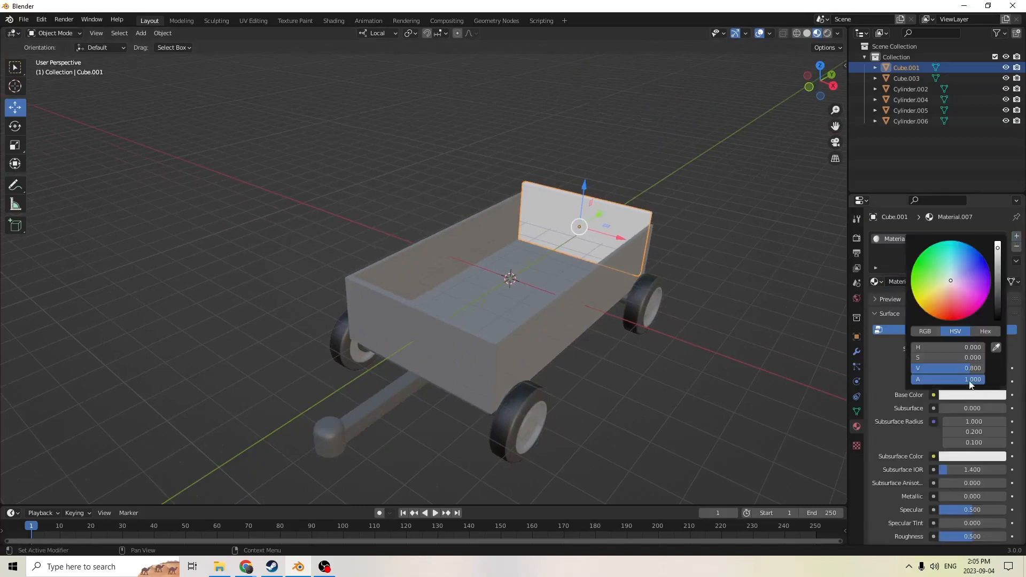
left_click_drag(999, 249, 999, 270)
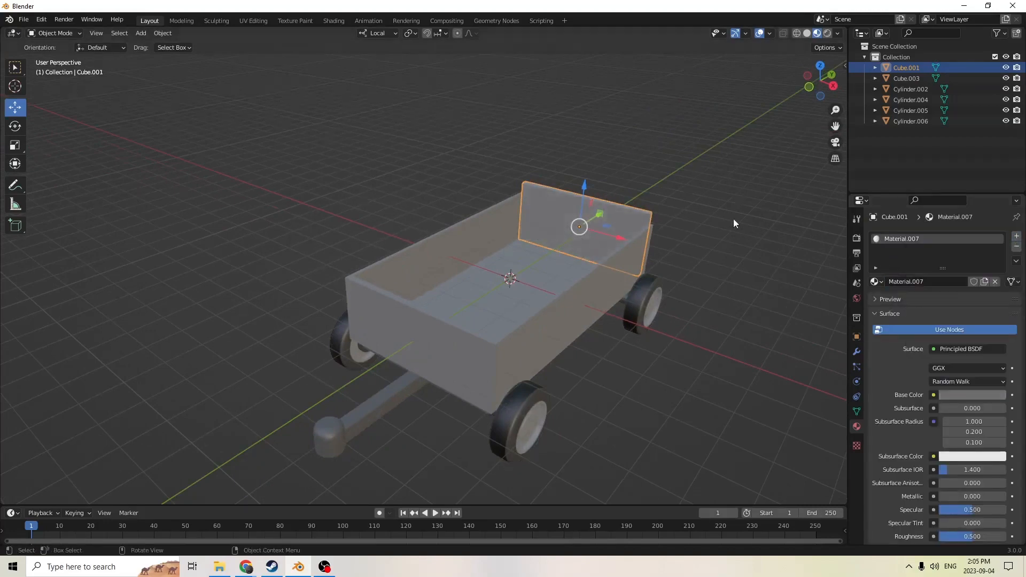
key("Tab")
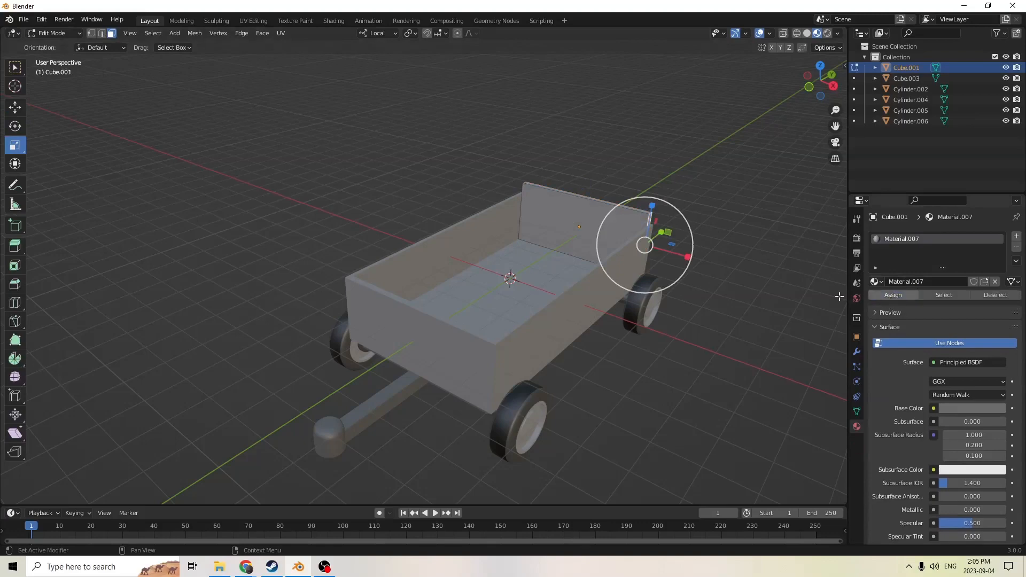
middle_click_drag(740, 314, 795, 195)
key("Tab")
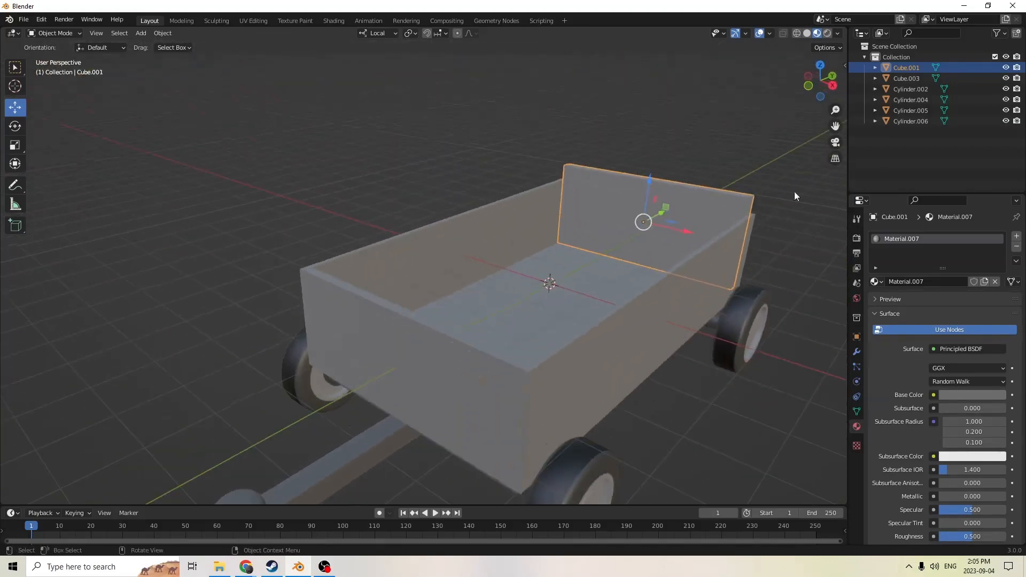
left_click_drag(841, 127, 763, 100)
middle_click_drag(671, 164, 659, 165)
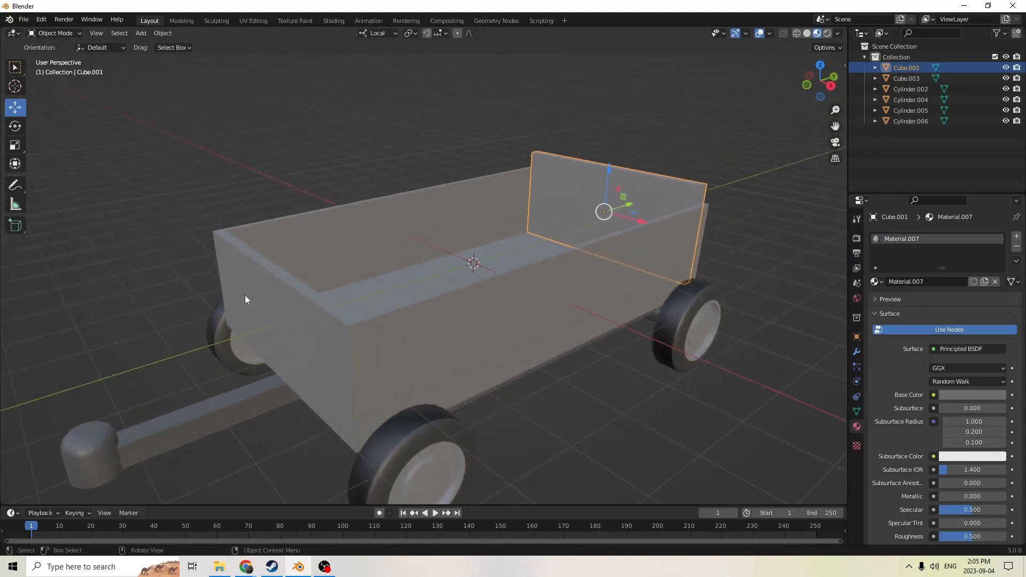
middle_click_drag(282, 328, 229, 316)
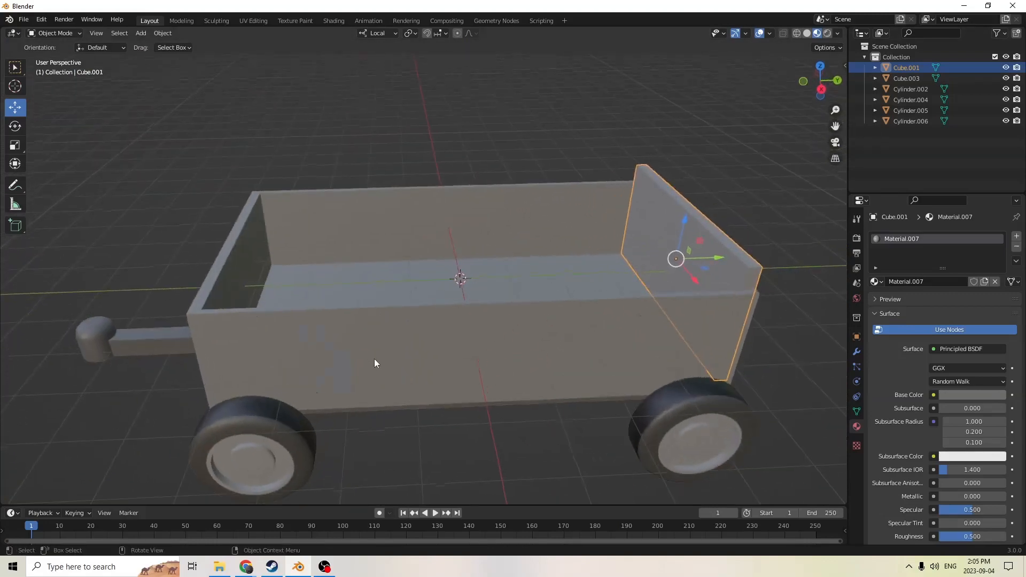